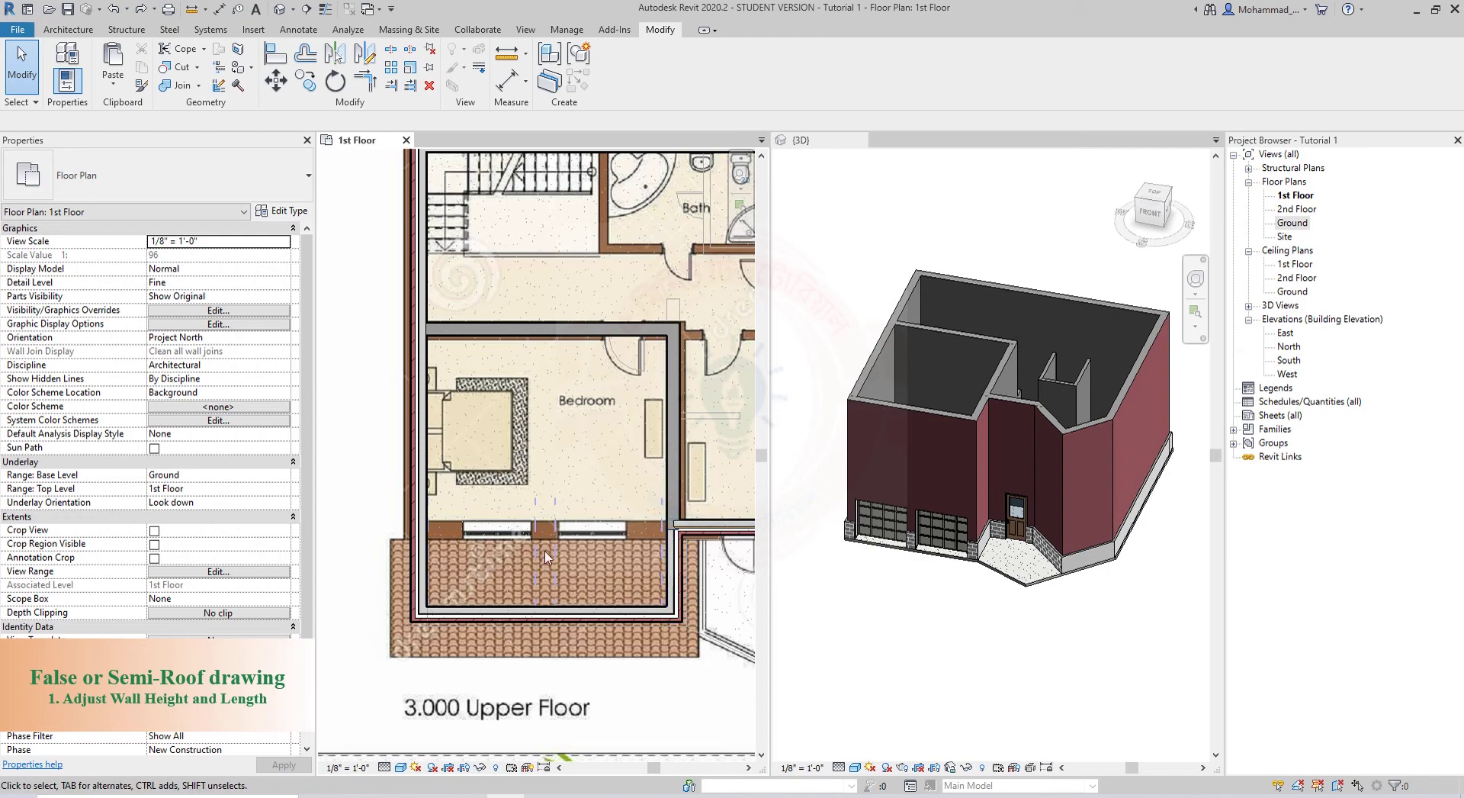
- Examine the garage-front walls in the 3D model against the lower roof area shown on the upper floor plan image
{"action": "scroll", "coordinate": [430, 581], "scroll_direction": "down", "scroll_amount": 4}
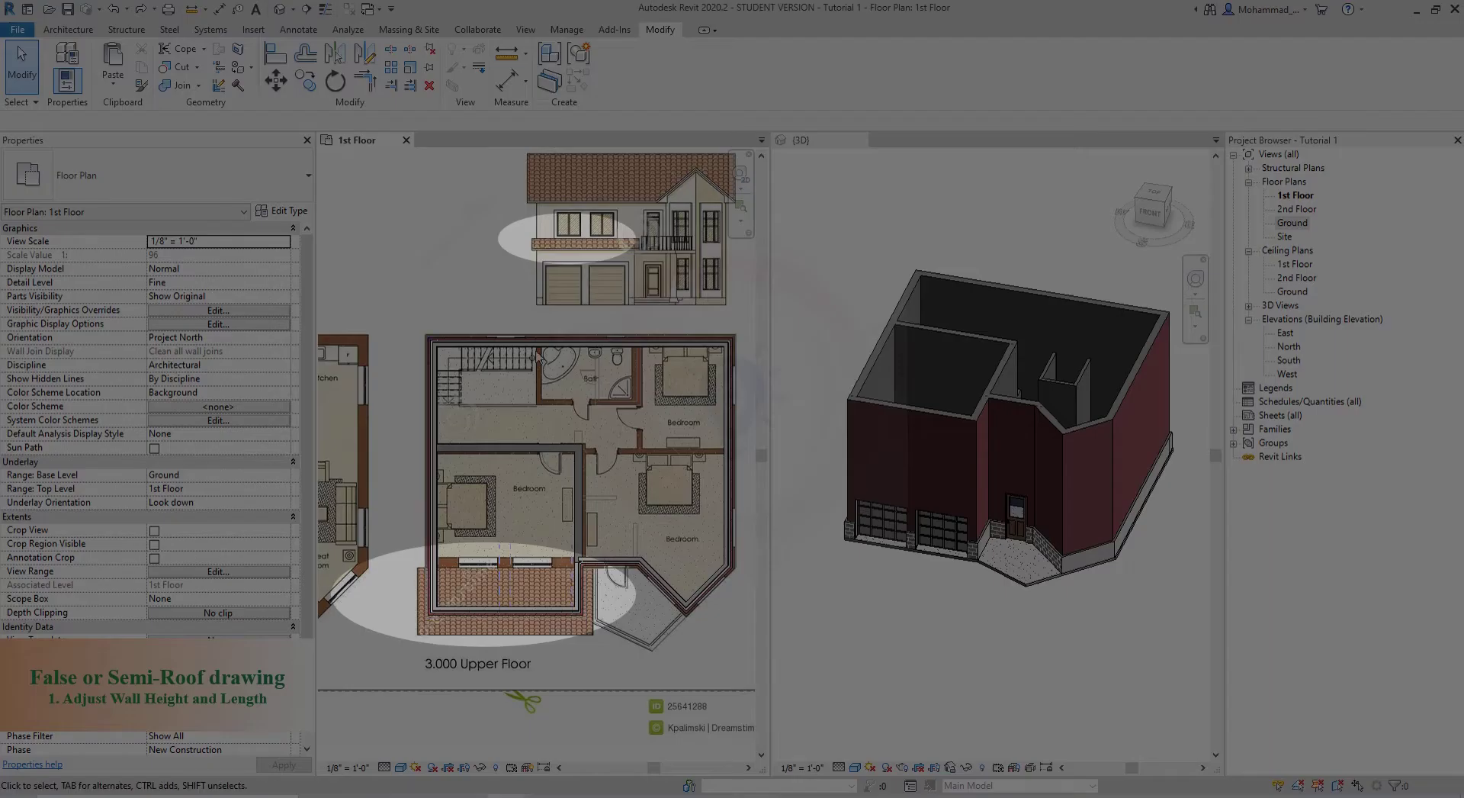
{"action": "middle_click_drag", "start_coordinate": [579, 612], "coordinate": [556, 608]}
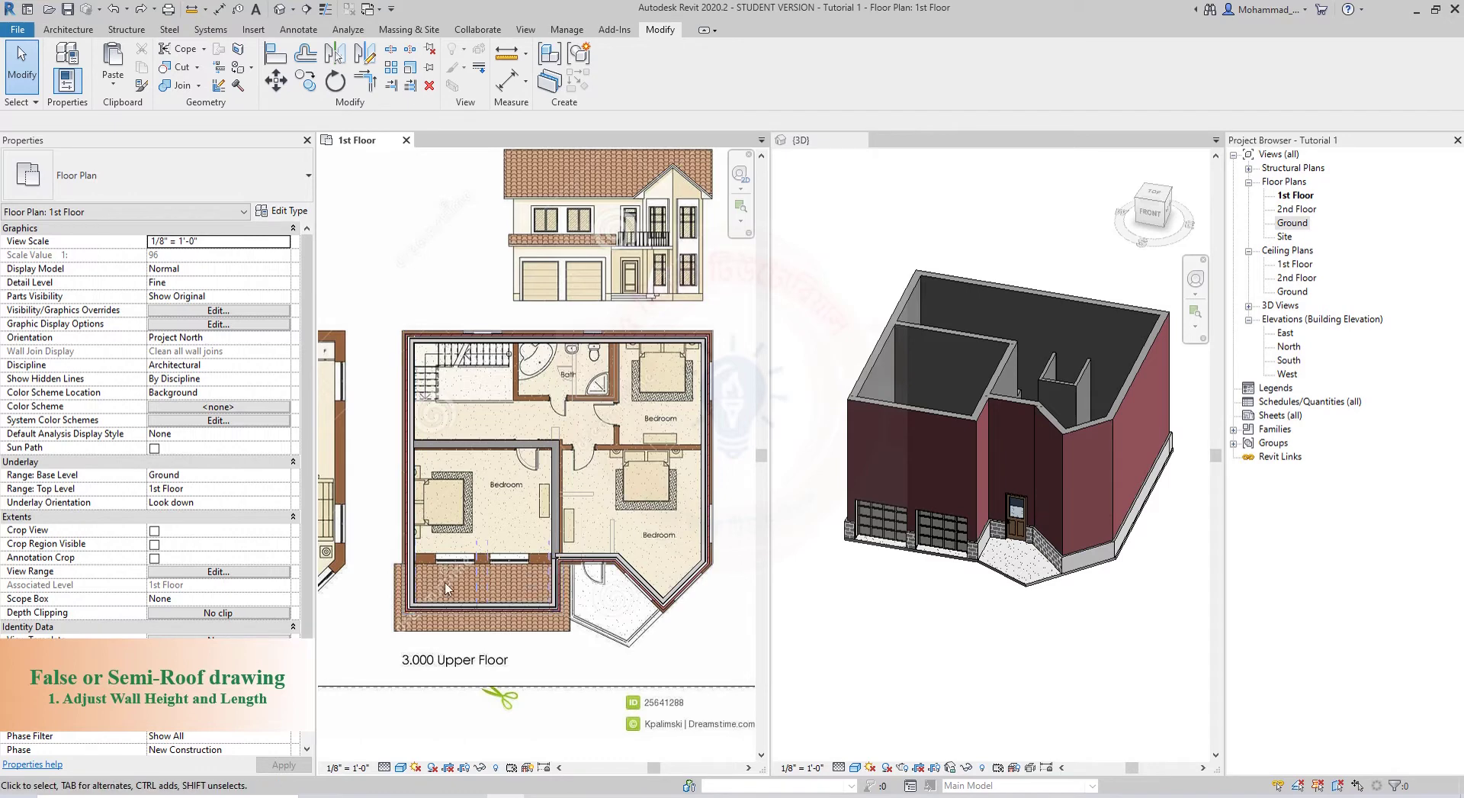
{"action": "left_click", "coordinate": [946, 411]}
{"action": "left_click", "coordinate": [918, 417]}
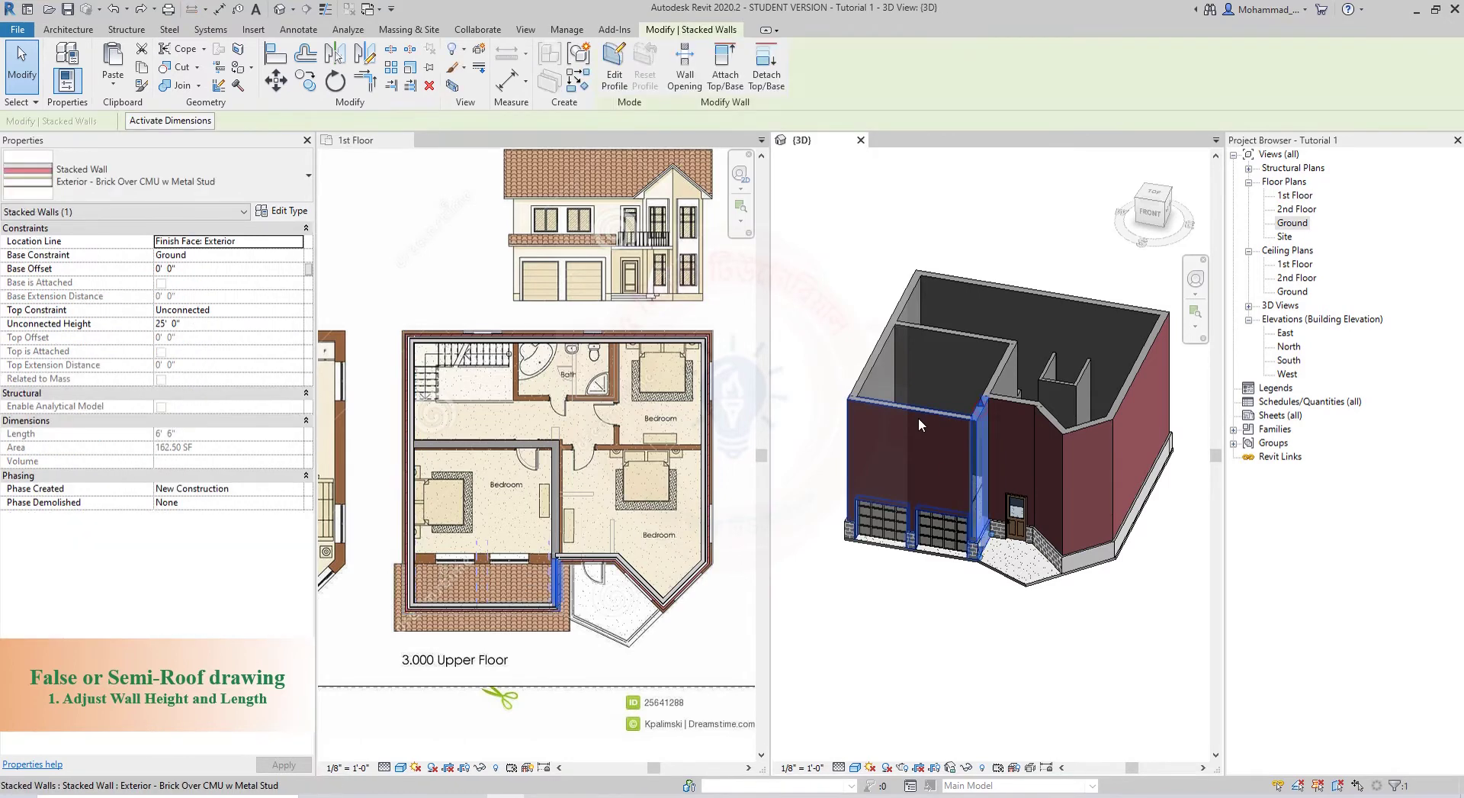
{"action": "left_click", "coordinate": [864, 380]}
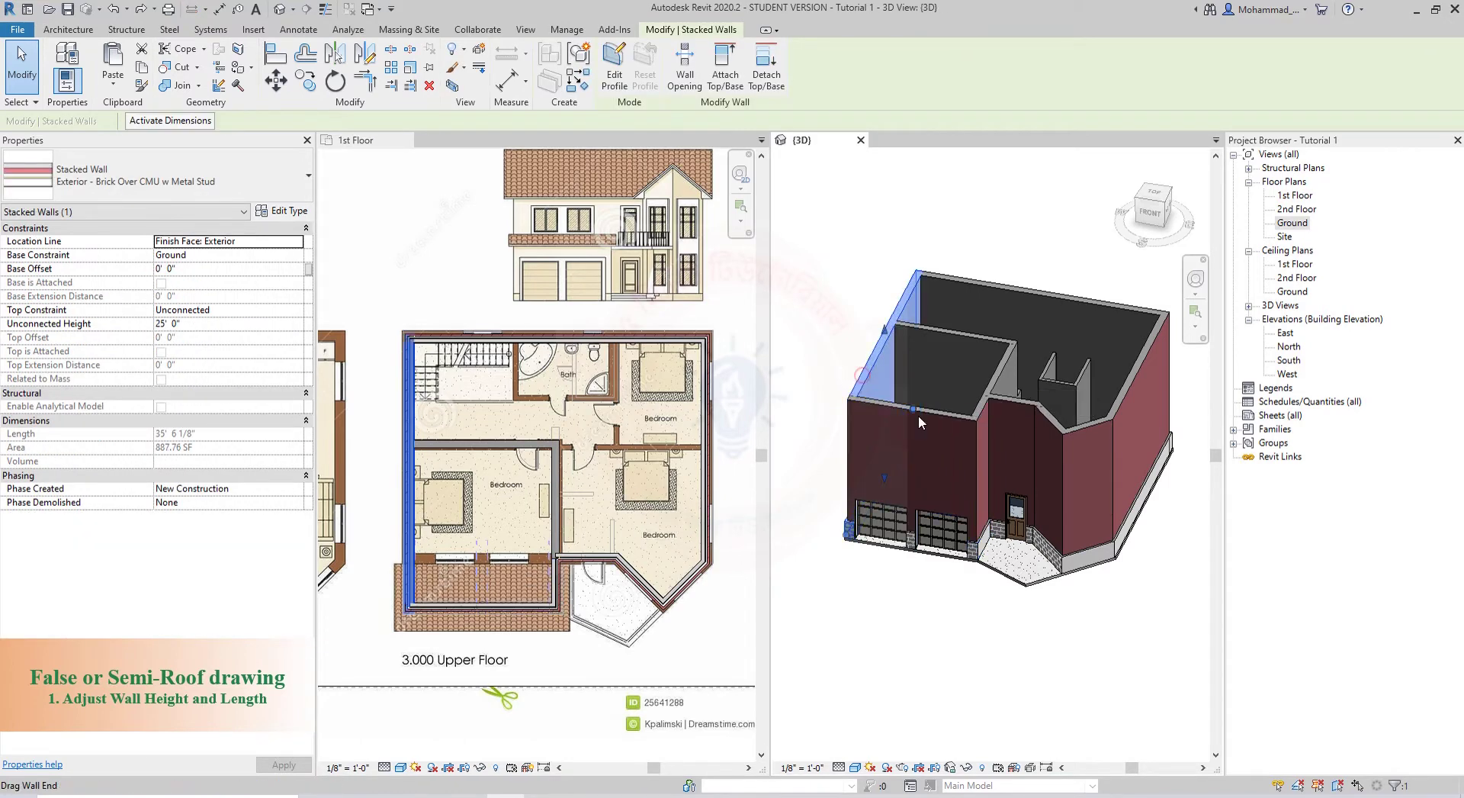
{"action": "left_click", "coordinate": [973, 454]}
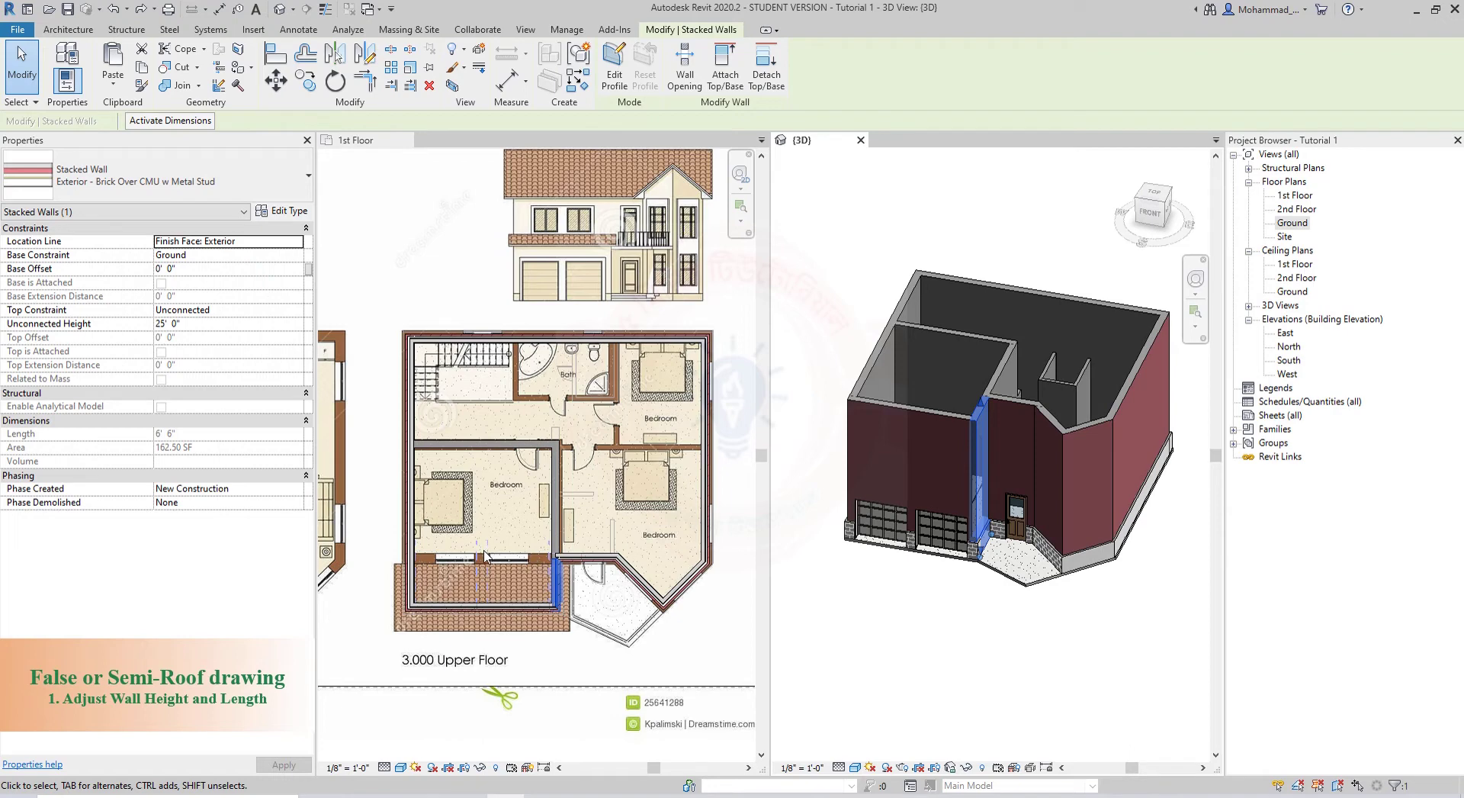
{"action": "left_click", "coordinate": [405, 615]}
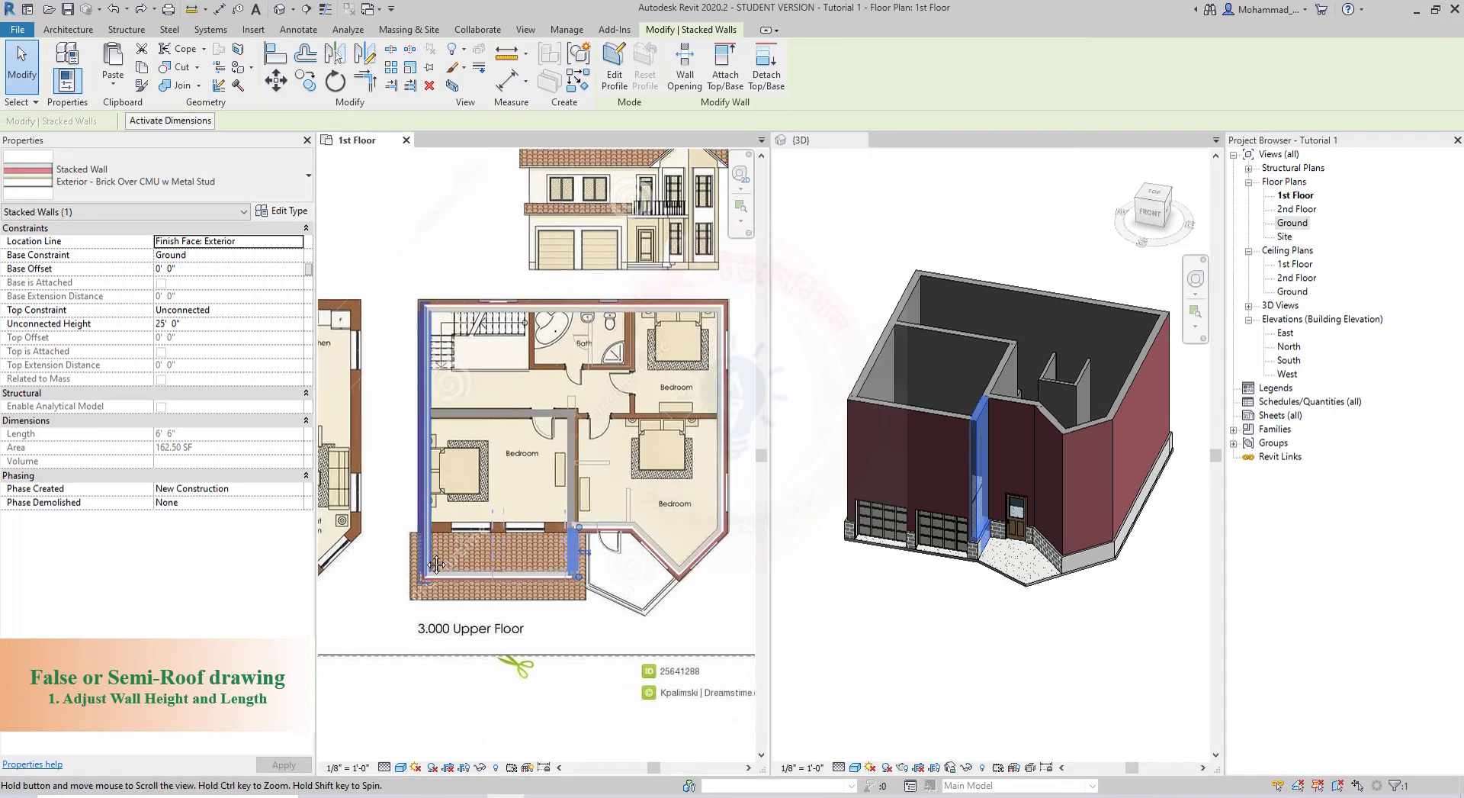
{"action": "middle_click_drag", "start_coordinate": [418, 577], "coordinate": [437, 539]}
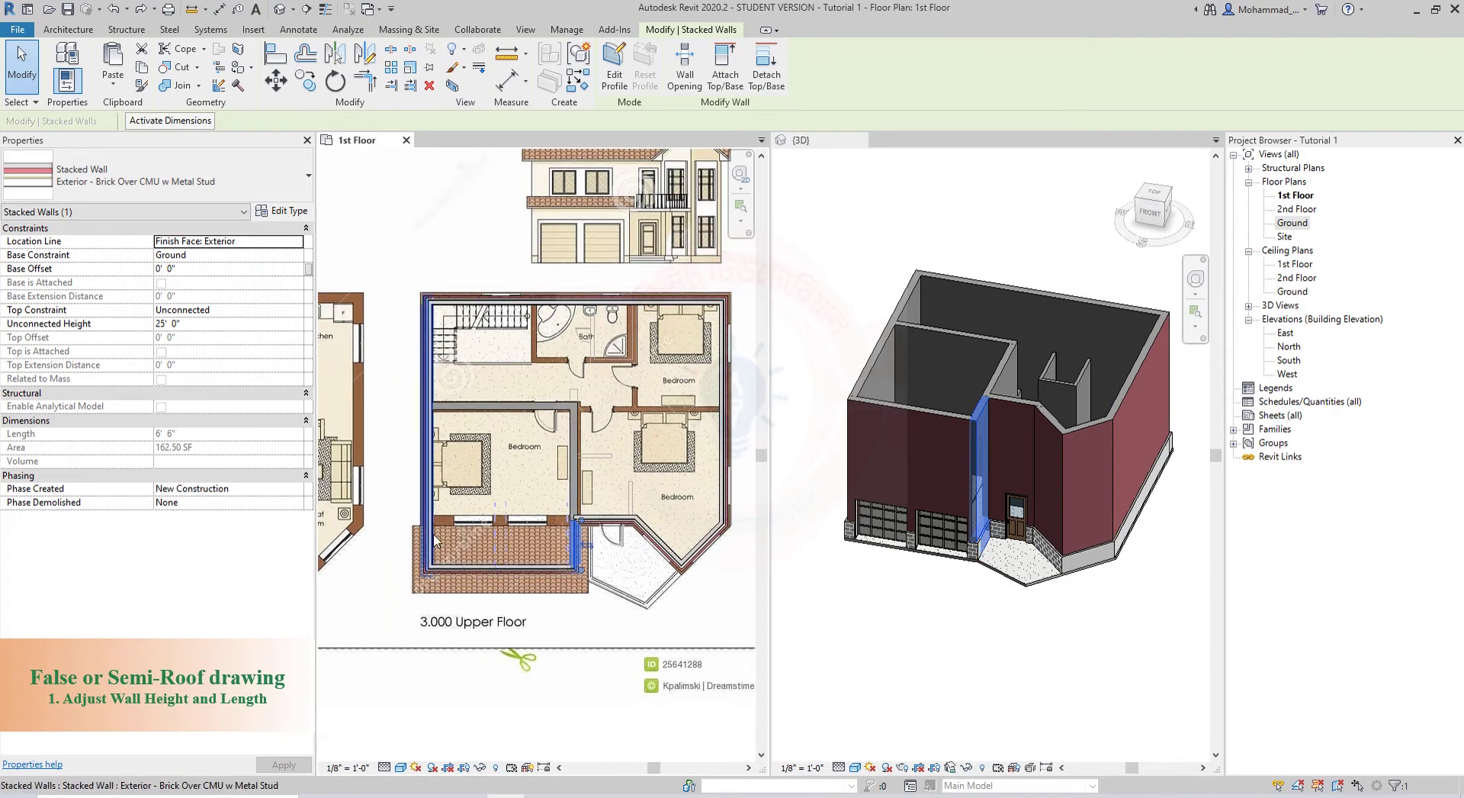
- Split the long west exterior wall beside the front bedroom, just behind the semi-roof area
{"action": "left_click", "coordinate": [391, 50]}
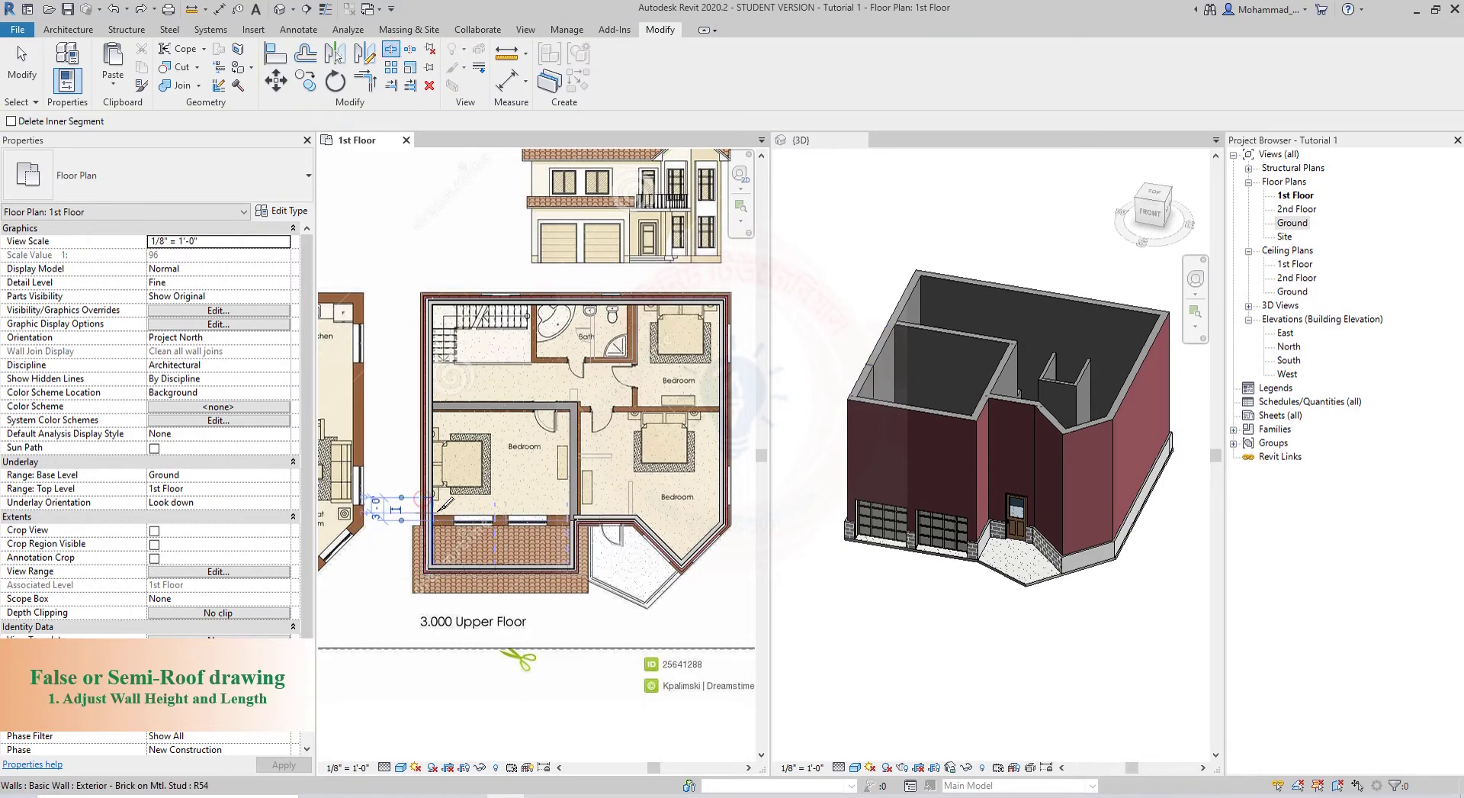
{"action": "scroll", "coordinate": [438, 511], "scroll_direction": "up", "scroll_amount": 2}
{"action": "key", "text": "Escape"}
{"action": "scroll", "coordinate": [438, 510], "scroll_direction": "down", "scroll_amount": 1}
{"action": "middle_click_drag", "start_coordinate": [438, 511], "coordinate": [423, 484]}
- Shorten the front segment of the split west wall by pulling its split end toward the semi-roof's back edge
{"action": "left_click", "coordinate": [407, 488]}
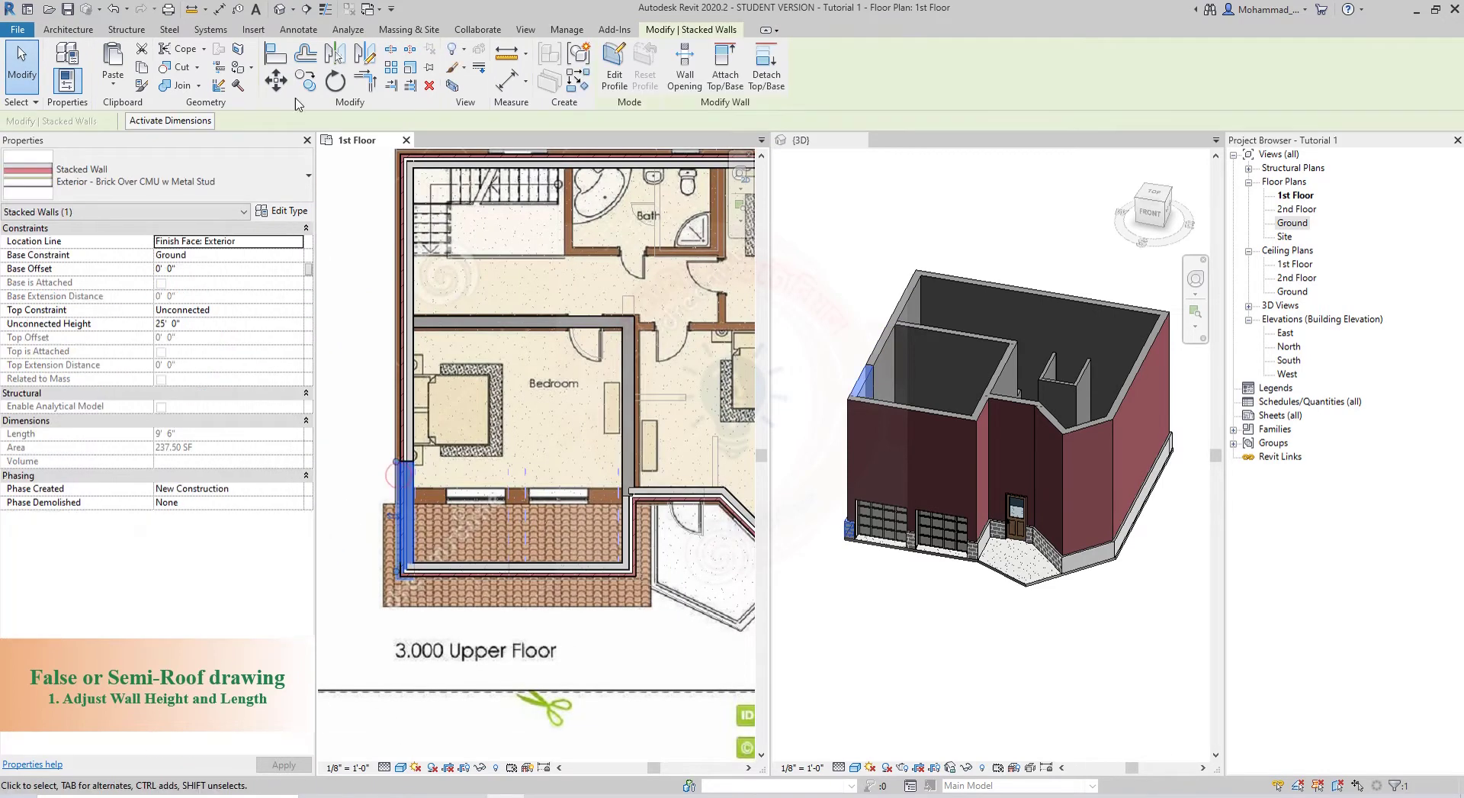
{"action": "left_click_drag", "start_coordinate": [396, 461], "coordinate": [396, 495]}
{"action": "left_click", "coordinate": [681, 541]}
{"action": "scroll", "coordinate": [681, 540], "scroll_direction": "up", "scroll_amount": 2}
{"action": "middle_click_drag", "start_coordinate": [383, 311], "coordinate": [463, 271]}
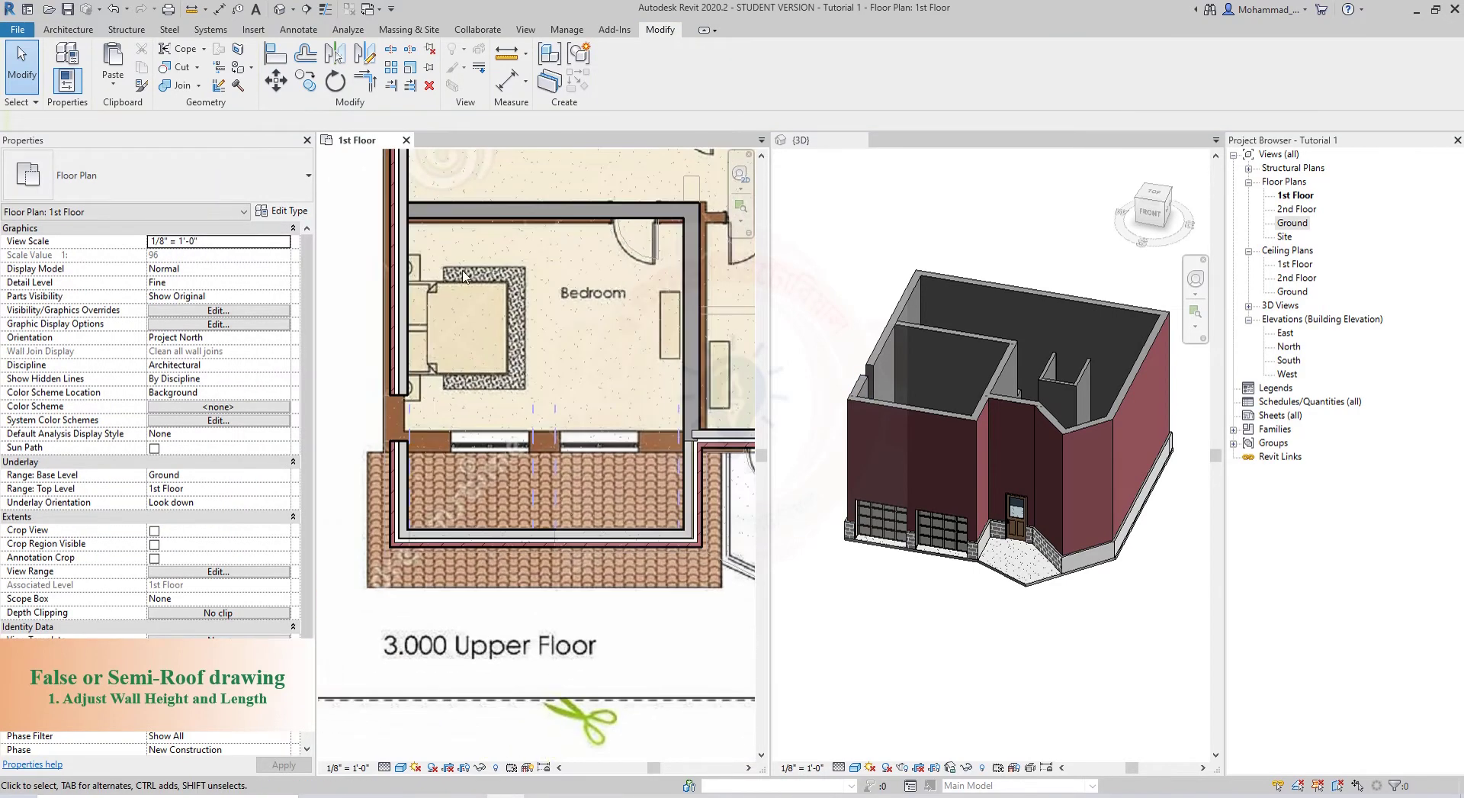
- Align the free end of the short front wall segment with the exterior face of the front wall beside the balcony
{"action": "key", "text": "a"}
{"action": "key", "text": "l"}
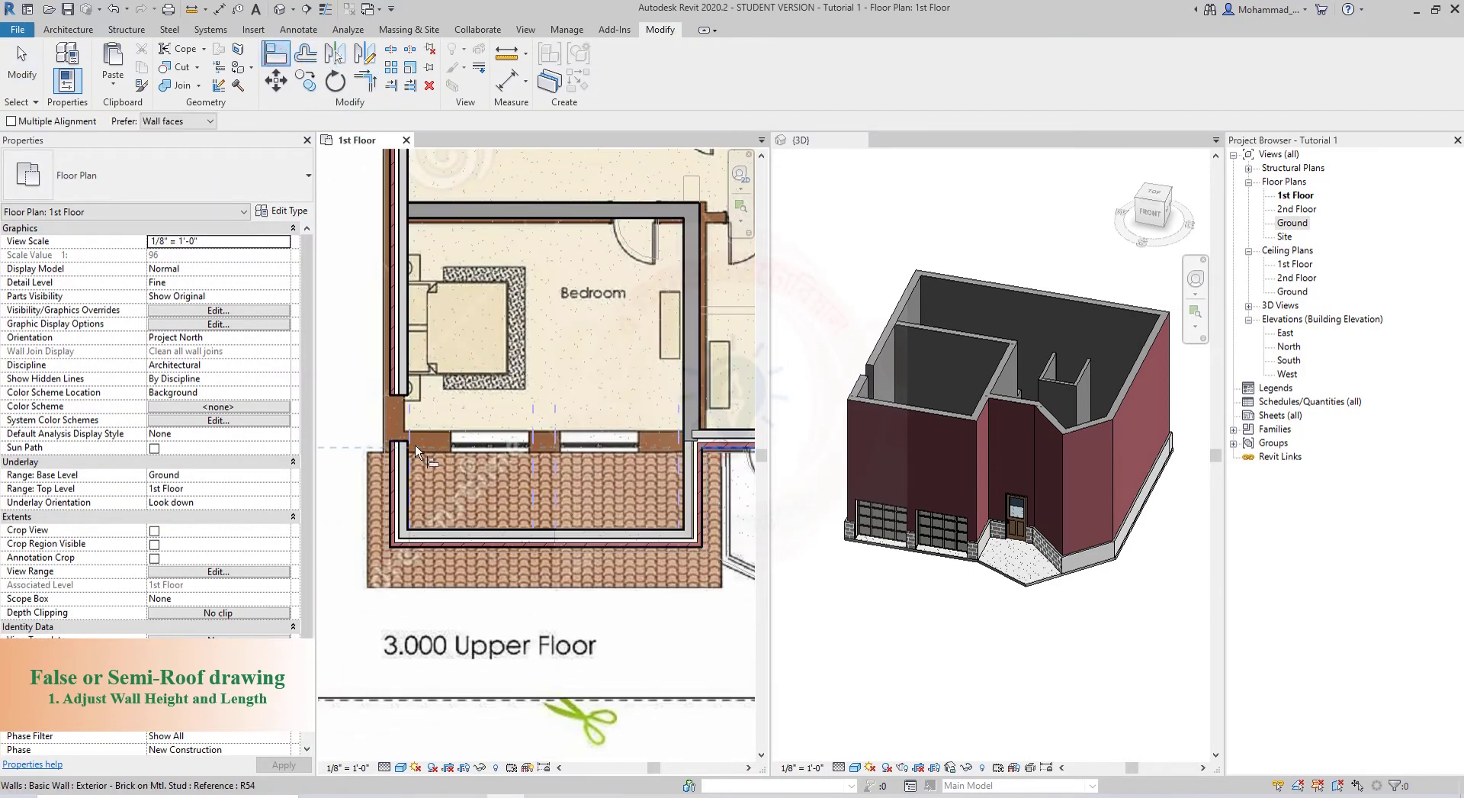
{"action": "left_click", "coordinate": [403, 442]}
{"action": "scroll", "coordinate": [479, 483], "scroll_direction": "up", "scroll_amount": 3}
{"action": "middle_click_drag", "start_coordinate": [690, 481], "coordinate": [531, 512]}
{"action": "scroll", "coordinate": [601, 450], "scroll_direction": "down", "scroll_amount": 2}
{"action": "scroll", "coordinate": [600, 450], "scroll_direction": "up", "scroll_amount": 1}
{"action": "scroll", "coordinate": [572, 450], "scroll_direction": "down", "scroll_amount": 2}
{"action": "key", "text": "Escape"}
{"action": "key", "text": "Escape"}
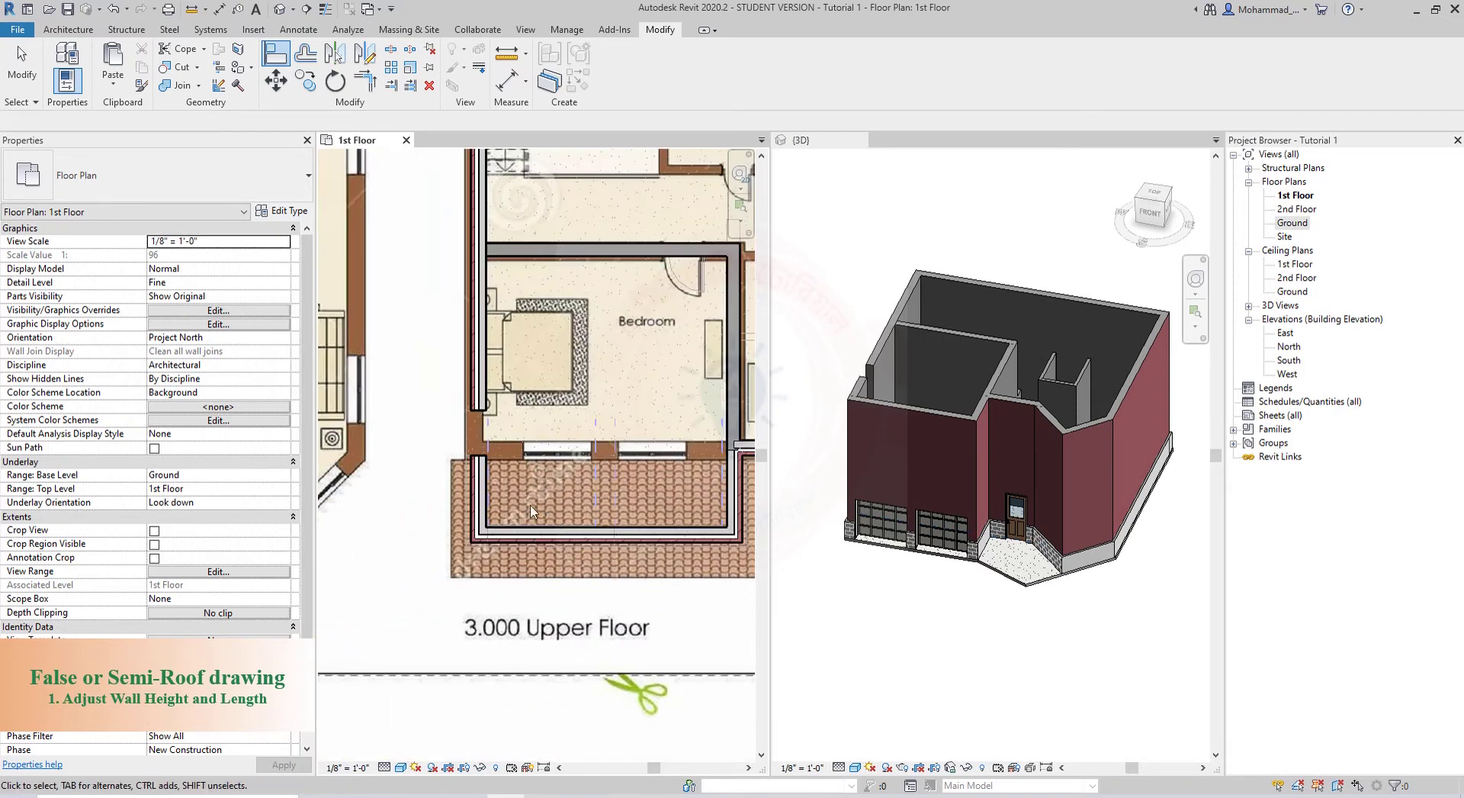
- Reduce the unconnected height of the three walls around the semi-roof area: the garage front and its two short side walls
{"action": "left_click", "coordinate": [617, 534]}
{"action": "left_click", "coordinate": [480, 490], "text": "ctrl"}
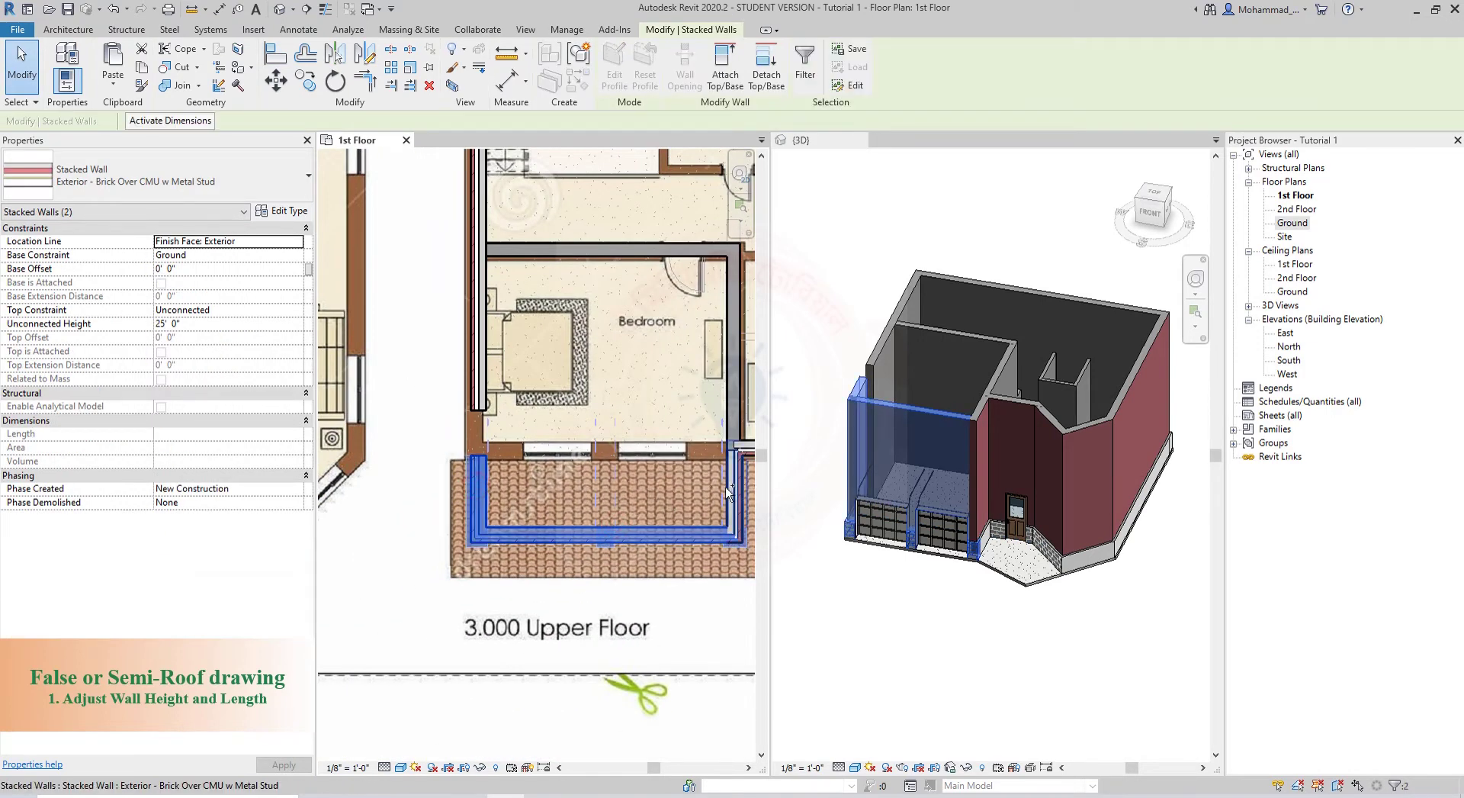
{"action": "left_click", "coordinate": [728, 494], "text": "ctrl"}
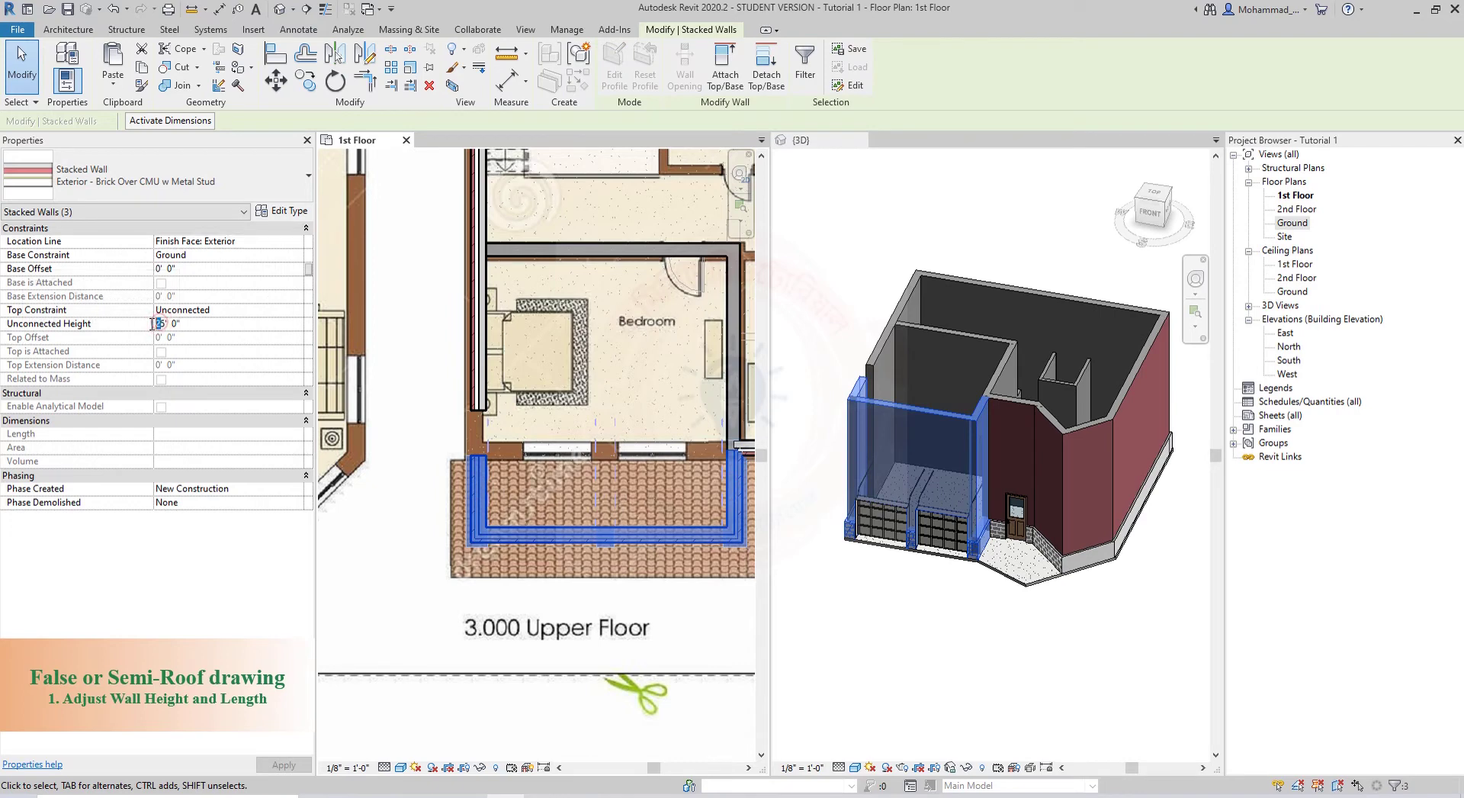
{"action": "left_click", "coordinate": [284, 764]}
{"action": "key", "text": "Escape"}
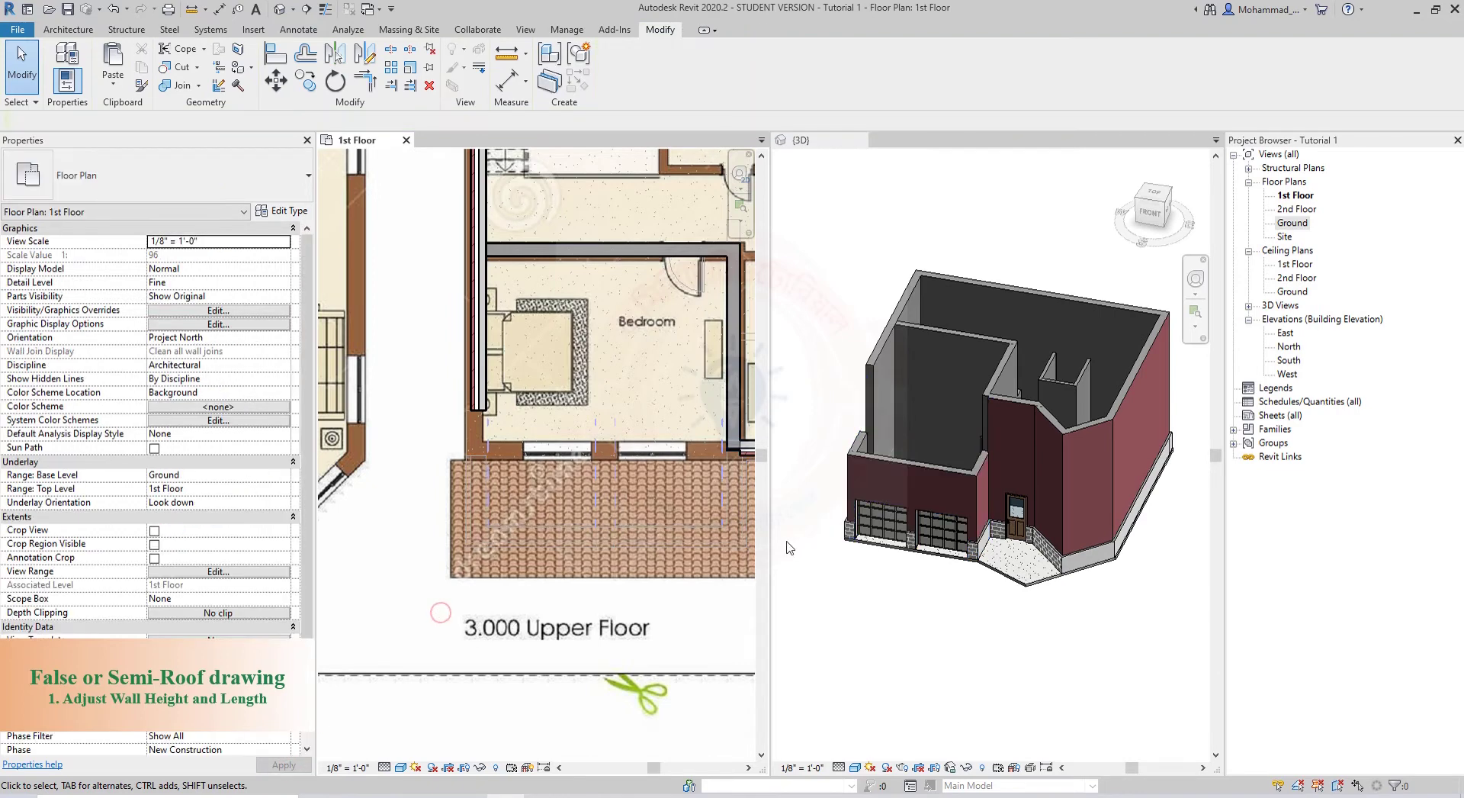
- Extend the tall west wall by aligning its open end with the exterior face of the front wall beside the balcony
{"action": "middle_click_drag", "start_coordinate": [661, 576], "coordinate": [629, 573]}
{"action": "left_click", "coordinate": [451, 336]}
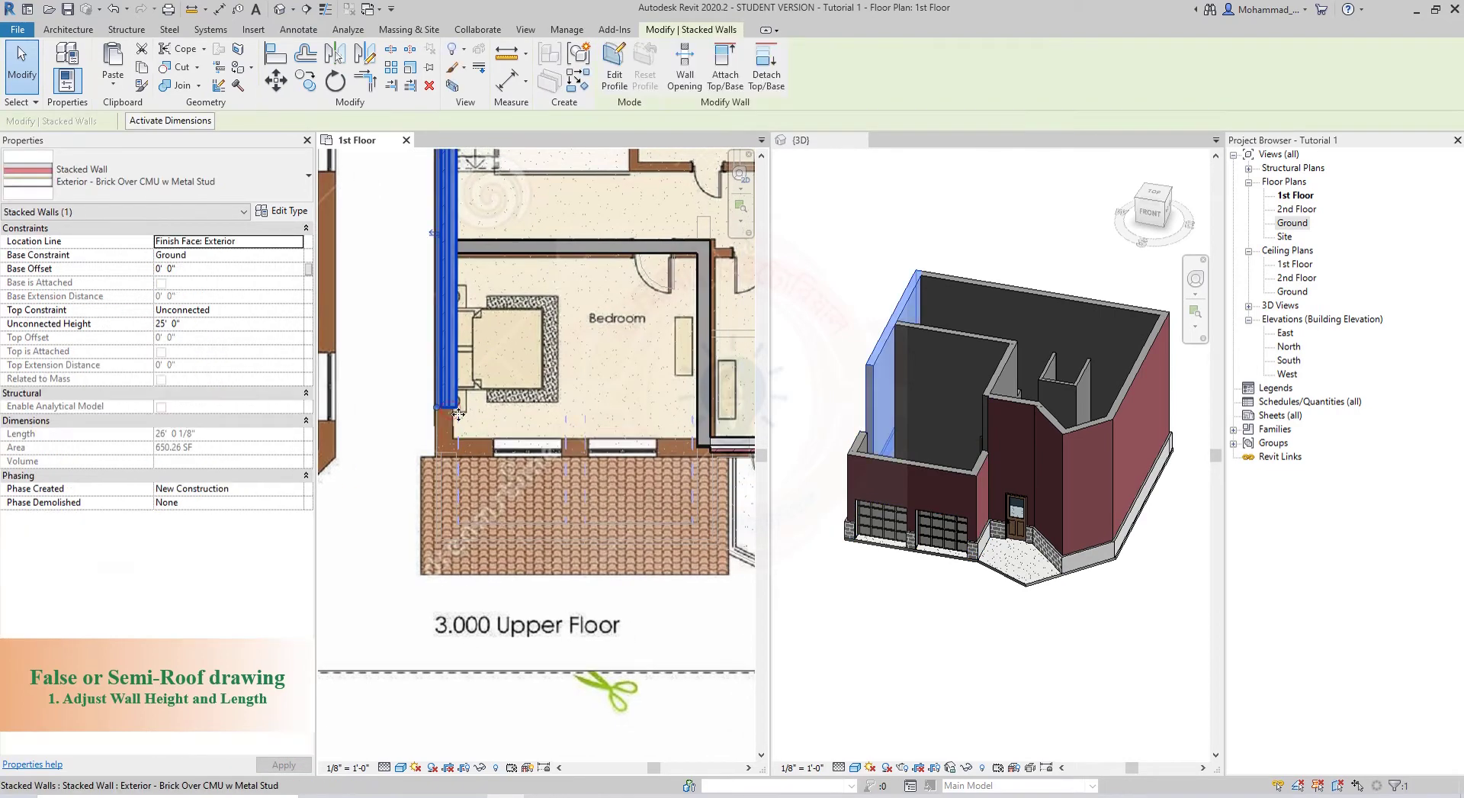
{"action": "middle_click_drag", "start_coordinate": [458, 336], "coordinate": [380, 336]}
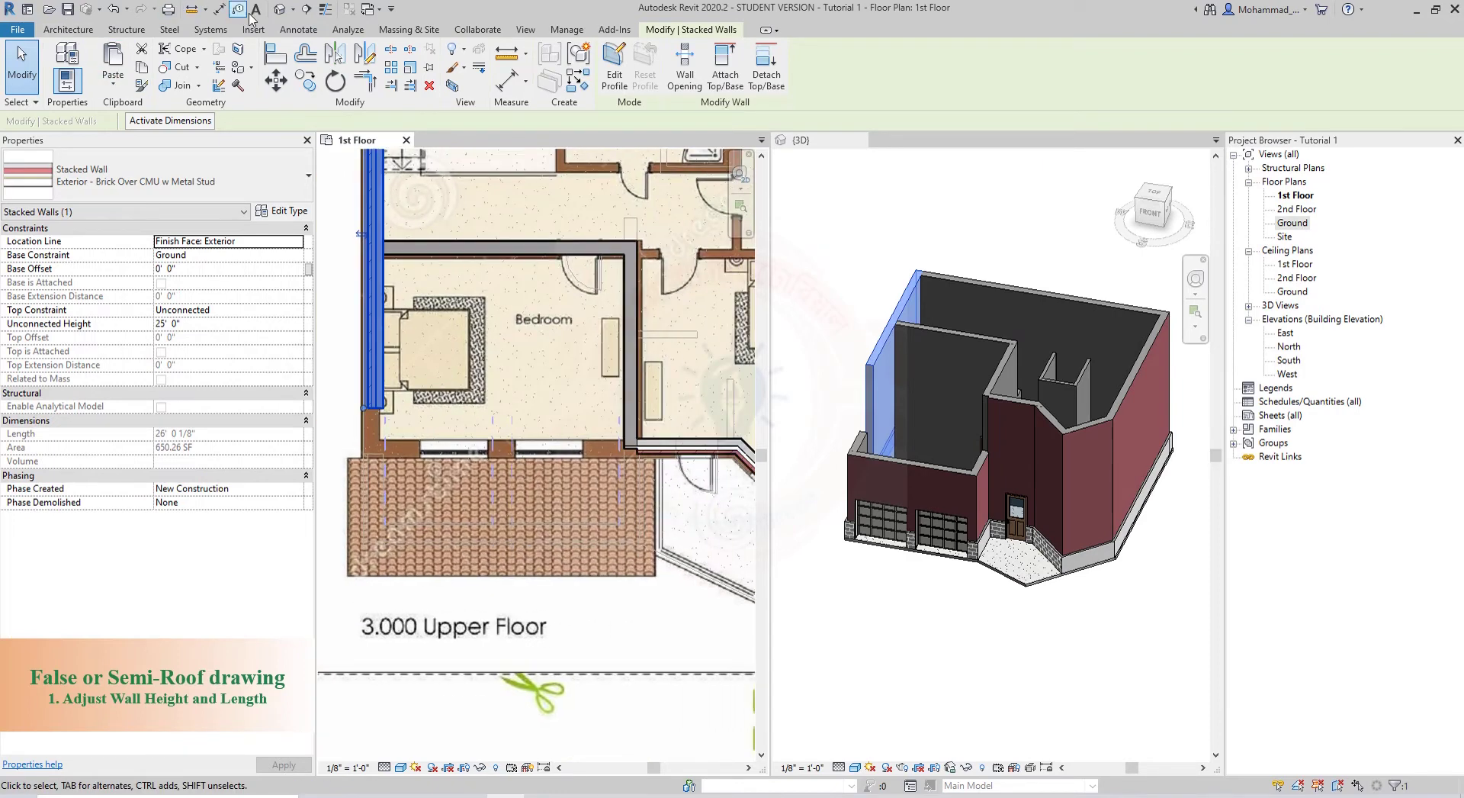
{"action": "key", "text": "a"}
{"action": "key", "text": "l"}
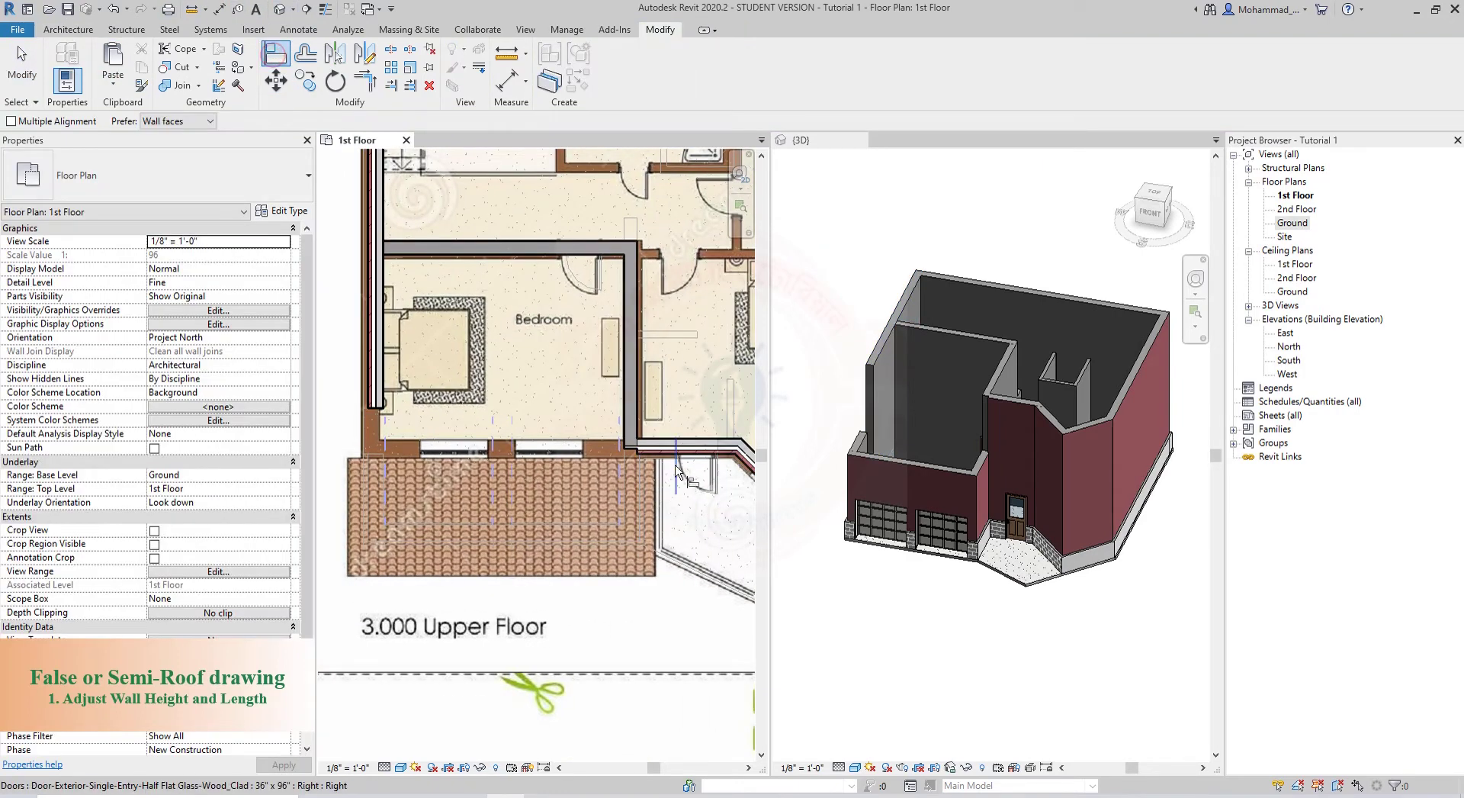
{"action": "left_click", "coordinate": [379, 412]}
{"action": "key", "text": "Escape"}
{"action": "key", "text": "Escape"}
{"action": "scroll", "coordinate": [967, 417], "scroll_direction": "up", "scroll_amount": 4}
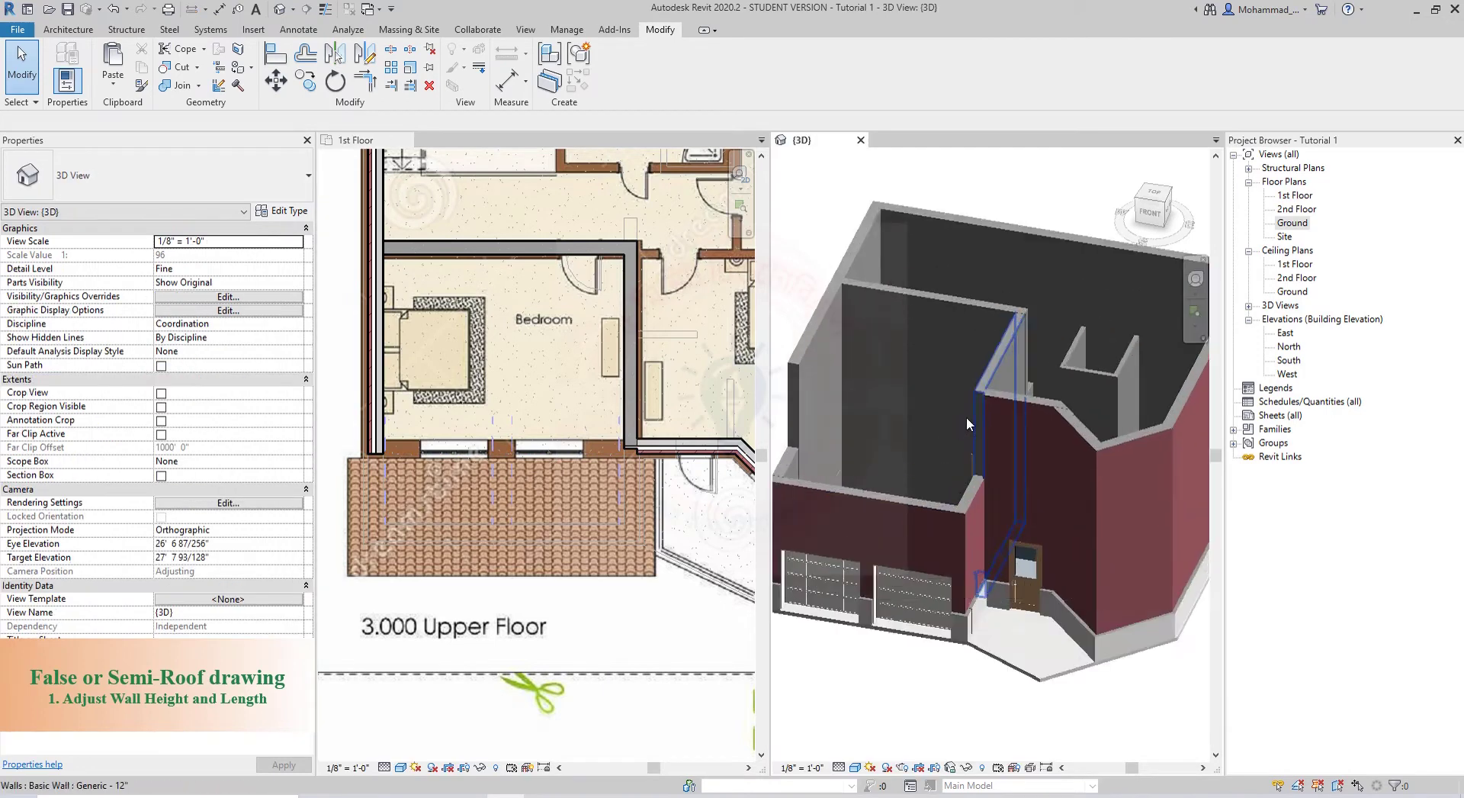
- Start a roof by footprint on the 1st Floor and pick the three lowered walls as slope-defining boundaries
{"action": "left_click", "coordinate": [67, 30]}
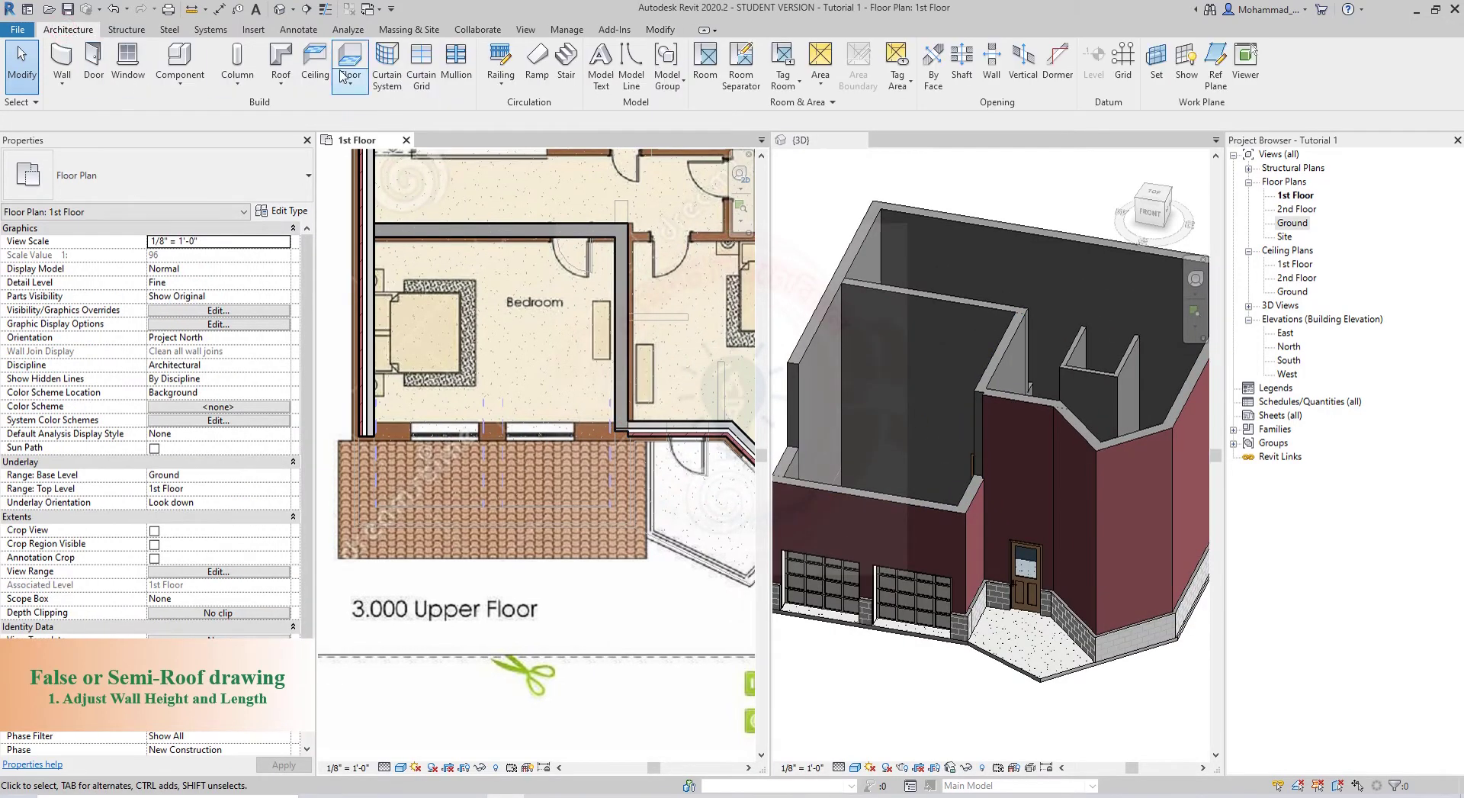
{"action": "left_click", "coordinate": [280, 87]}
{"action": "left_click", "coordinate": [291, 105]}
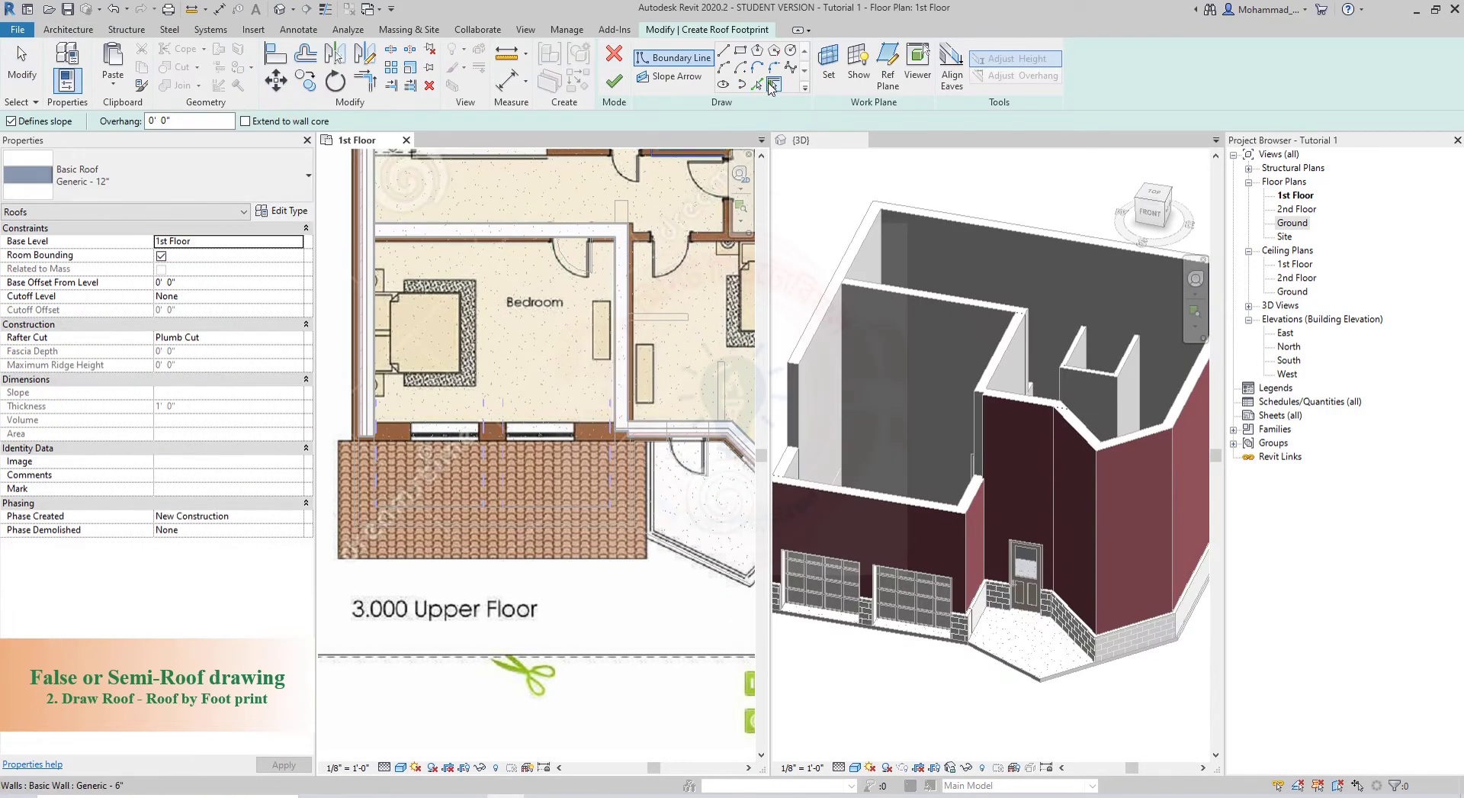
{"action": "left_click", "coordinate": [623, 478]}
{"action": "left_click", "coordinate": [515, 519]}
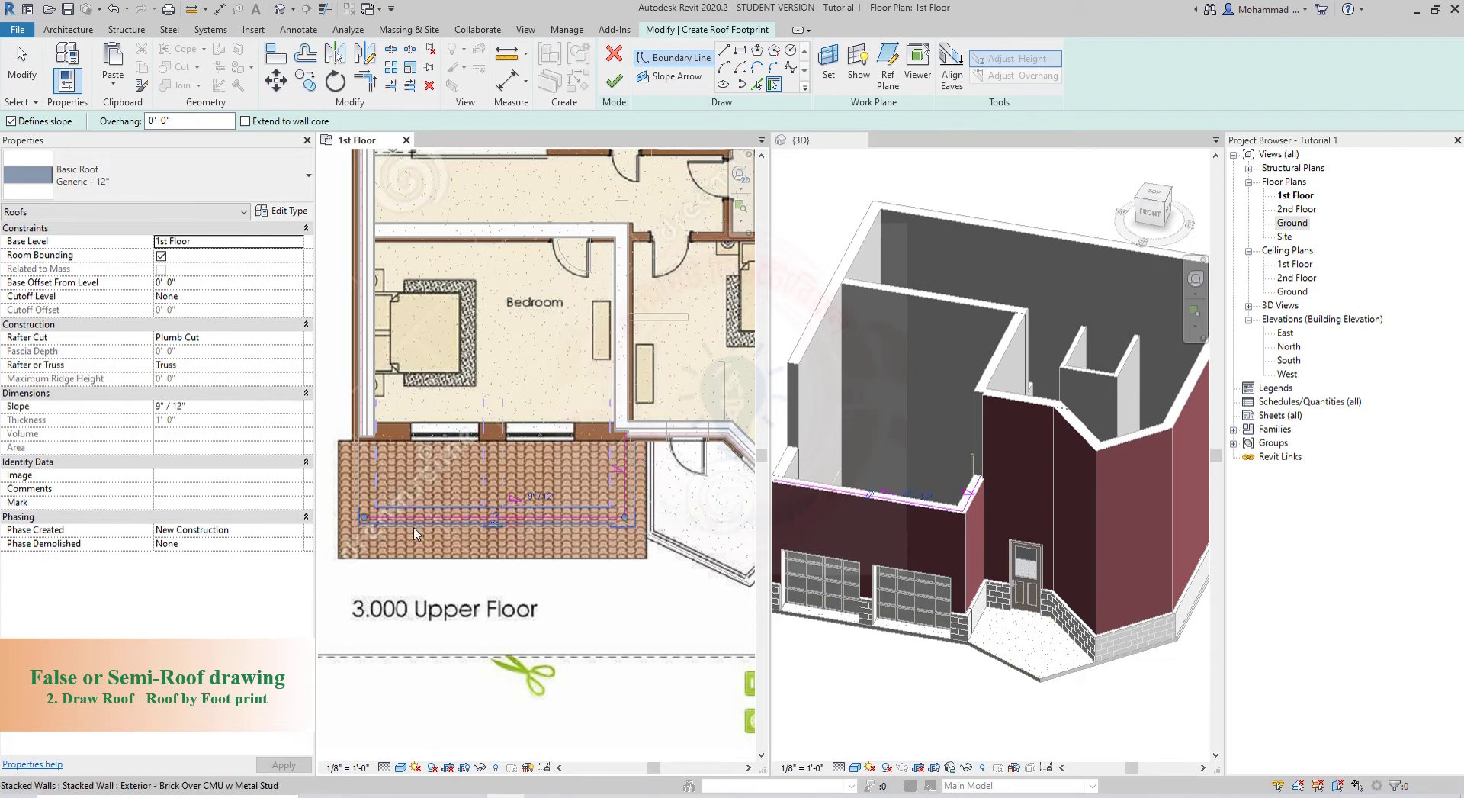
{"action": "left_click", "coordinate": [364, 491]}
- Close the roof footprint with a straight boundary line along the back, joining the ends of the two side boundaries
{"action": "scroll", "coordinate": [481, 564], "scroll_direction": "up", "scroll_amount": 1}
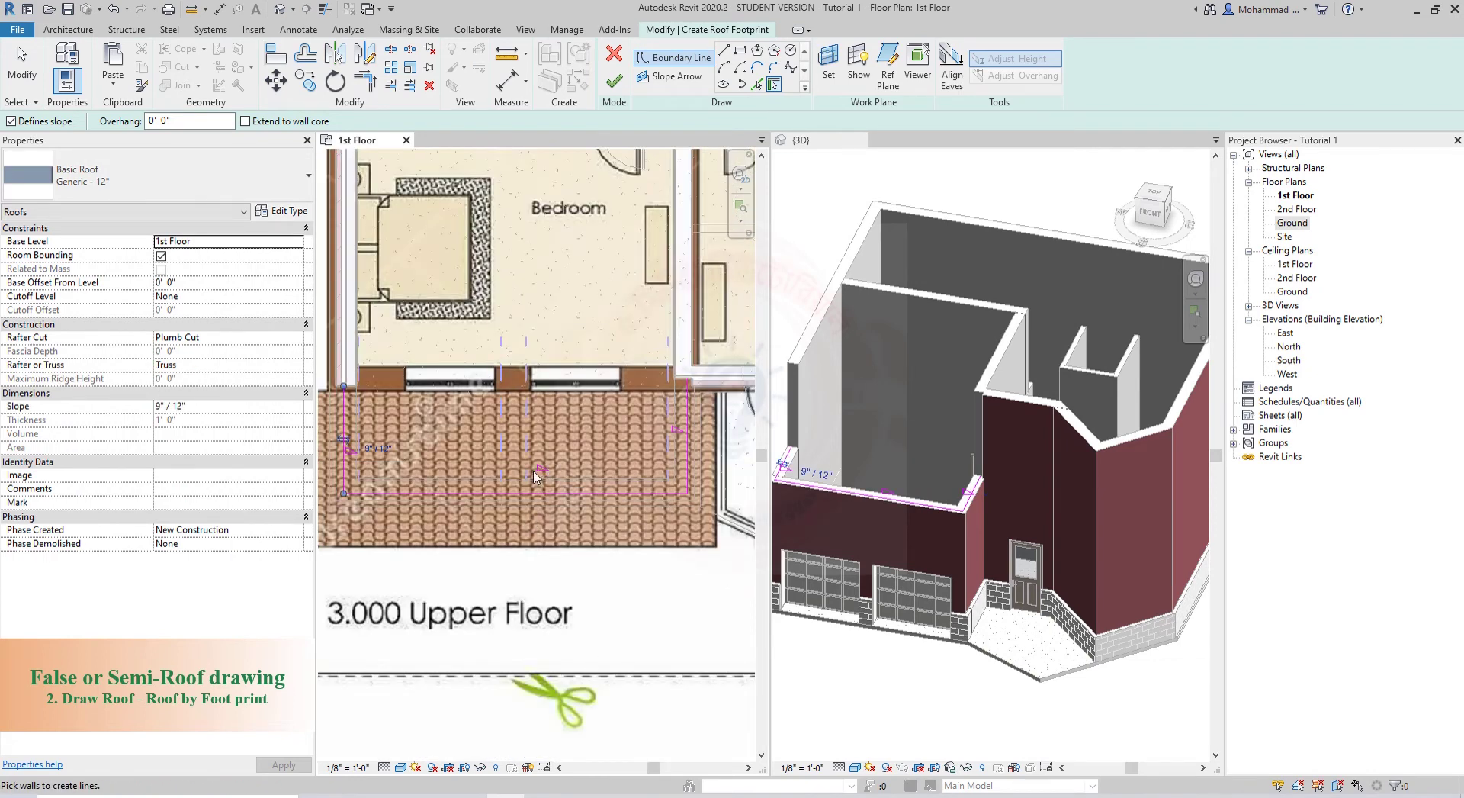
{"action": "scroll", "coordinate": [681, 427], "scroll_direction": "up", "scroll_amount": 3}
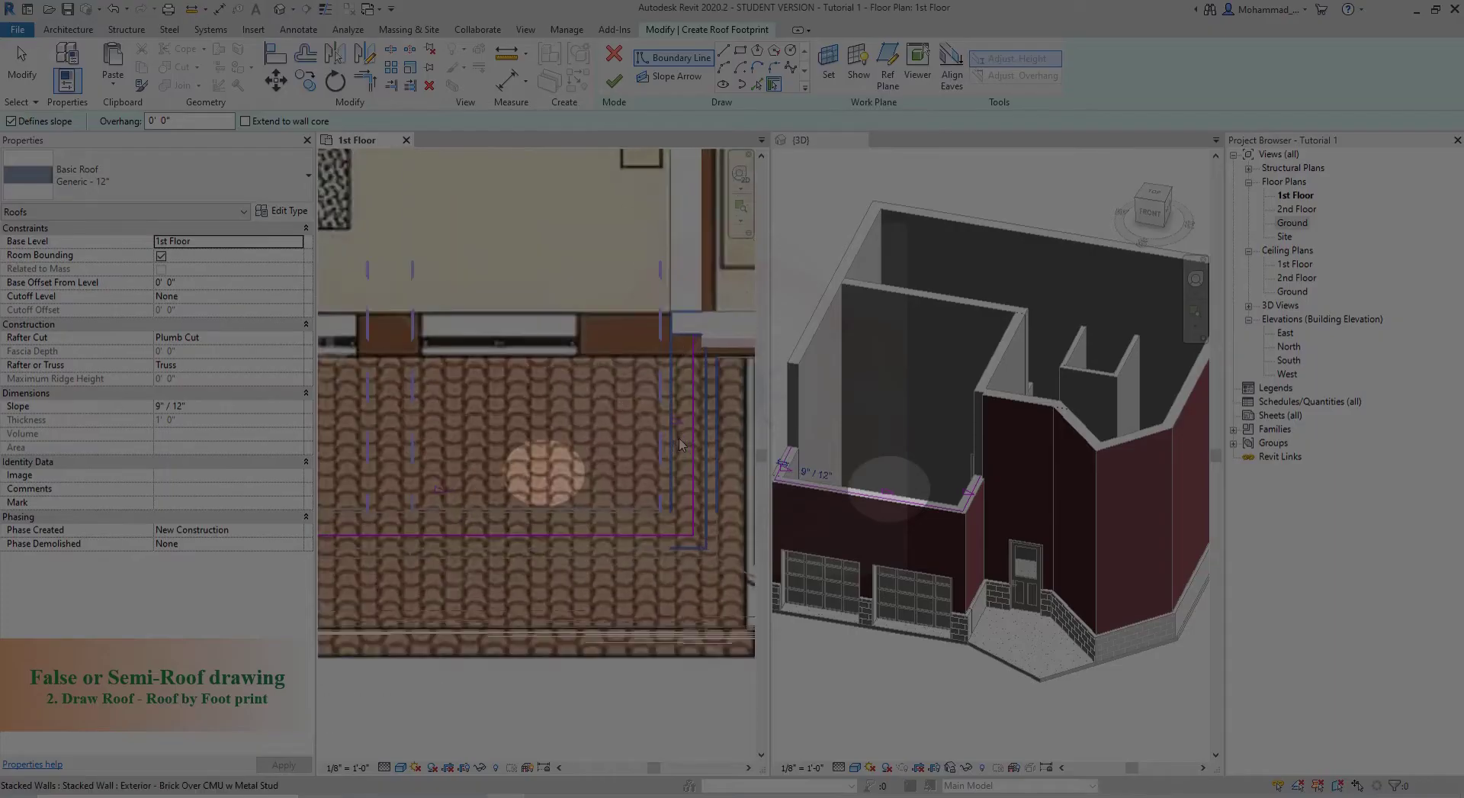
{"action": "scroll", "coordinate": [684, 415], "scroll_direction": "down", "scroll_amount": 5}
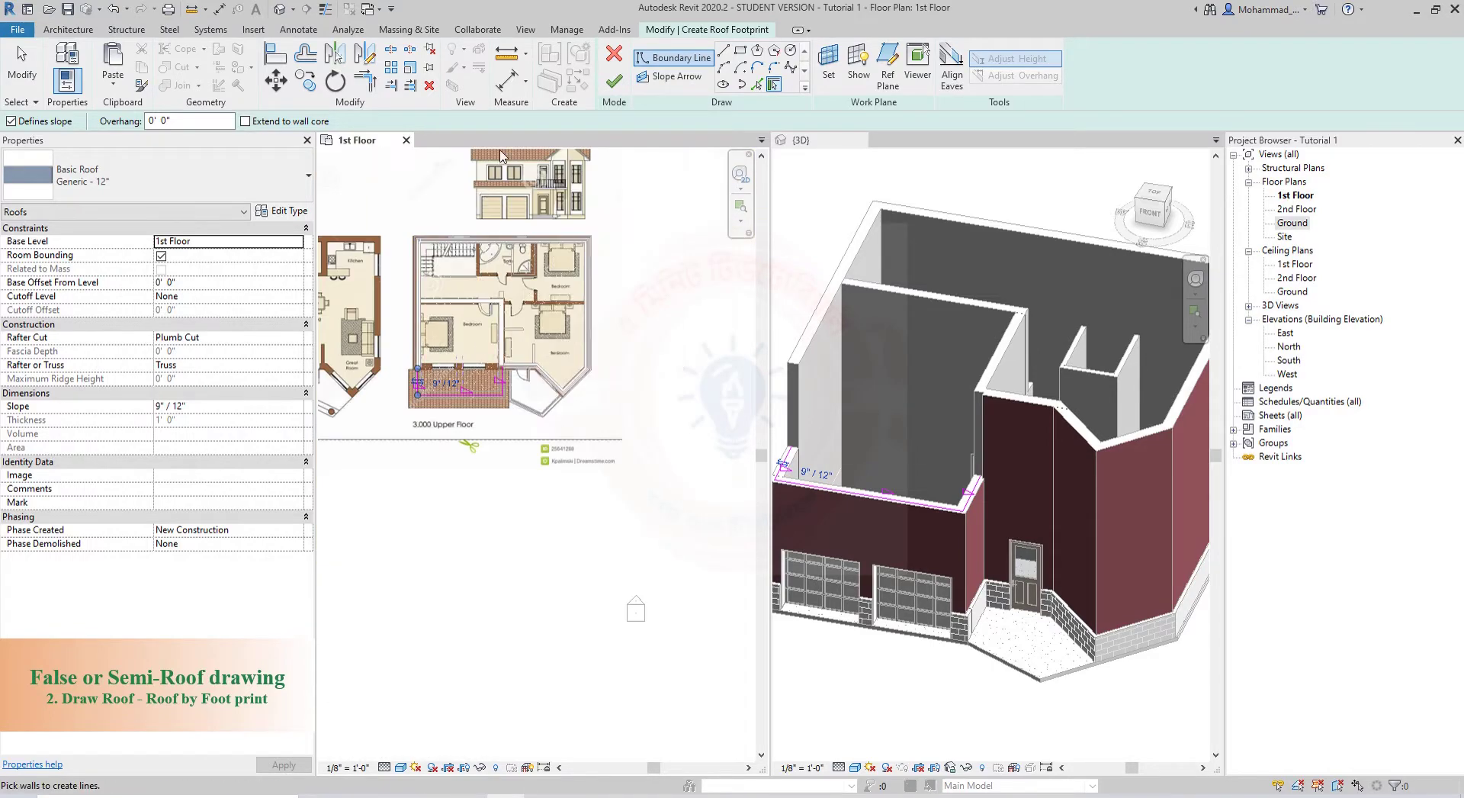
{"action": "scroll", "coordinate": [458, 511], "scroll_direction": "up", "scroll_amount": 5}
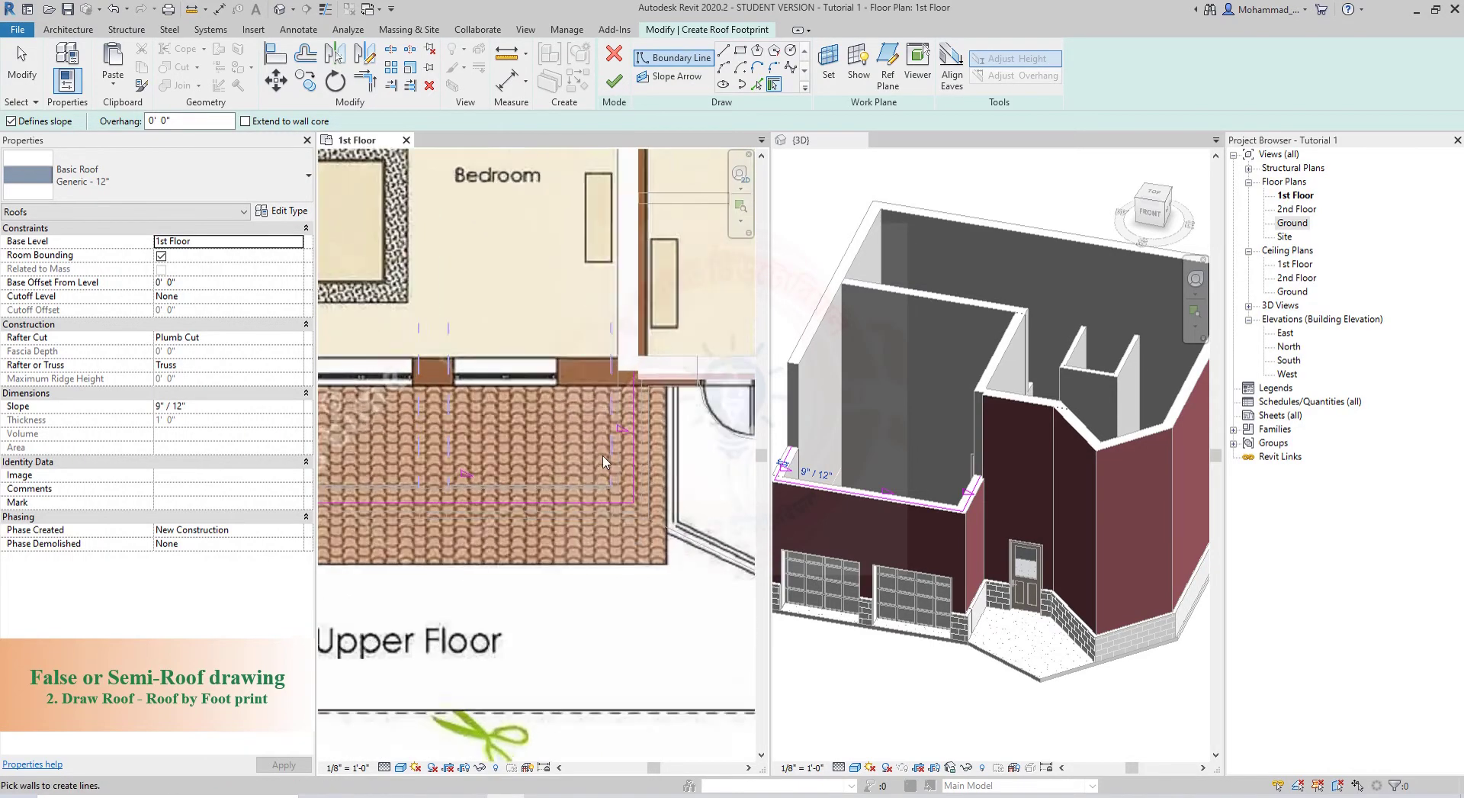
{"action": "left_click", "coordinate": [723, 50]}
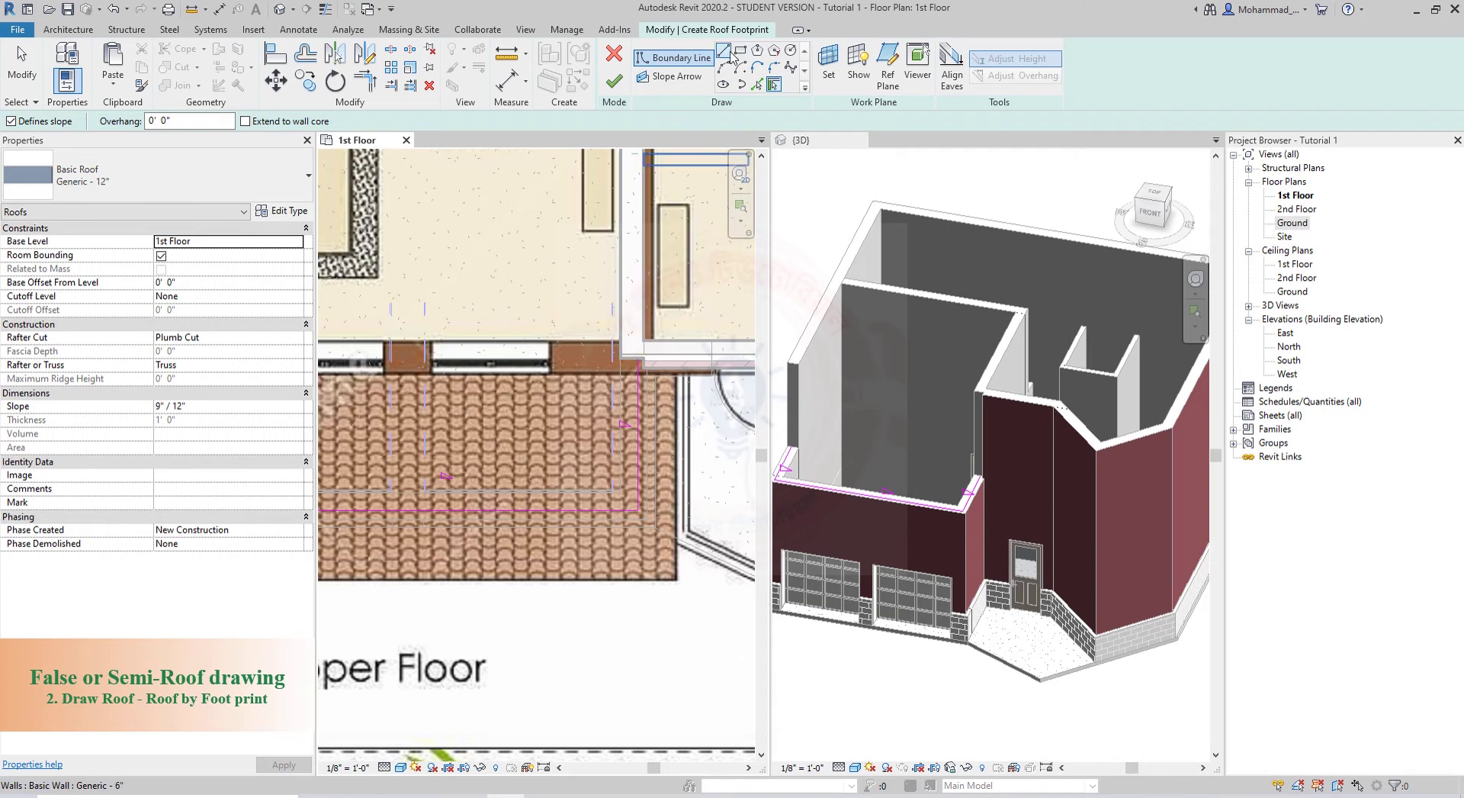
{"action": "left_click", "coordinate": [638, 358]}
{"action": "middle_click_drag", "start_coordinate": [352, 408], "coordinate": [491, 406]}
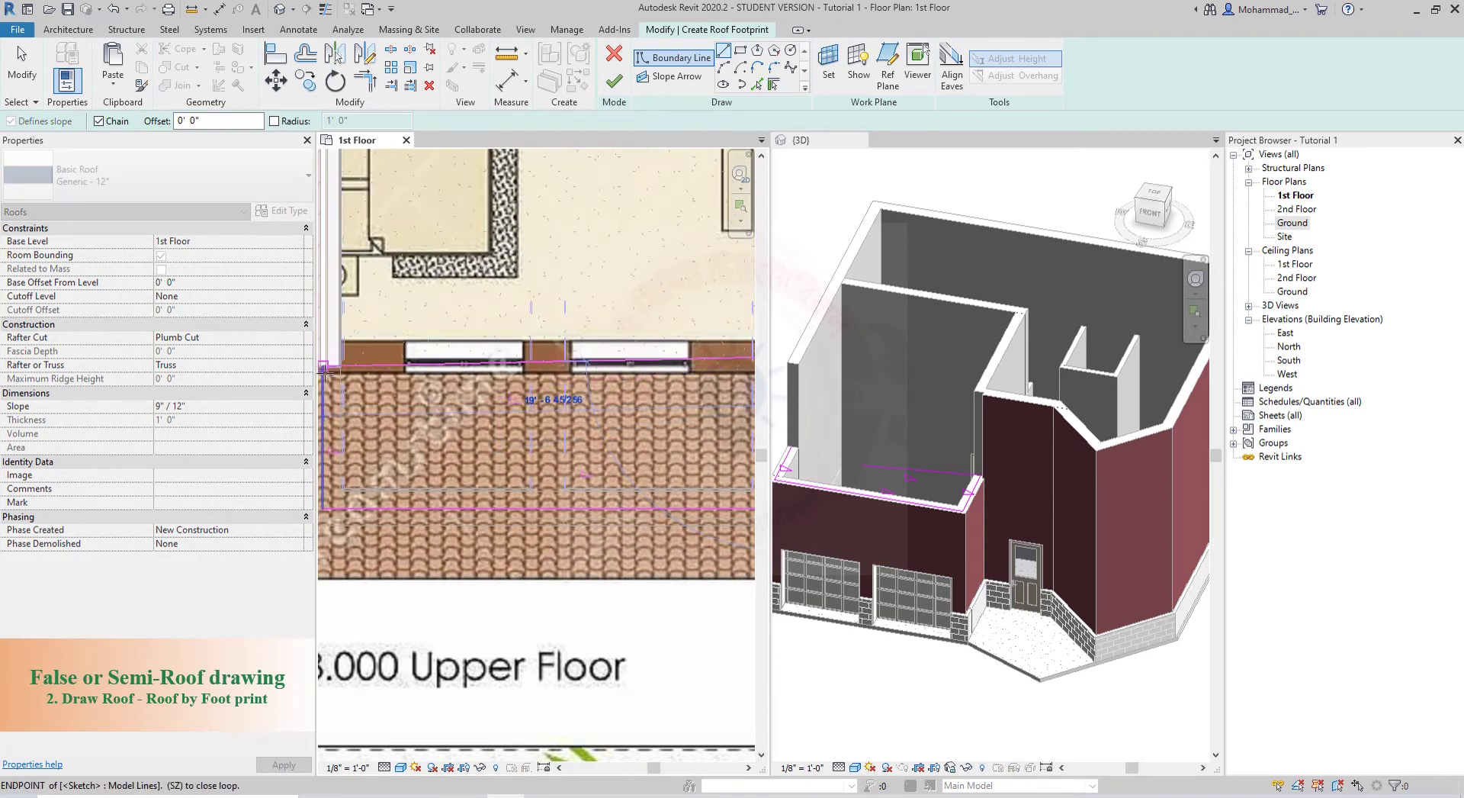
{"action": "left_click", "coordinate": [323, 357]}
{"action": "scroll", "coordinate": [421, 459], "scroll_direction": "down", "scroll_amount": 2}
{"action": "key", "text": "Escape"}
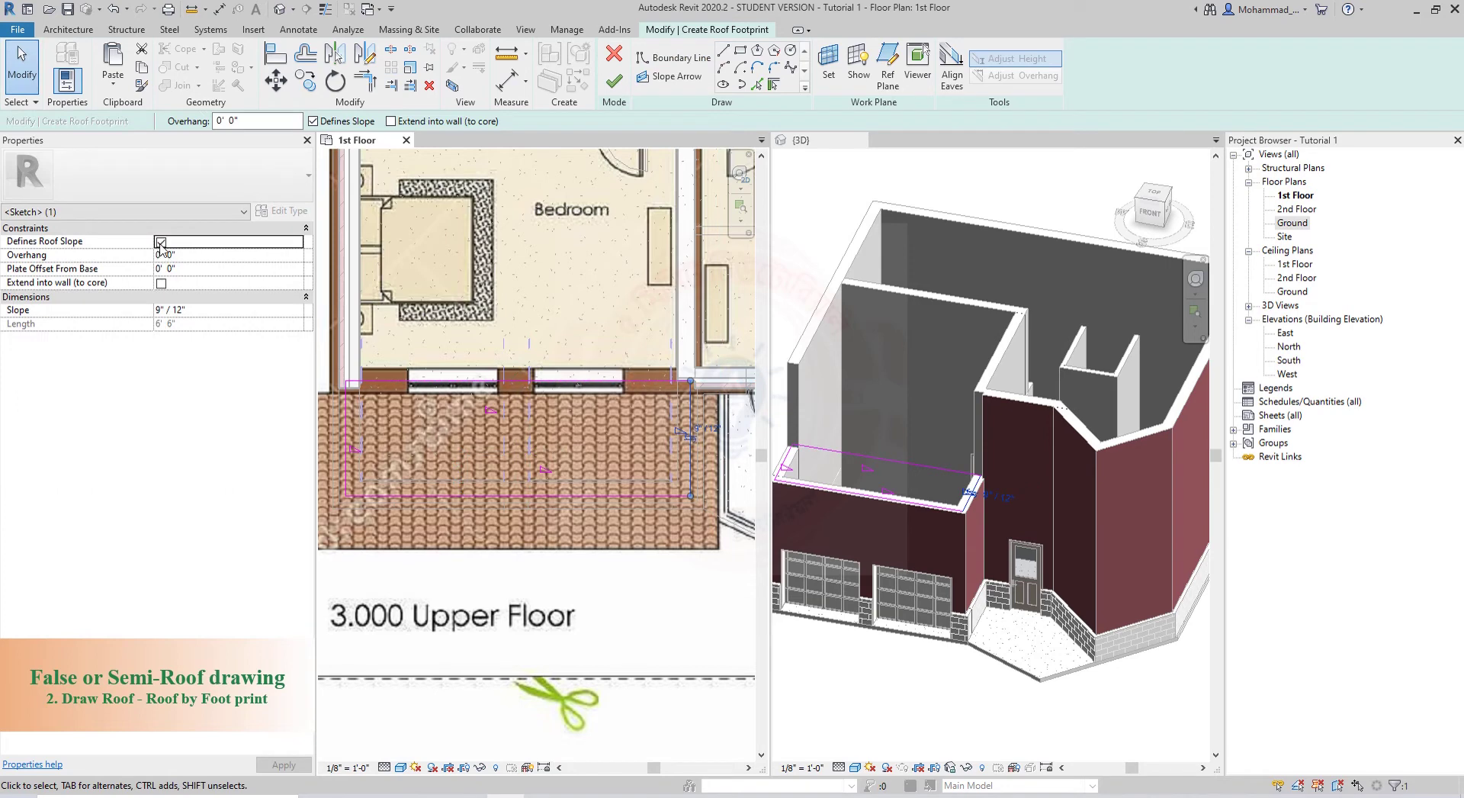
- Turn off Defines Roof Slope for the back and both side boundary lines, leaving only the front line sloped
{"action": "left_click", "coordinate": [345, 474]}
{"action": "left_click", "coordinate": [161, 241]}
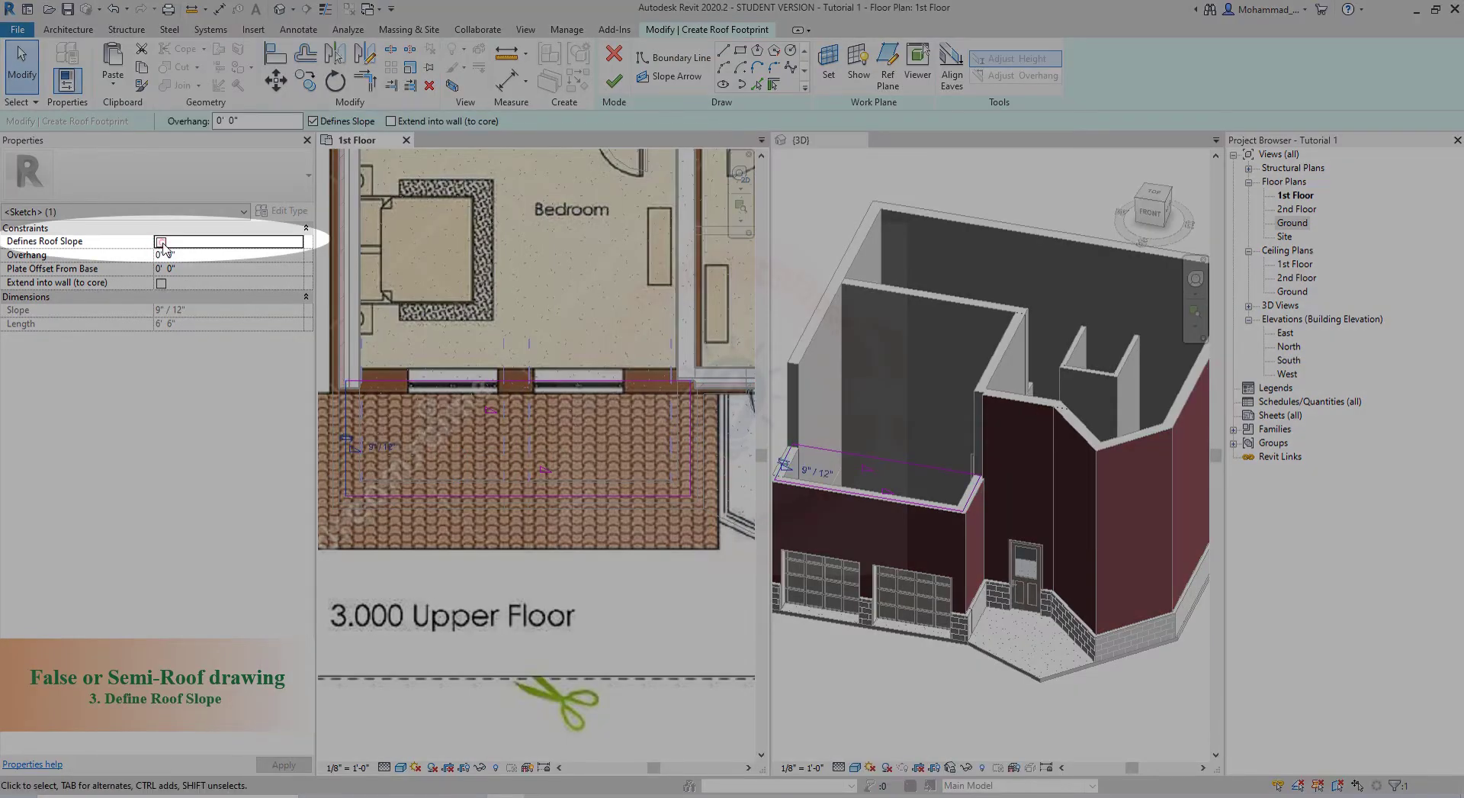
{"action": "left_click", "coordinate": [427, 380]}
{"action": "left_click", "coordinate": [161, 241]}
{"action": "left_click", "coordinate": [549, 496]}
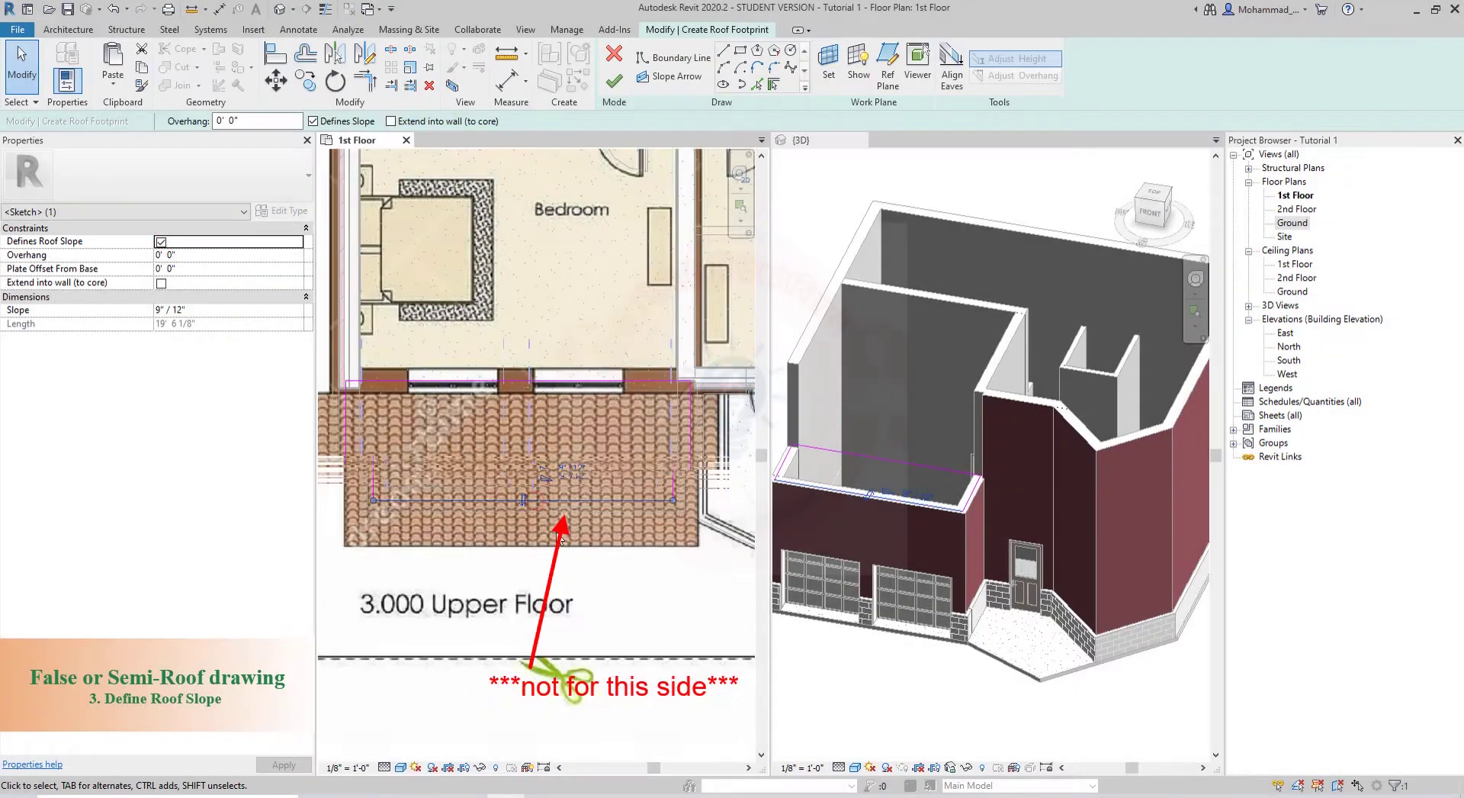
- Finish the roof footprint sketch without attaching the highlighted walls to the roof, and deselect the new roof
{"action": "scroll", "coordinate": [553, 530], "scroll_direction": "down", "scroll_amount": 2}
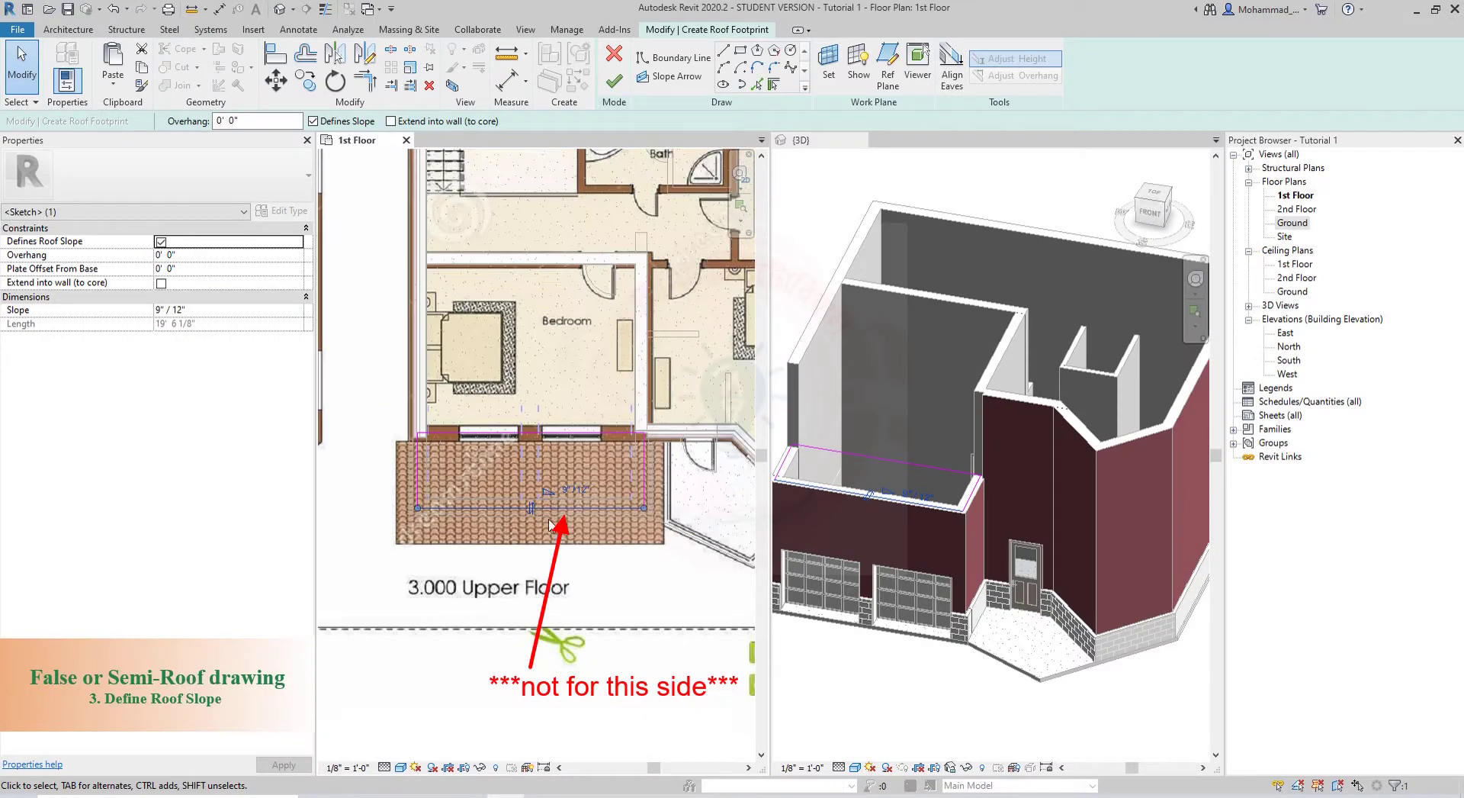
{"action": "left_click", "coordinate": [614, 80]}
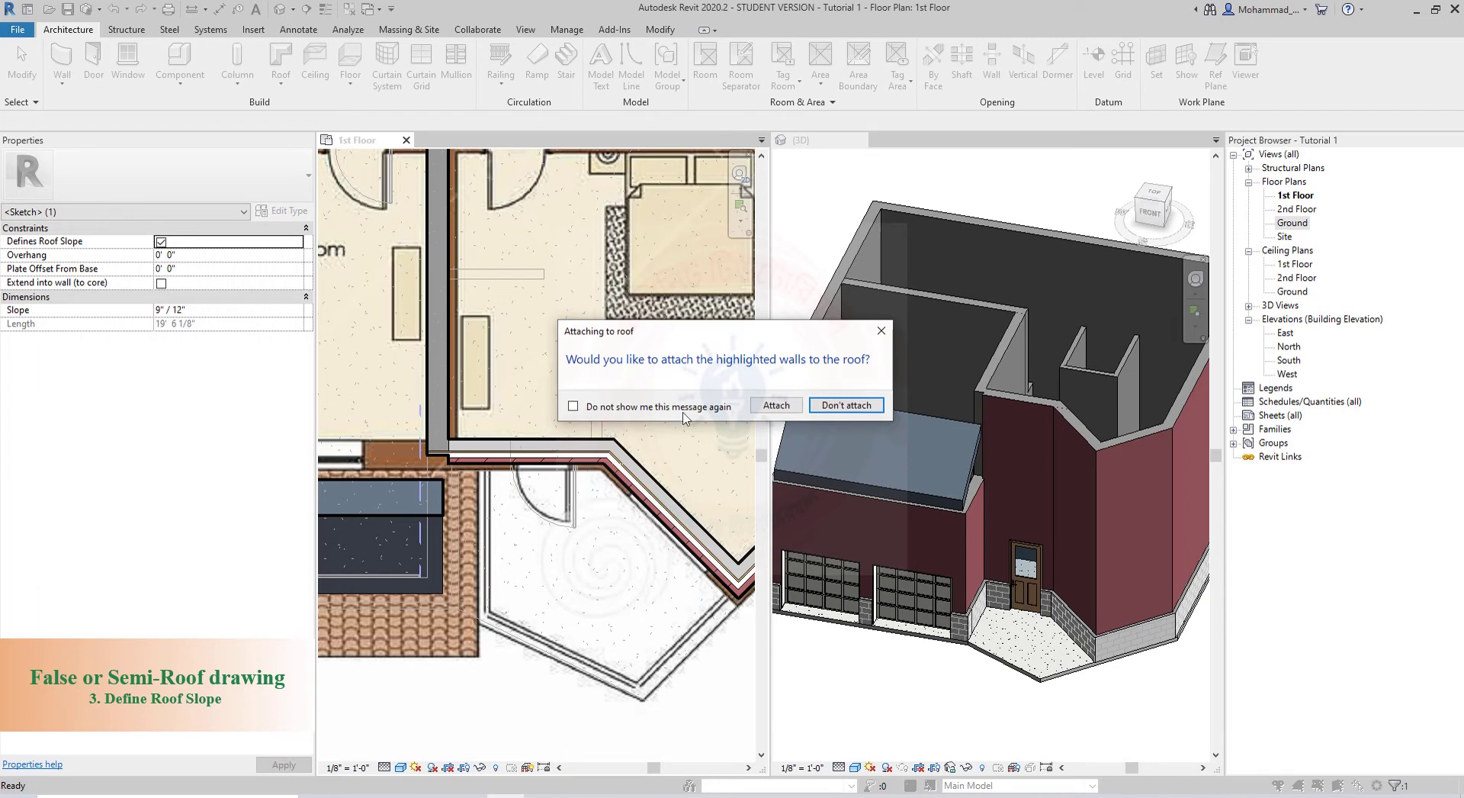
{"action": "left_click", "coordinate": [834, 405]}
{"action": "scroll", "coordinate": [495, 602], "scroll_direction": "down", "scroll_amount": 2}
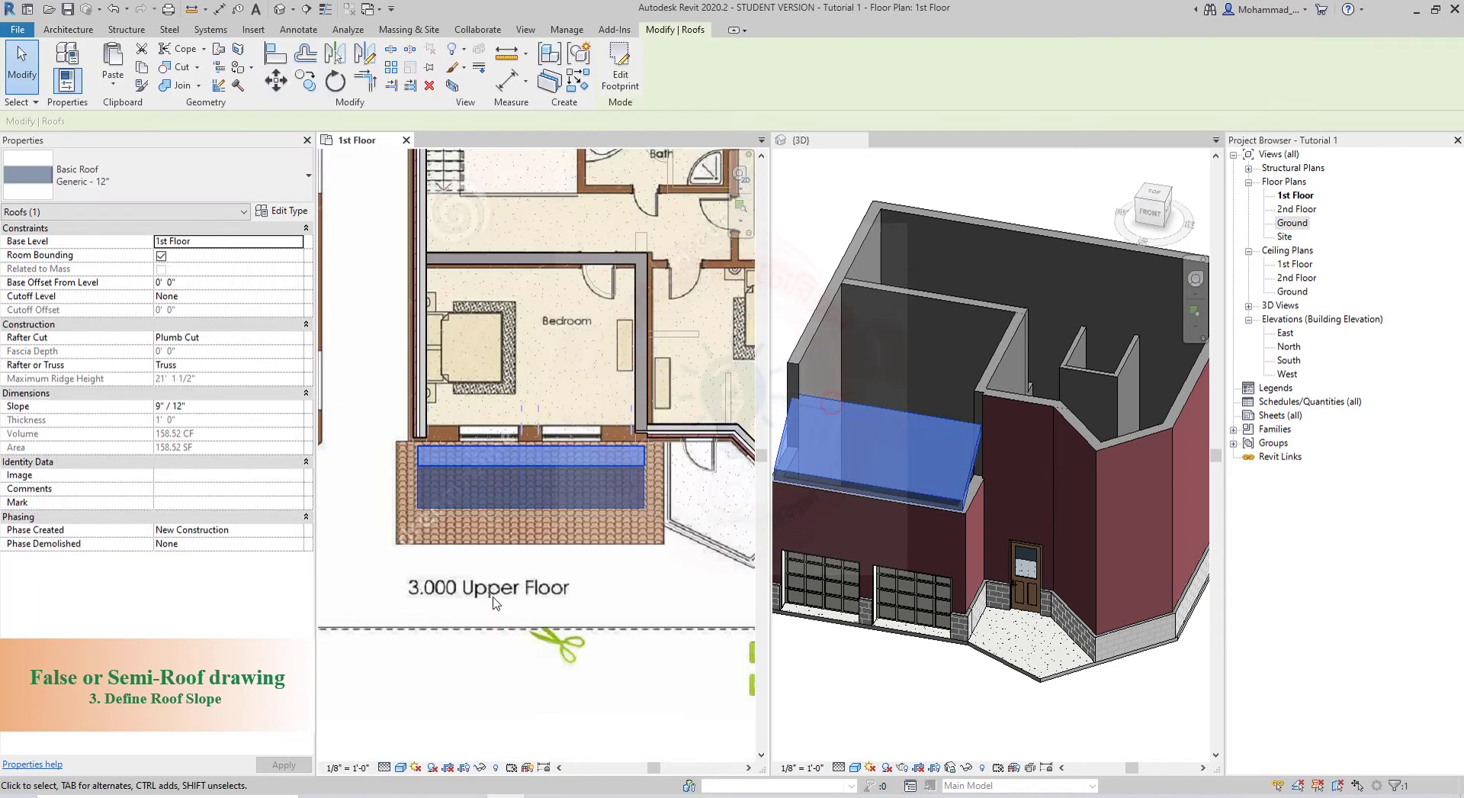
{"action": "left_click", "coordinate": [534, 557]}
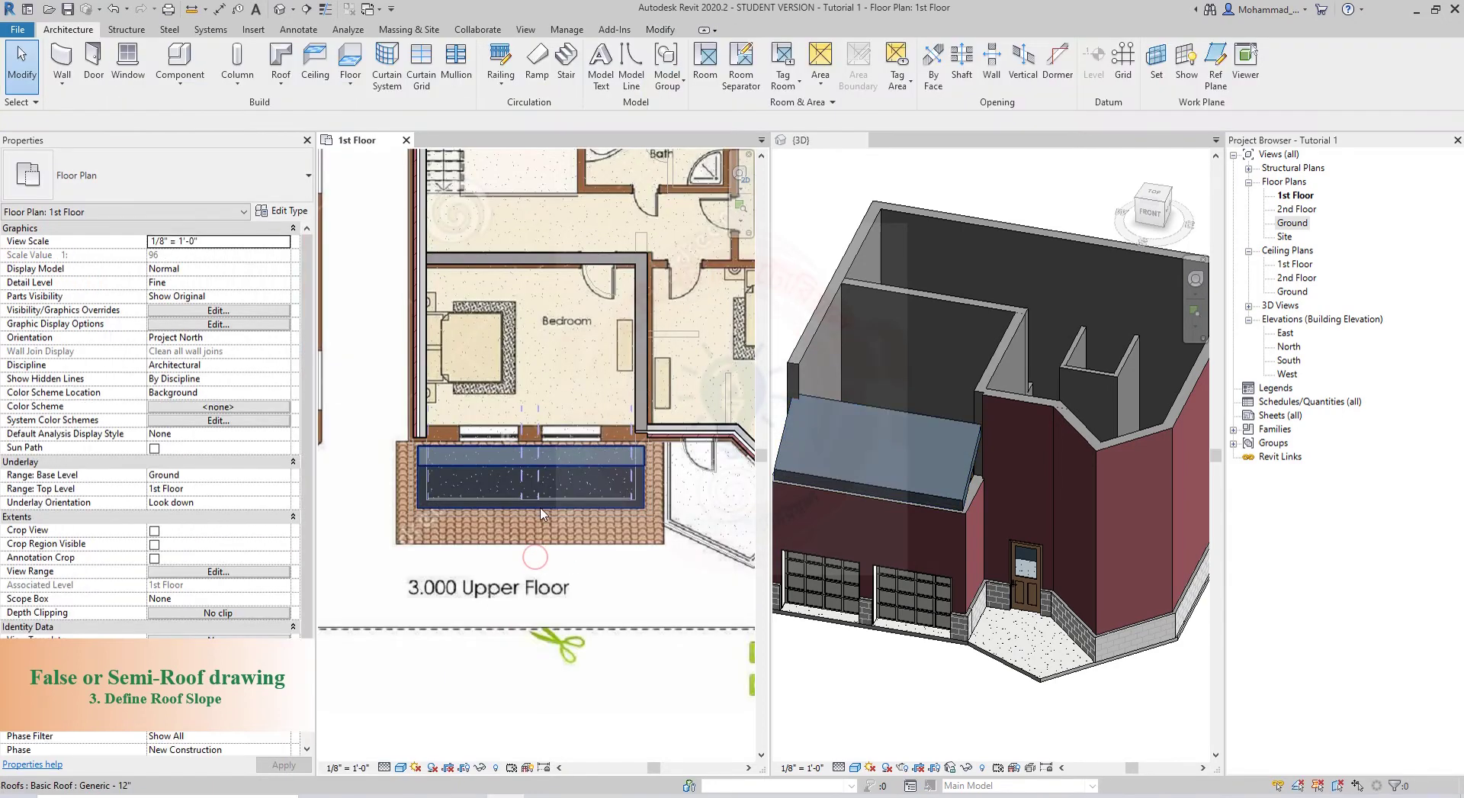
- Edit the roof's footprint and move the left side and front boundary lines out to the underlay's tiled roof edges, the front about 3'
{"action": "left_click", "coordinate": [532, 455]}
{"action": "scroll", "coordinate": [469, 524], "scroll_direction": "up", "scroll_amount": 1}
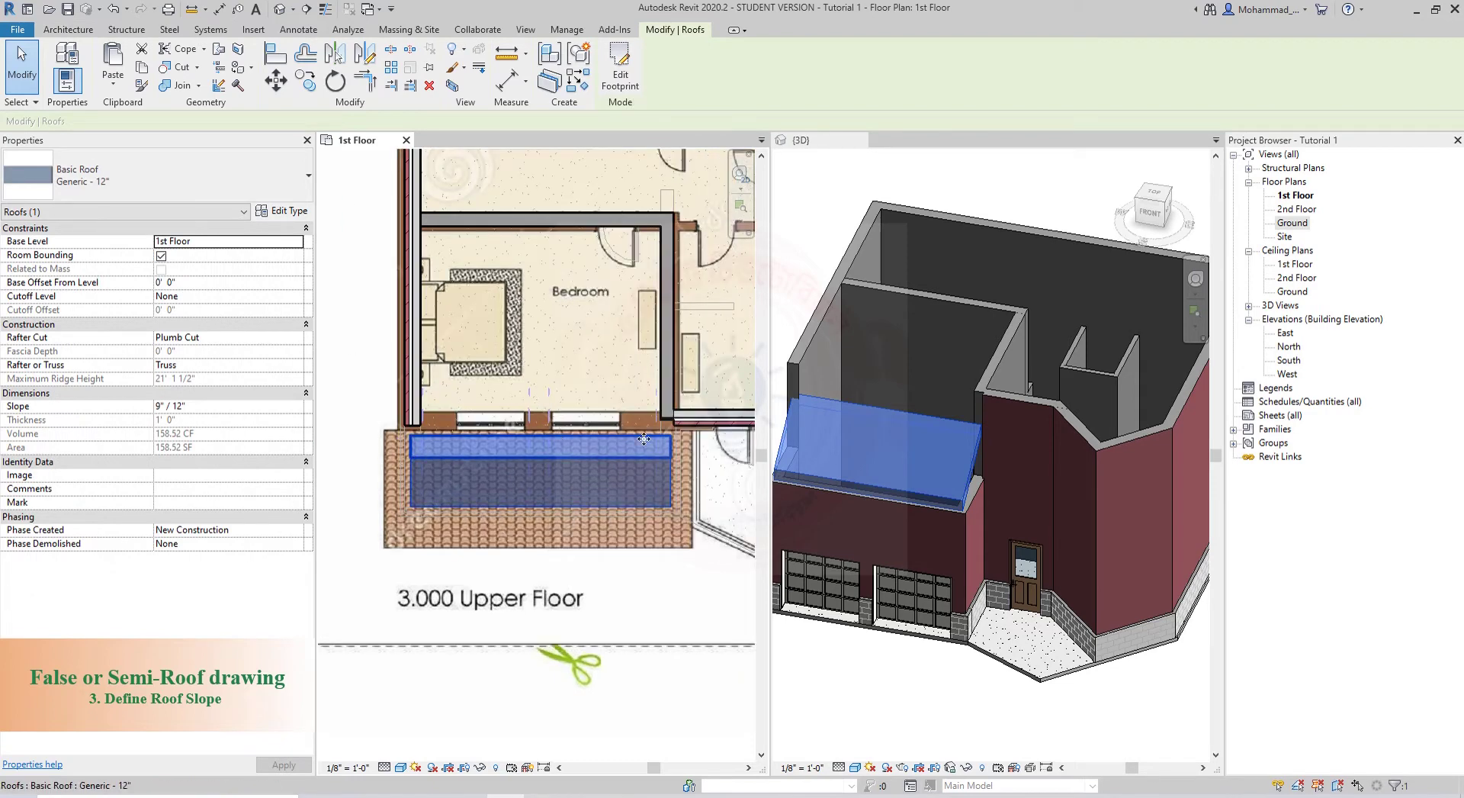
{"action": "double_click", "coordinate": [460, 439]}
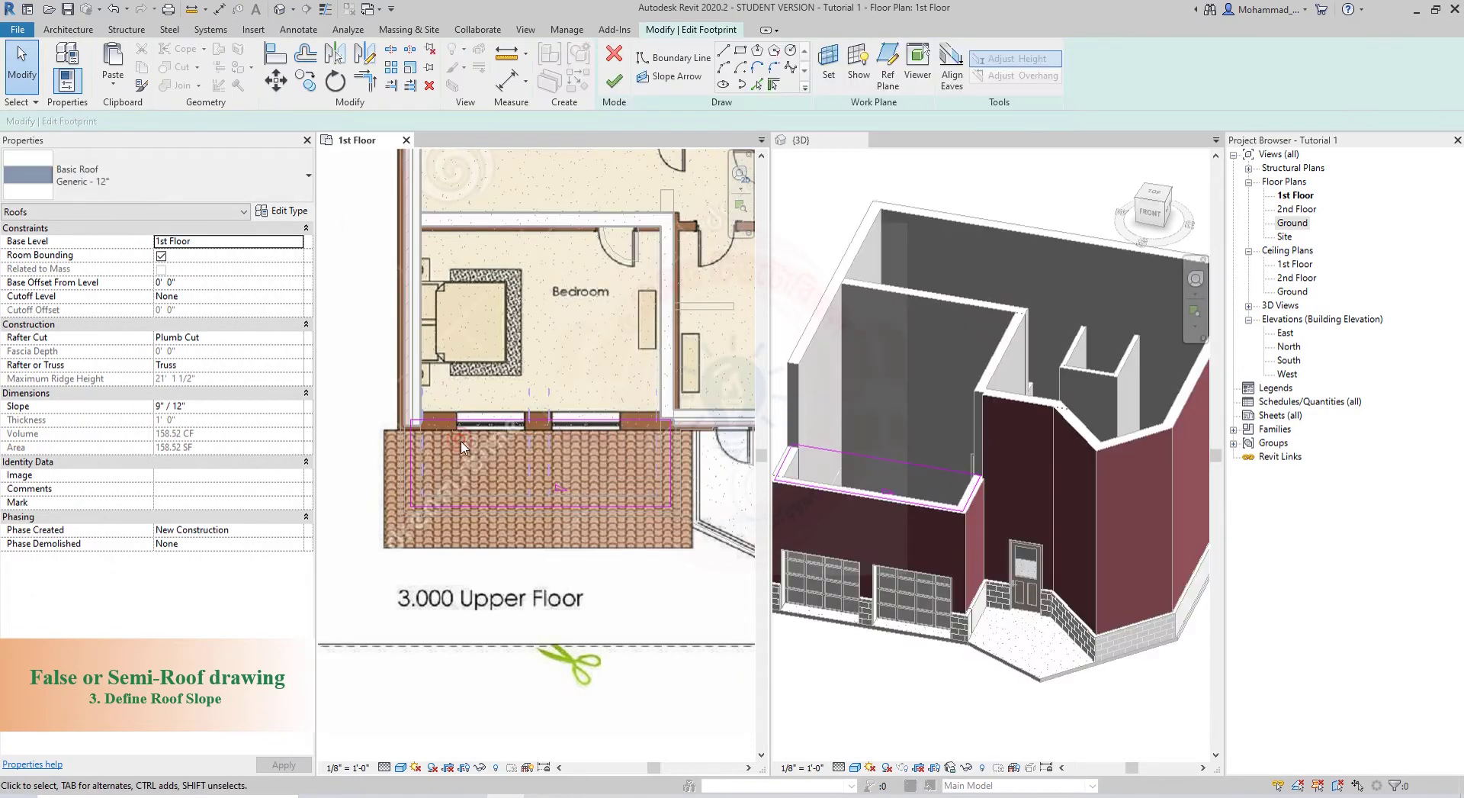
{"action": "left_click", "coordinate": [409, 465]}
{"action": "scroll", "coordinate": [407, 476], "scroll_direction": "up", "scroll_amount": 2}
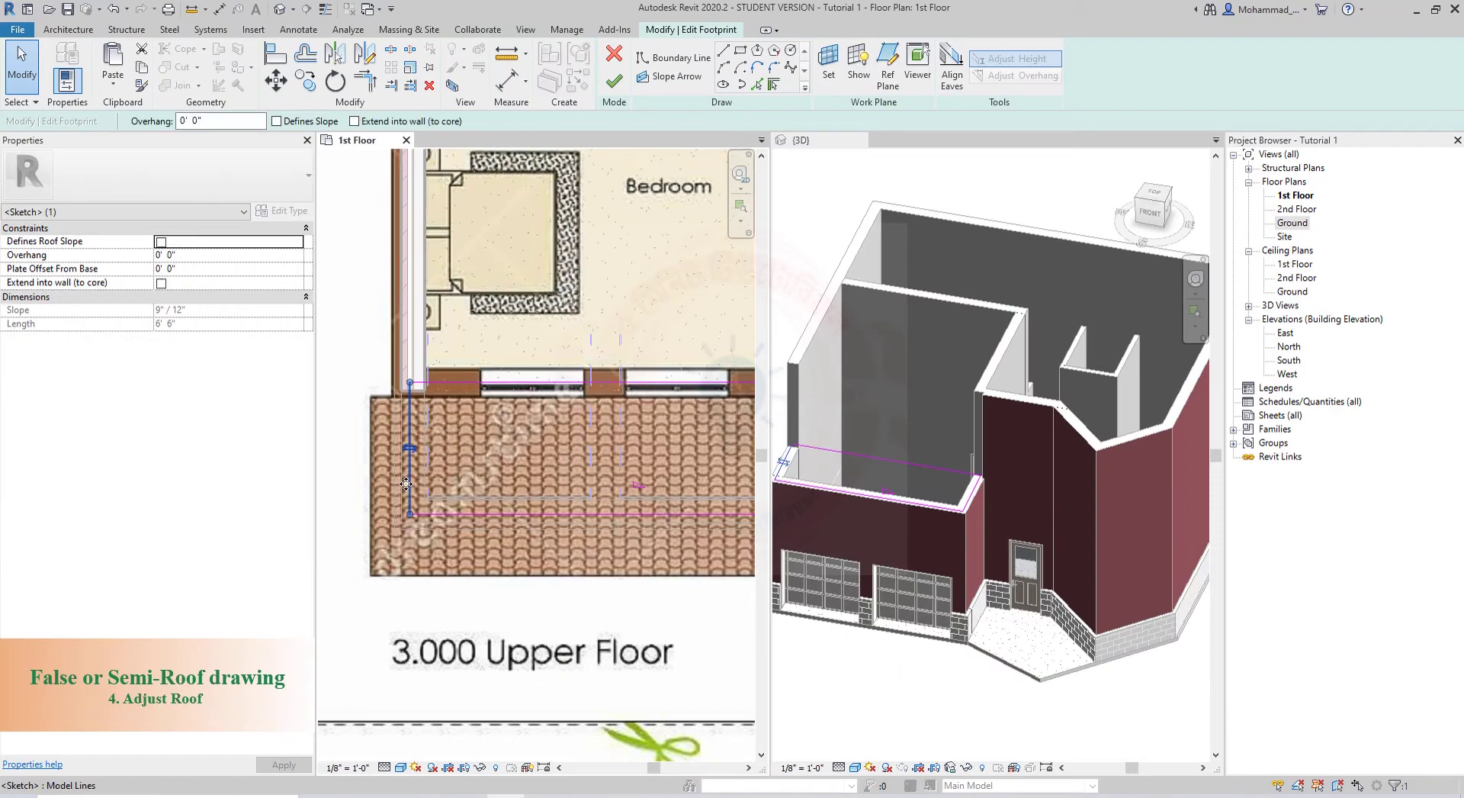
{"action": "left_click_drag", "start_coordinate": [391, 482], "coordinate": [370, 482]}
{"action": "left_click_drag", "start_coordinate": [551, 513], "coordinate": [551, 574]}
- Move the footprint's right side boundary out to the tiled roof edge and finish the sketch without attaching the highlighted walls
{"action": "middle_click_drag", "start_coordinate": [705, 494], "coordinate": [458, 511]}
{"action": "left_click", "coordinate": [558, 492]}
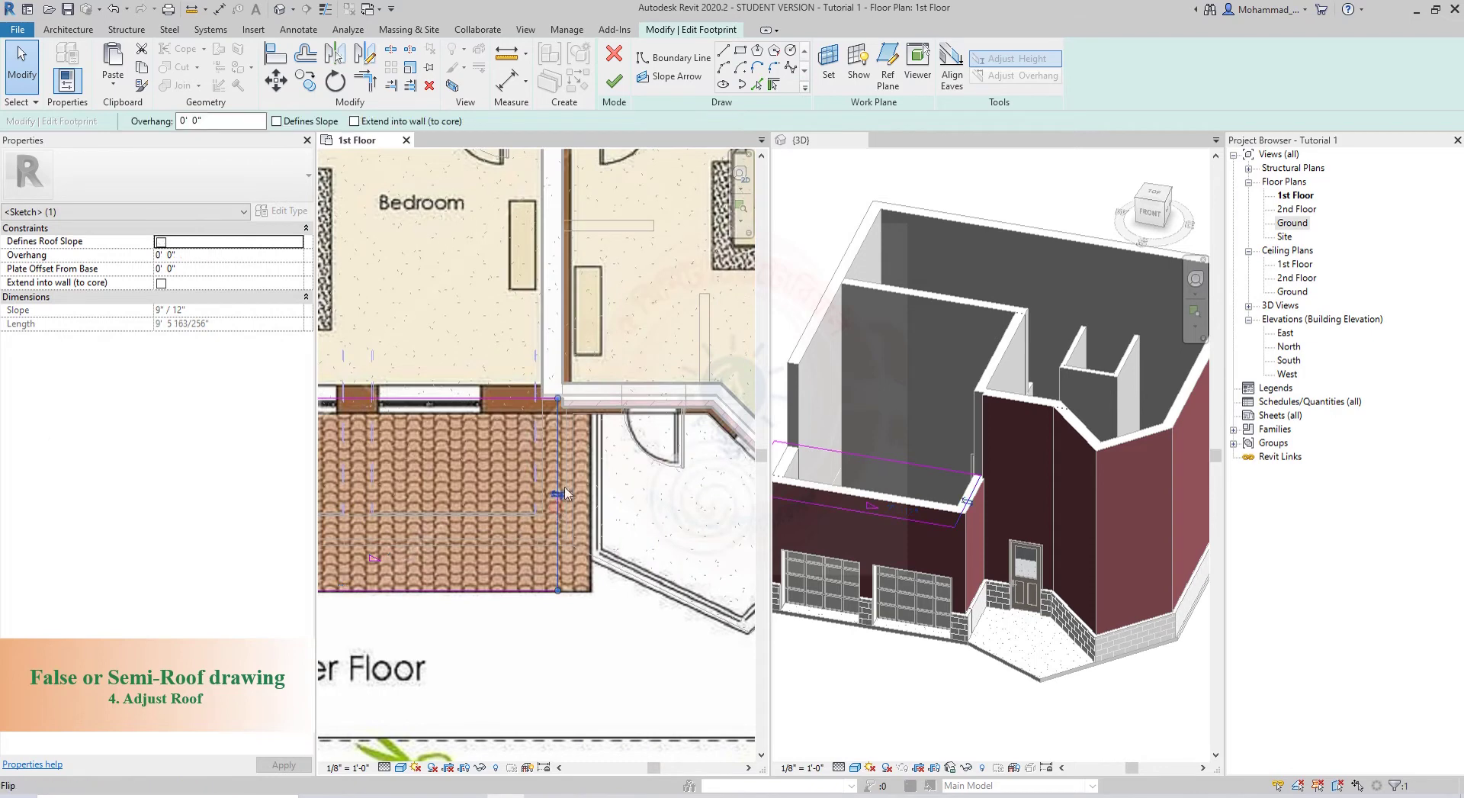
{"action": "left_click_drag", "start_coordinate": [556, 474], "coordinate": [597, 474]}
{"action": "scroll", "coordinate": [551, 622], "scroll_direction": "down", "scroll_amount": 2}
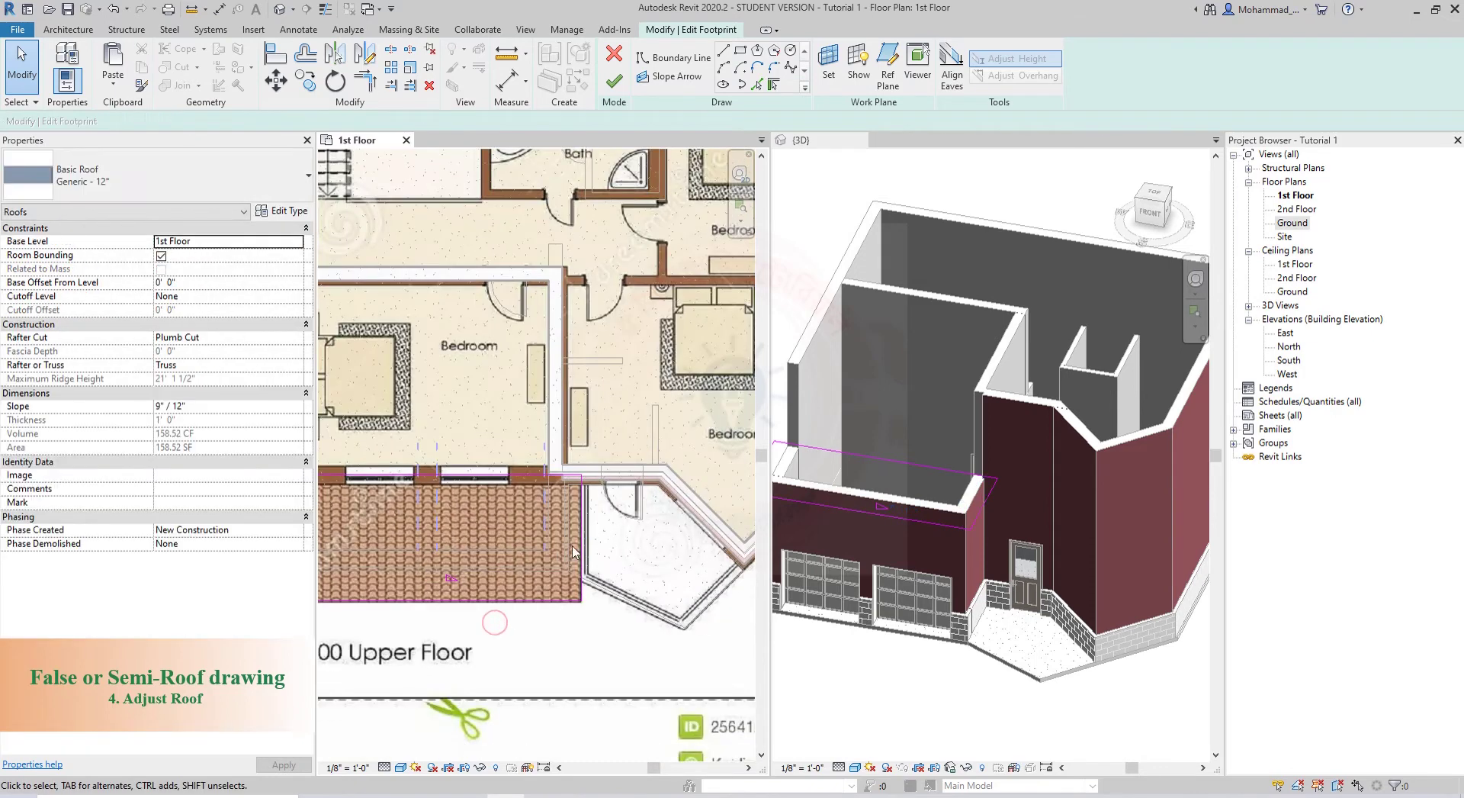
{"action": "scroll", "coordinate": [349, 375], "scroll_direction": "down", "scroll_amount": 1}
{"action": "middle_click_drag", "start_coordinate": [349, 375], "coordinate": [496, 369]}
{"action": "left_click", "coordinate": [522, 565]}
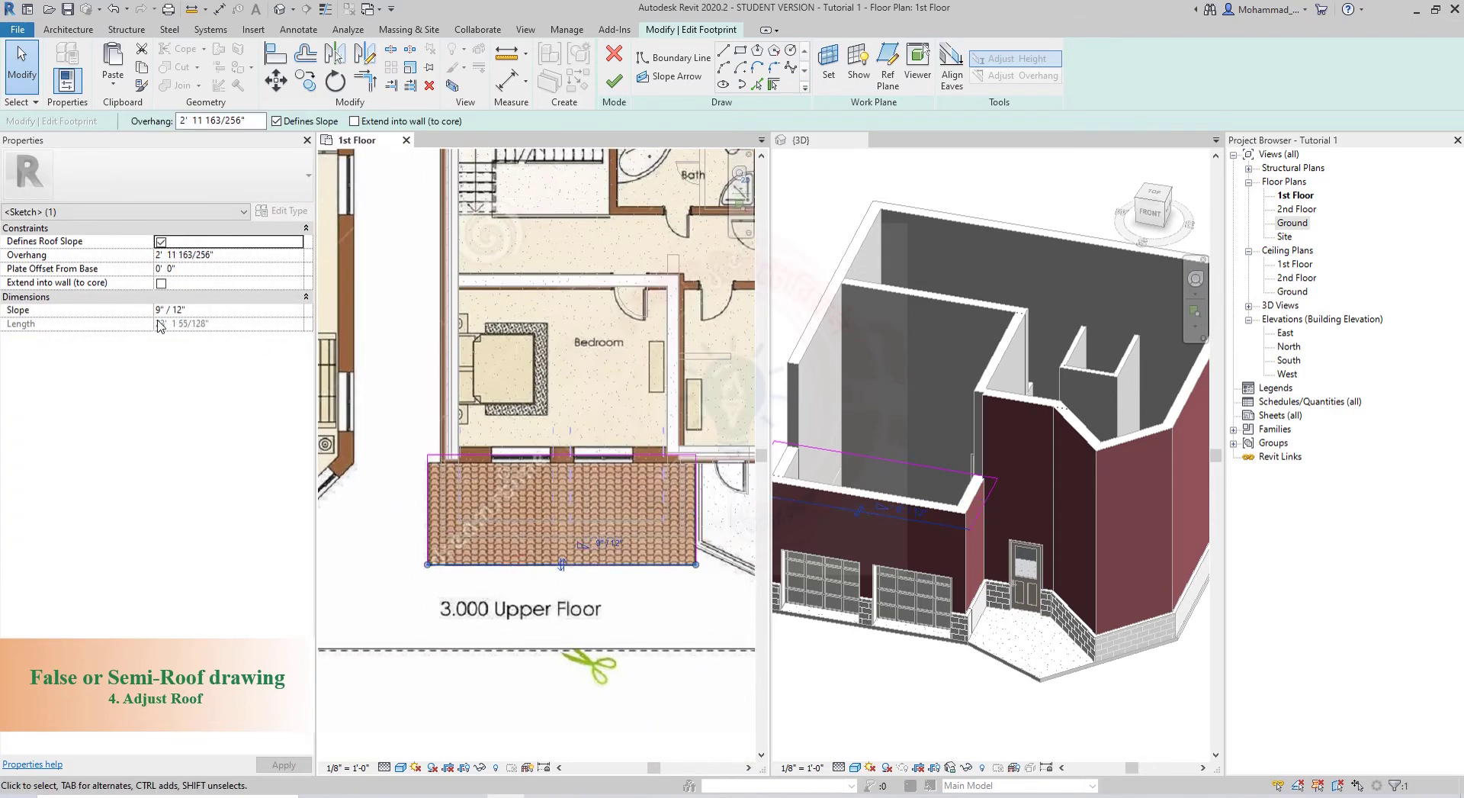
{"action": "left_click", "coordinate": [616, 89]}
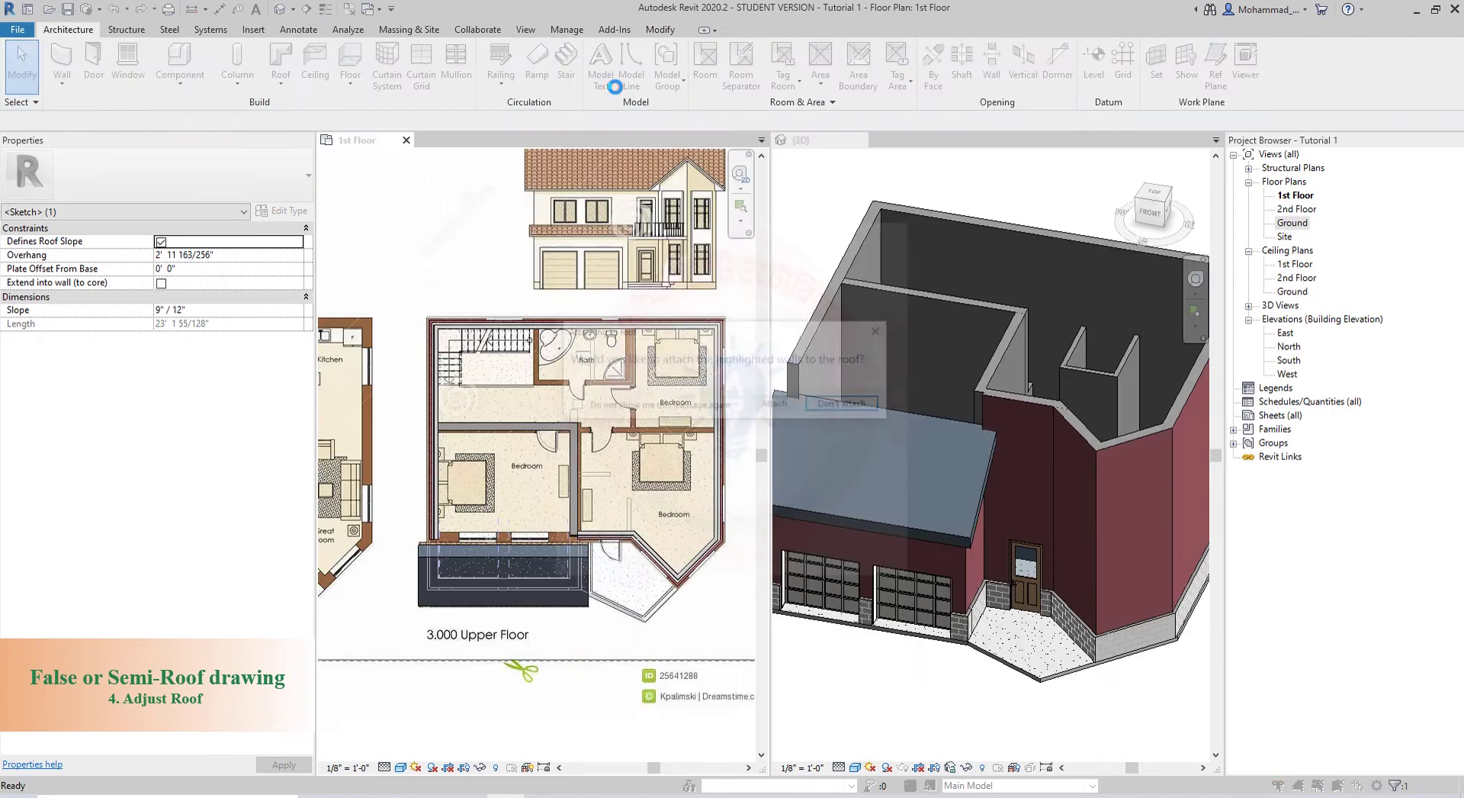
{"action": "left_click", "coordinate": [848, 410]}
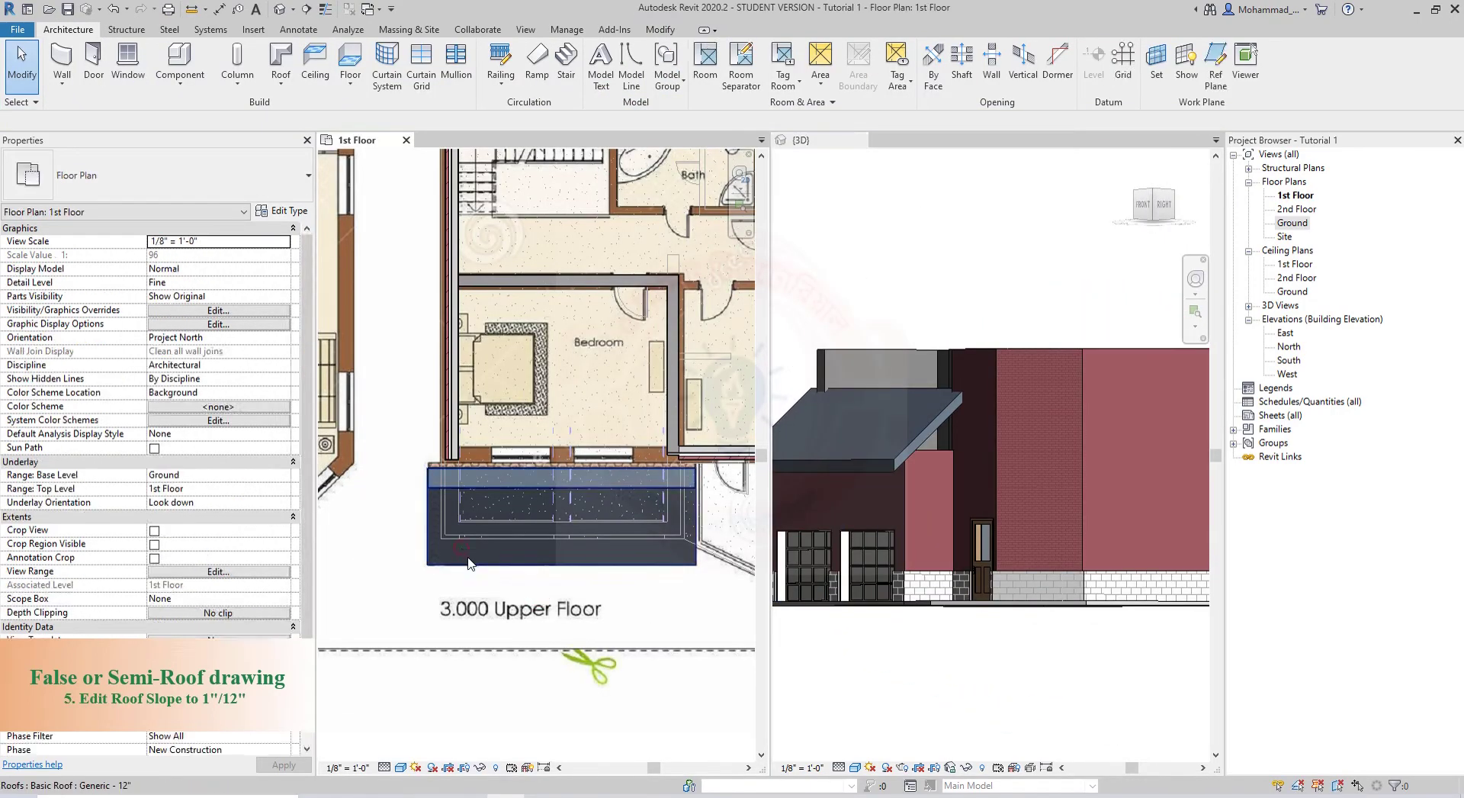
- Set the semi-roof's slope to 1" / 12"
{"action": "left_click", "coordinate": [469, 564]}
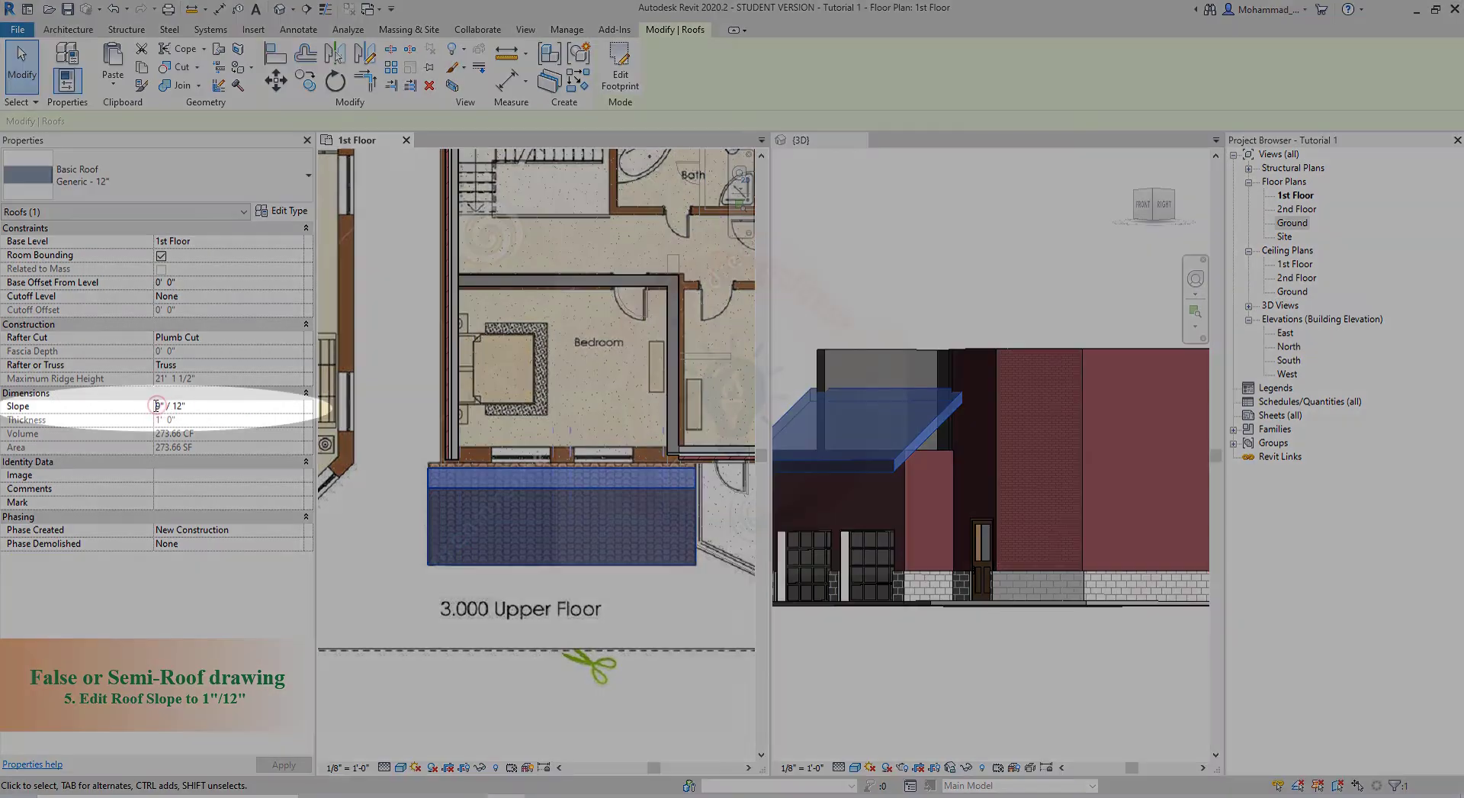
{"action": "left_click", "coordinate": [284, 764]}
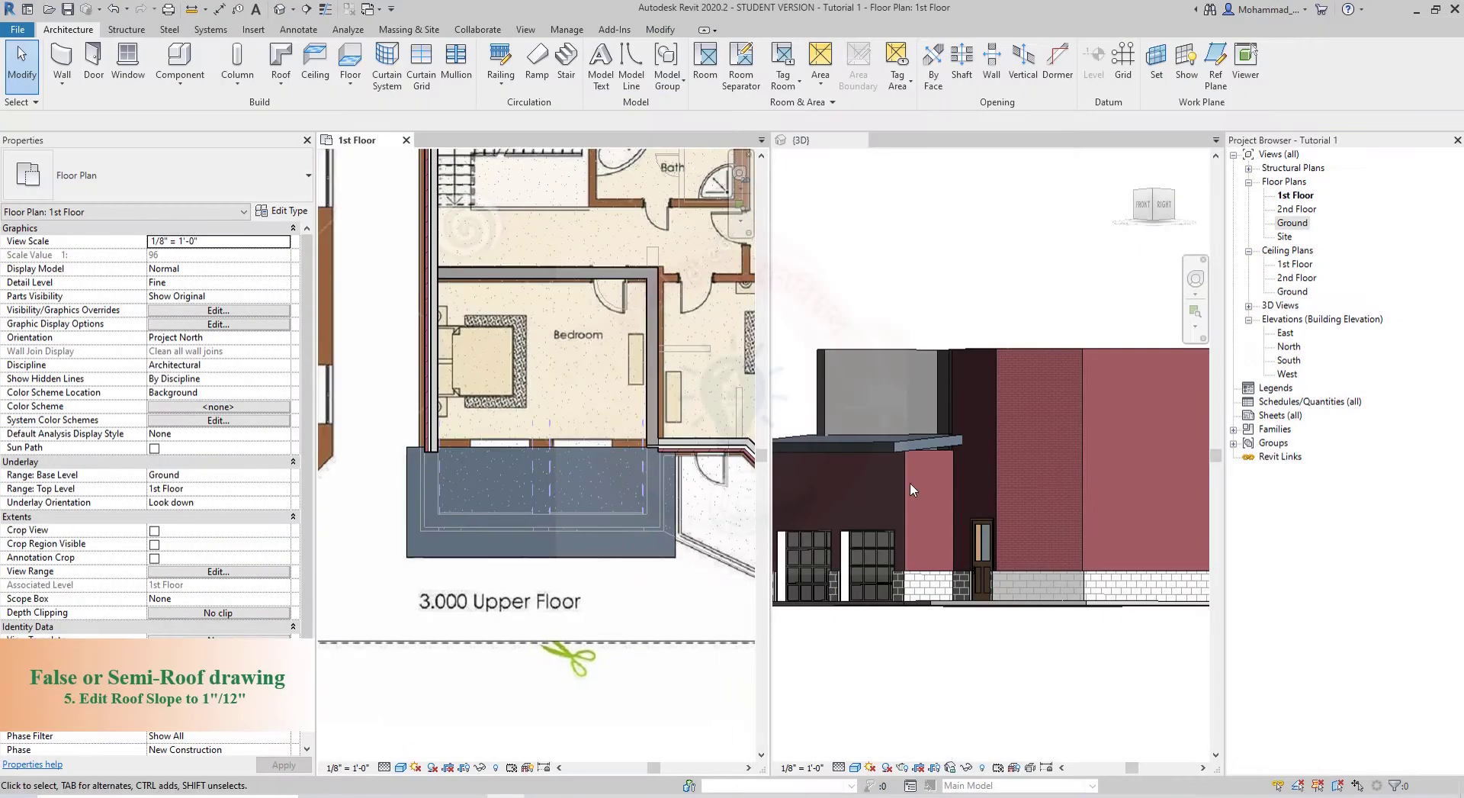
{"action": "scroll", "coordinate": [911, 455], "scroll_direction": "up", "scroll_amount": 3}
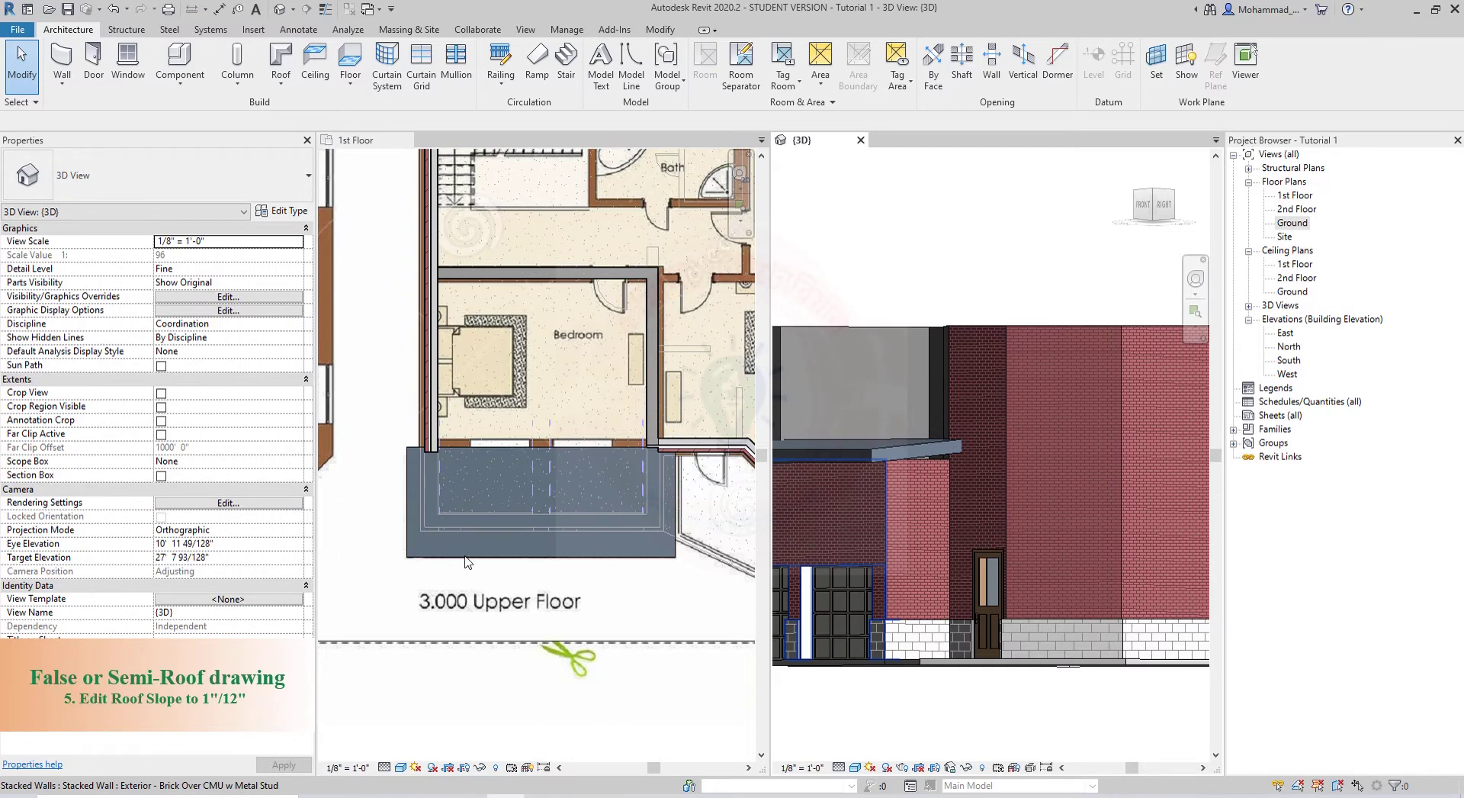
- Change the semi-roof's type to Basic Roof Generic - 9"
{"action": "left_click", "coordinate": [467, 562]}
{"action": "left_click", "coordinate": [468, 550]}
{"action": "left_click", "coordinate": [222, 186]}
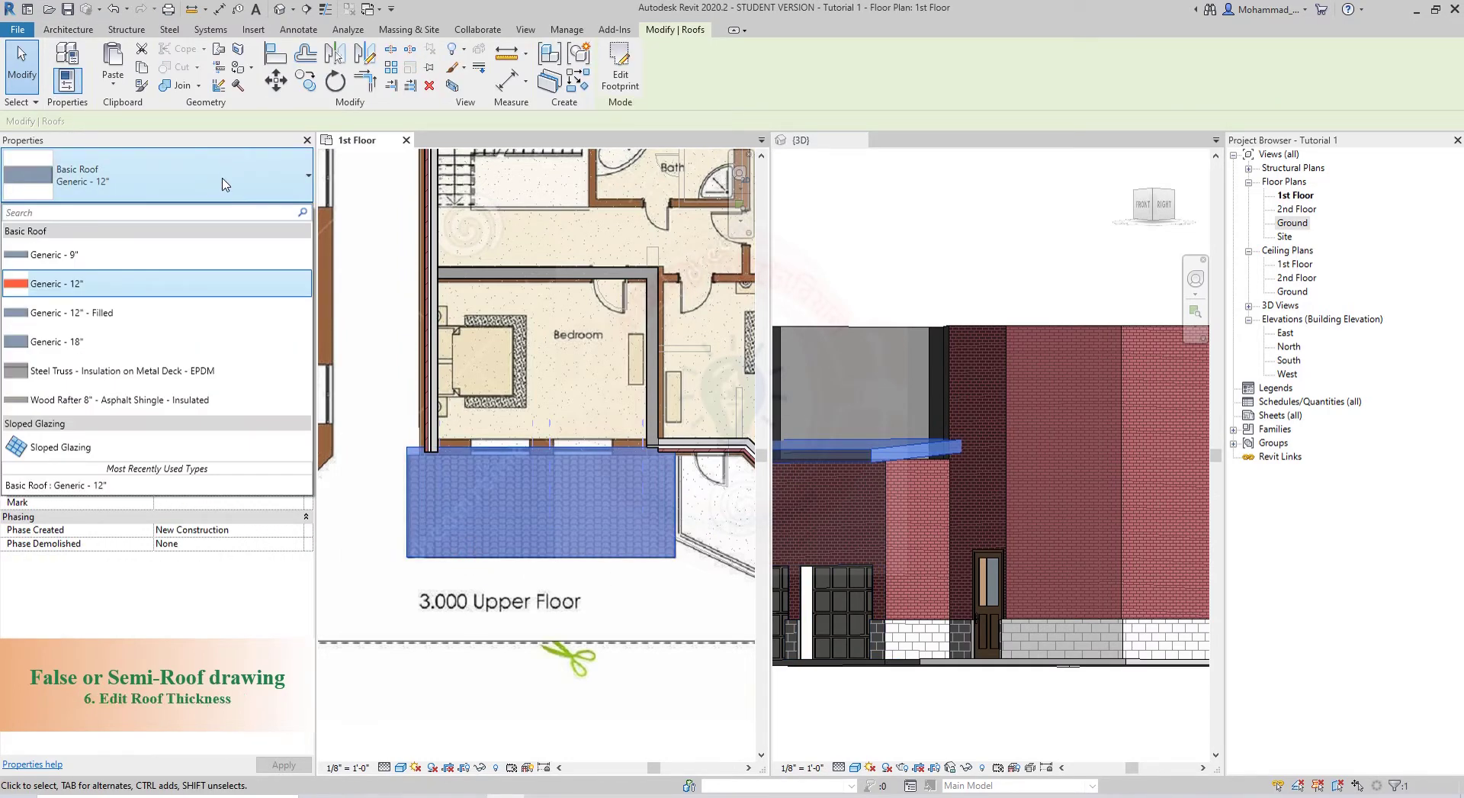
{"action": "left_click", "coordinate": [98, 262]}
{"action": "scroll", "coordinate": [863, 460], "scroll_direction": "up", "scroll_amount": 2}
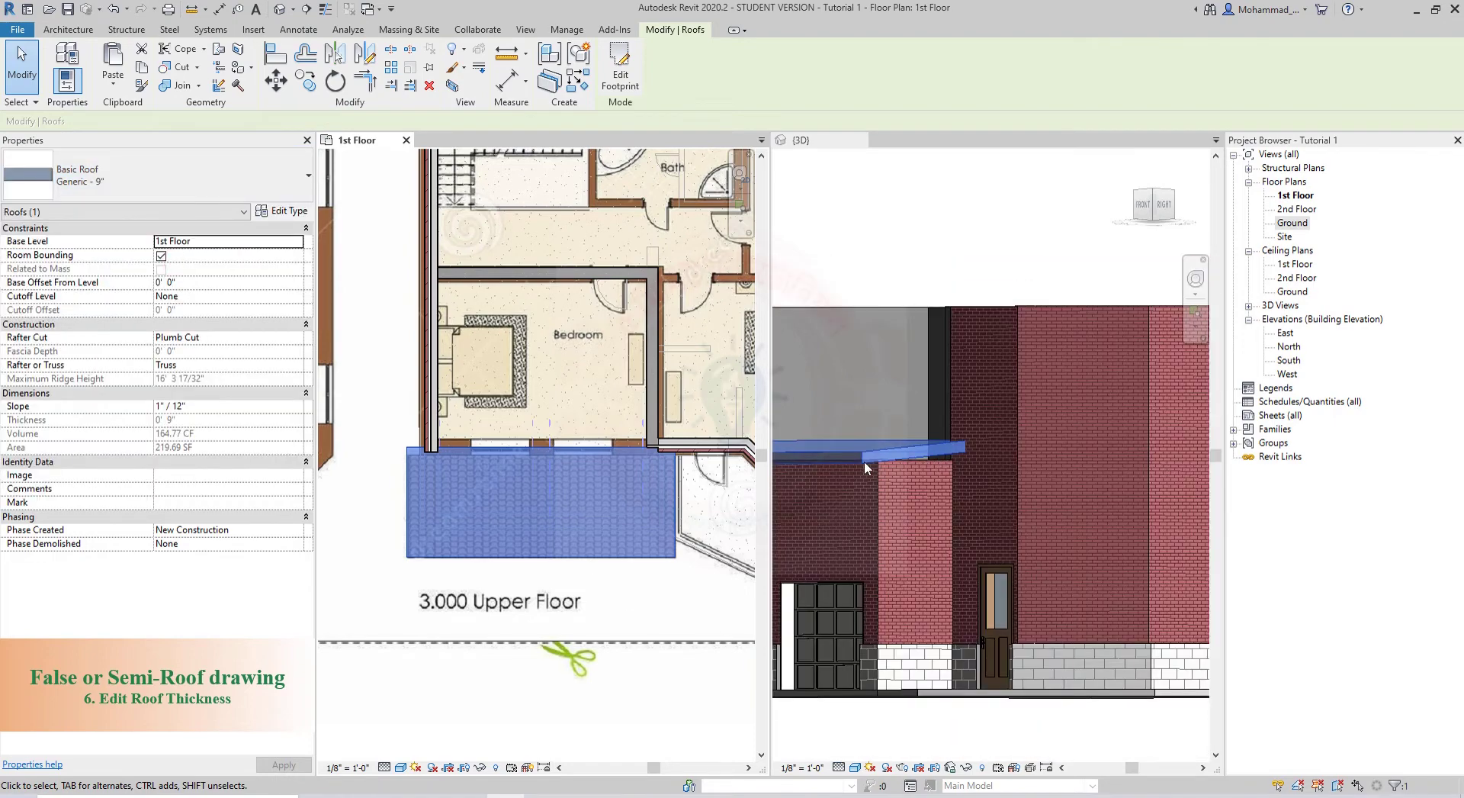
- Duplicate the semi-roof's type as Generic - 4", set its structure layer thickness to 4" and apply it
{"action": "left_click", "coordinate": [280, 210]}
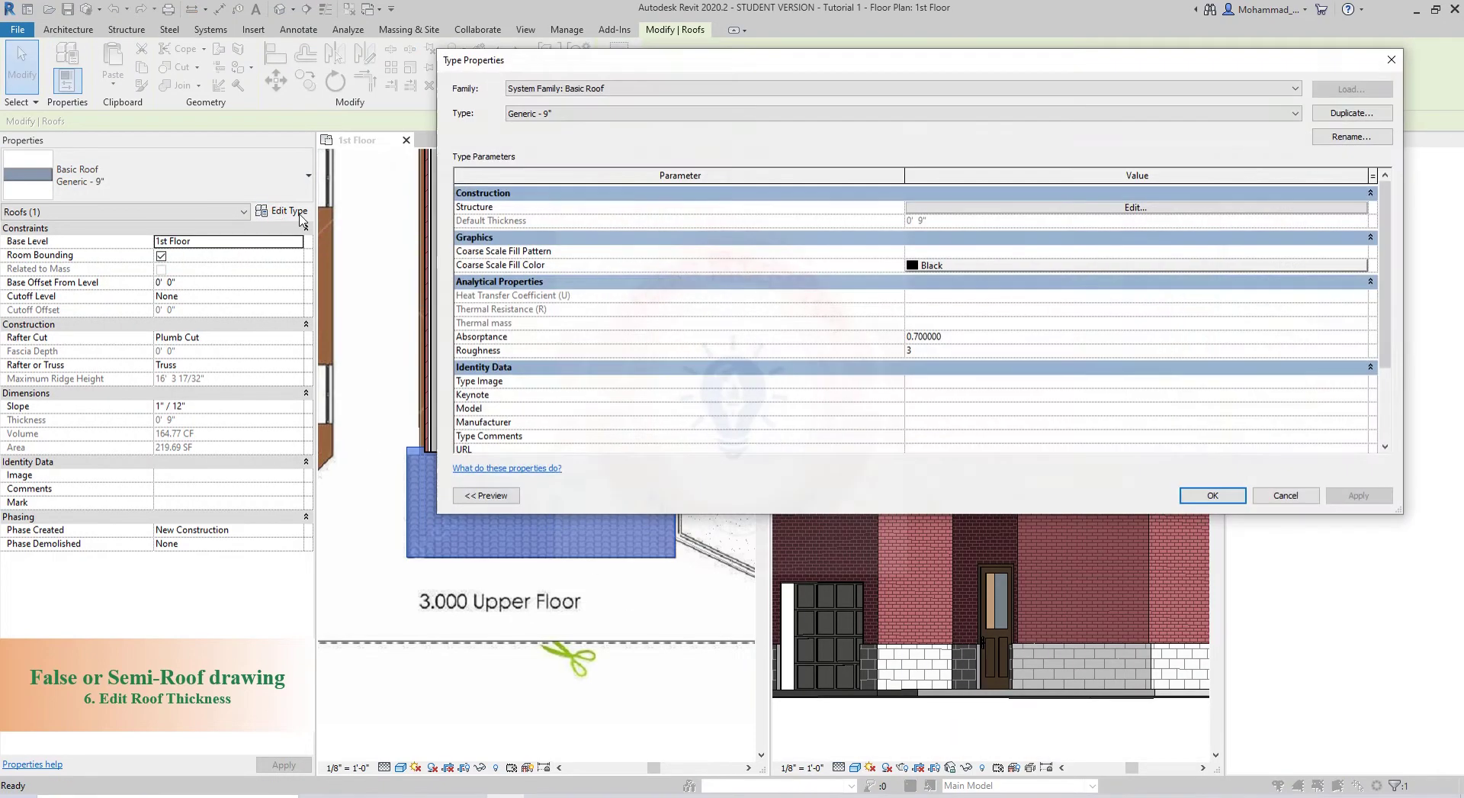
{"action": "left_click", "coordinate": [1101, 115]}
{"action": "left_click", "coordinate": [1351, 113]}
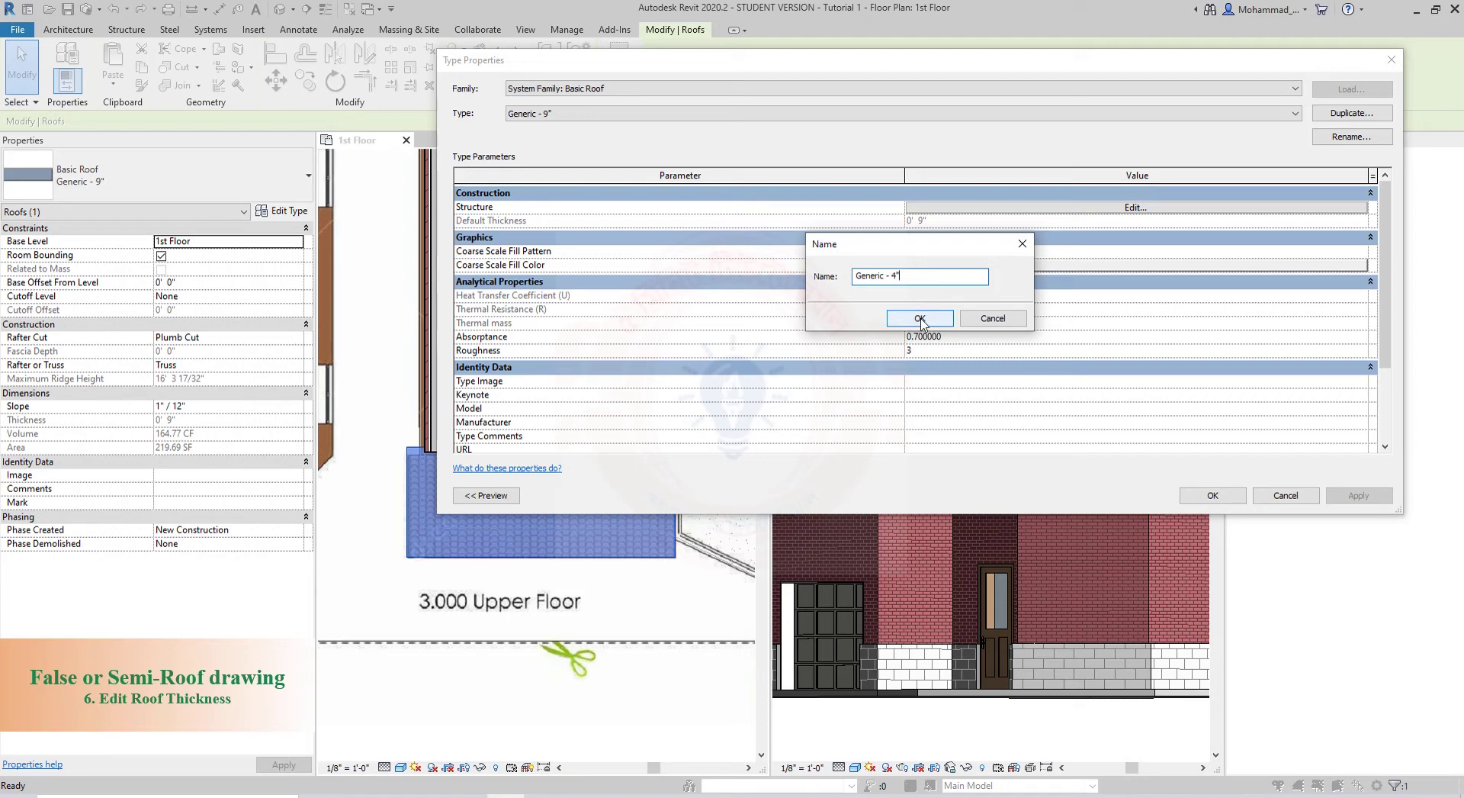
{"action": "left_click", "coordinate": [919, 319]}
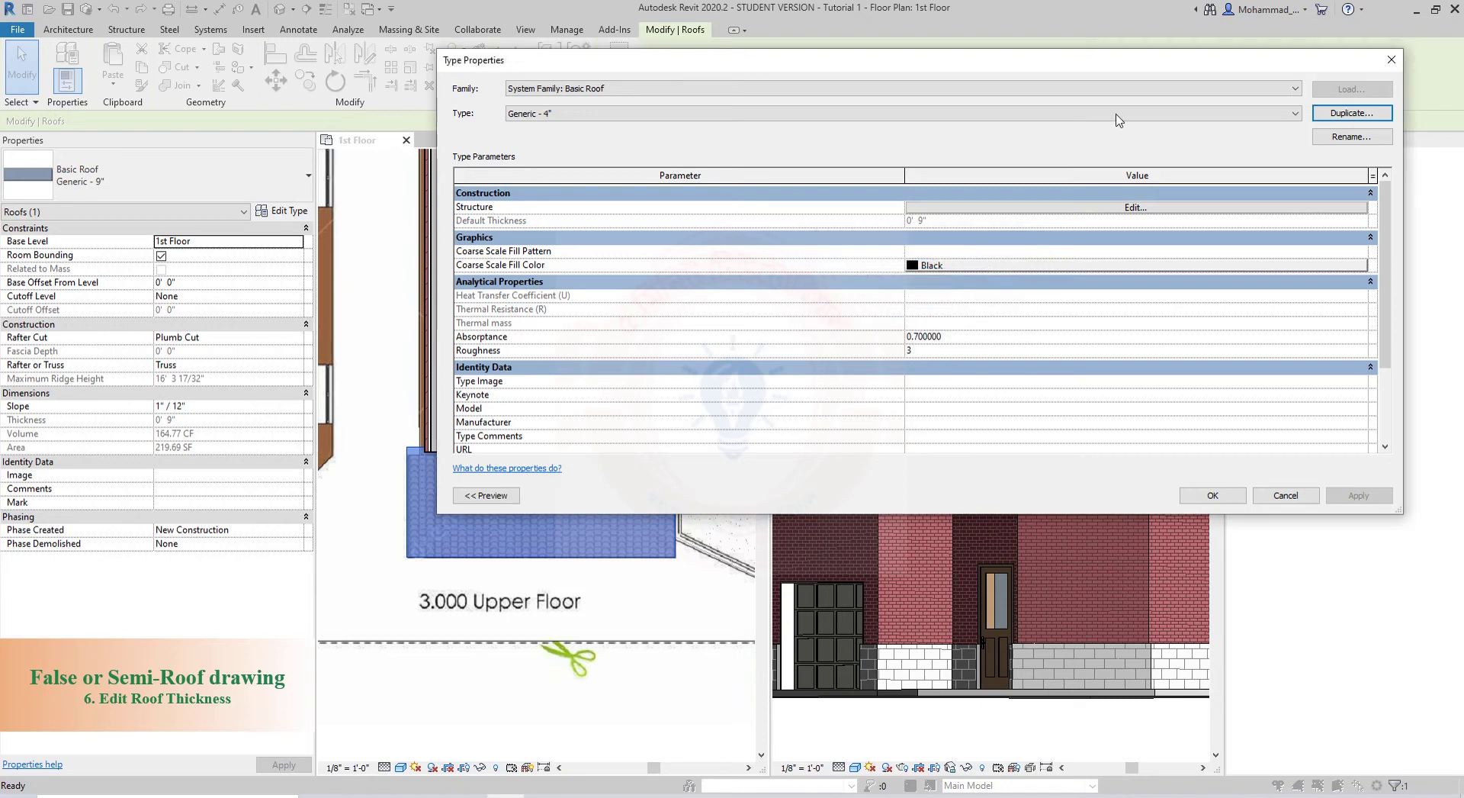
{"action": "left_click", "coordinate": [980, 208]}
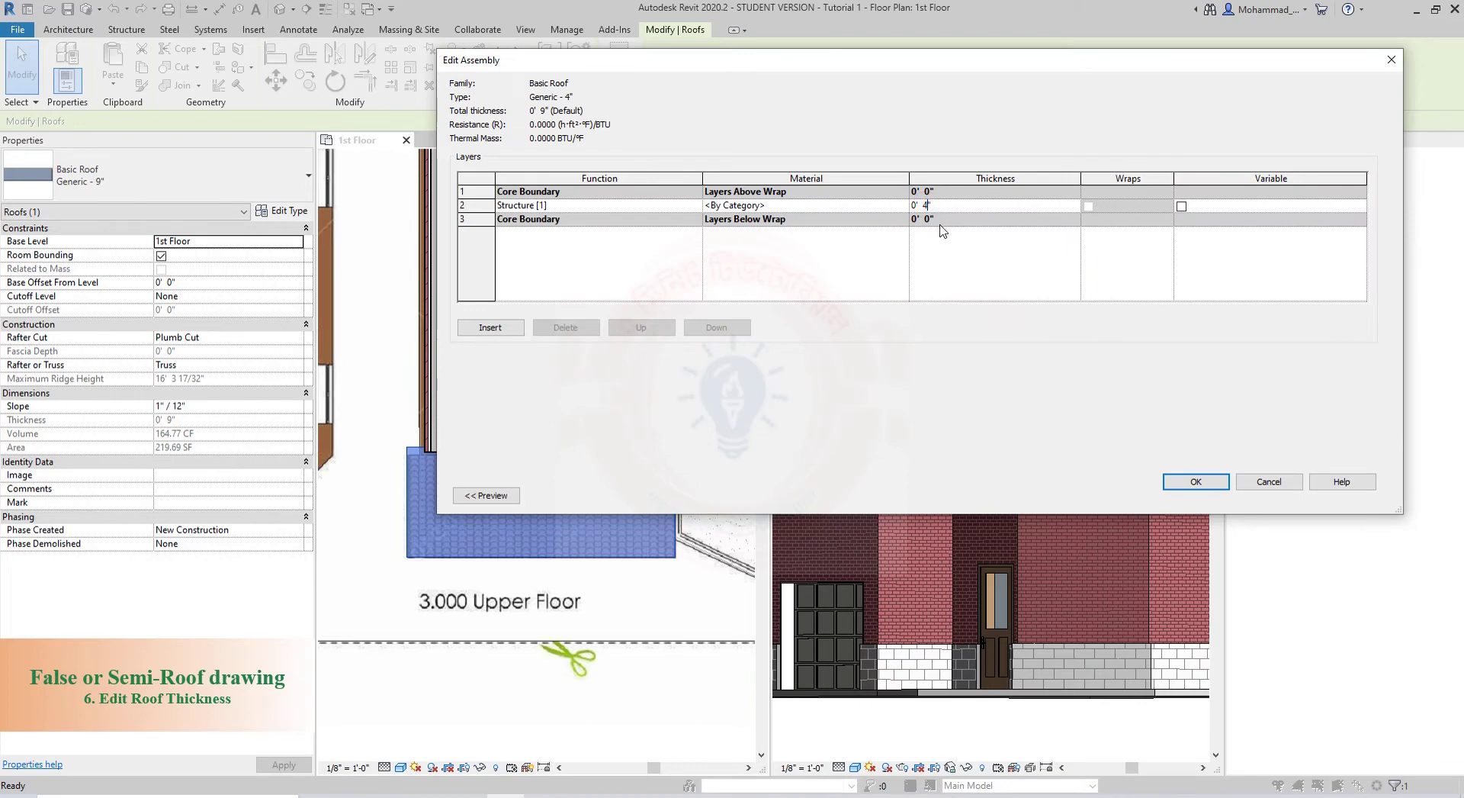
{"action": "left_click", "coordinate": [1187, 483]}
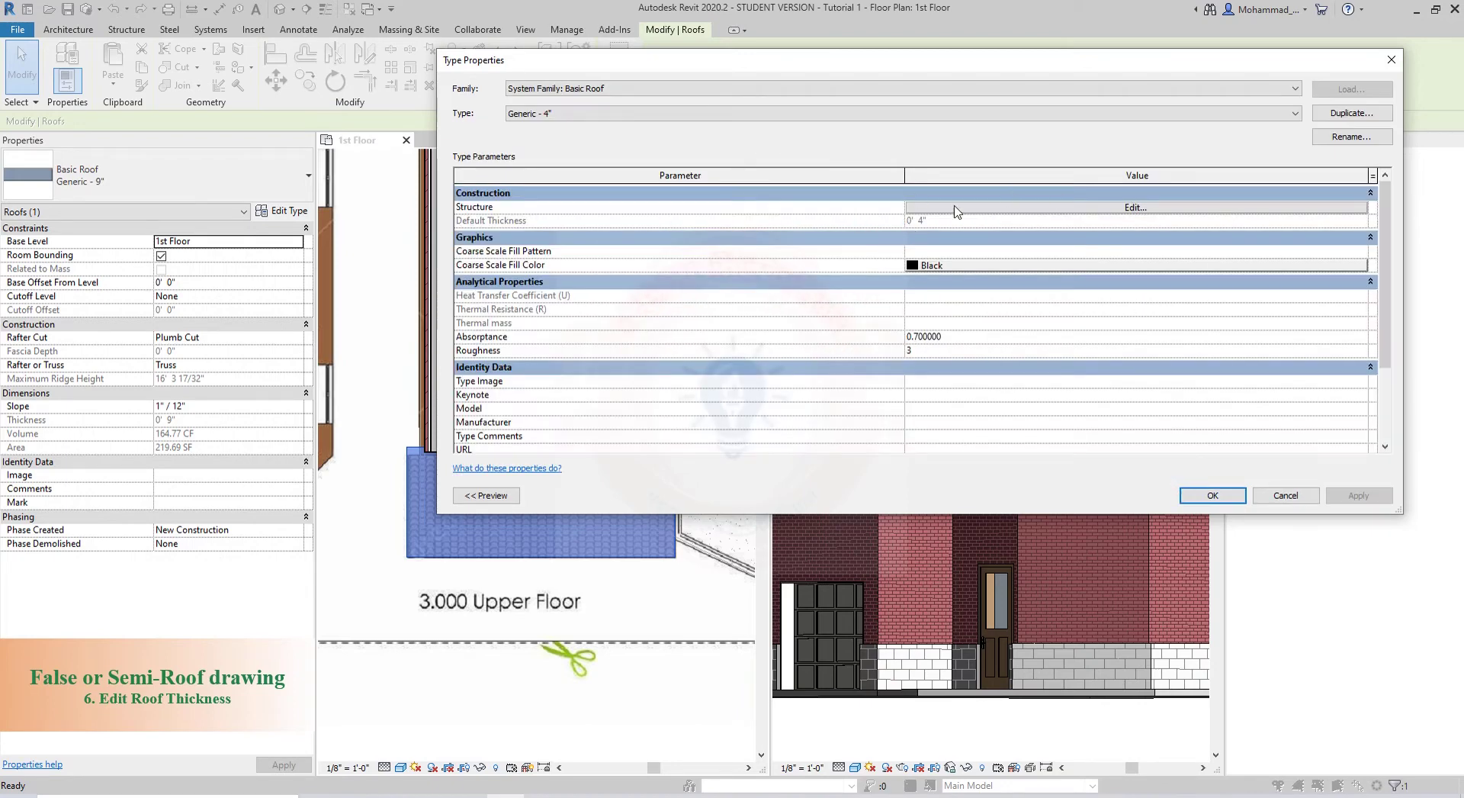
{"action": "left_click", "coordinate": [1222, 497]}
- Examine the thinner semi-roof and the side walls beneath it in 3D from several angles
{"action": "middle_click_drag", "start_coordinate": [865, 242], "coordinate": [935, 469], "text": "shift"}
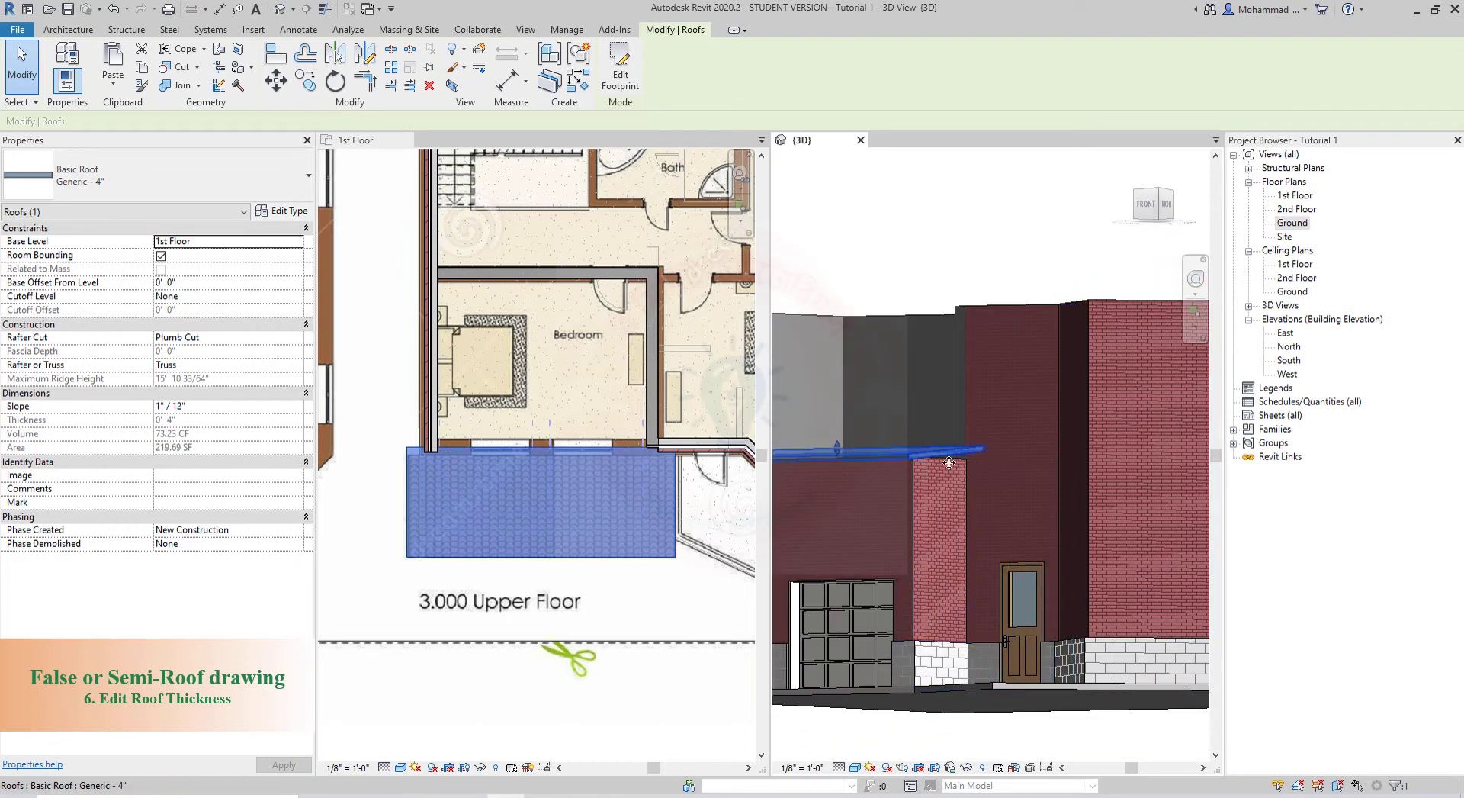
{"action": "left_click", "coordinate": [677, 598]}
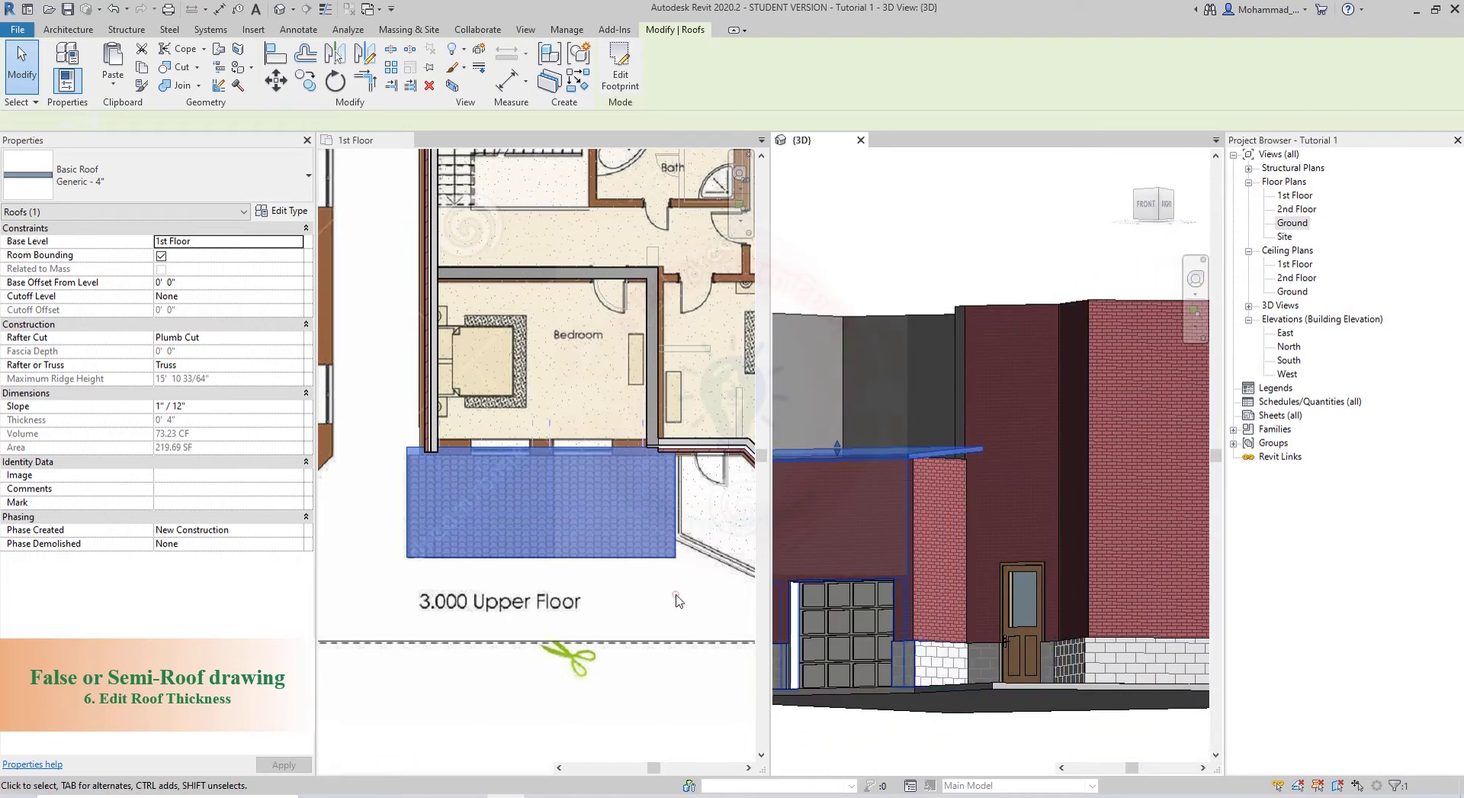
{"action": "middle_click_drag", "start_coordinate": [534, 595], "coordinate": [547, 595]}
{"action": "left_click", "coordinate": [1055, 565]}
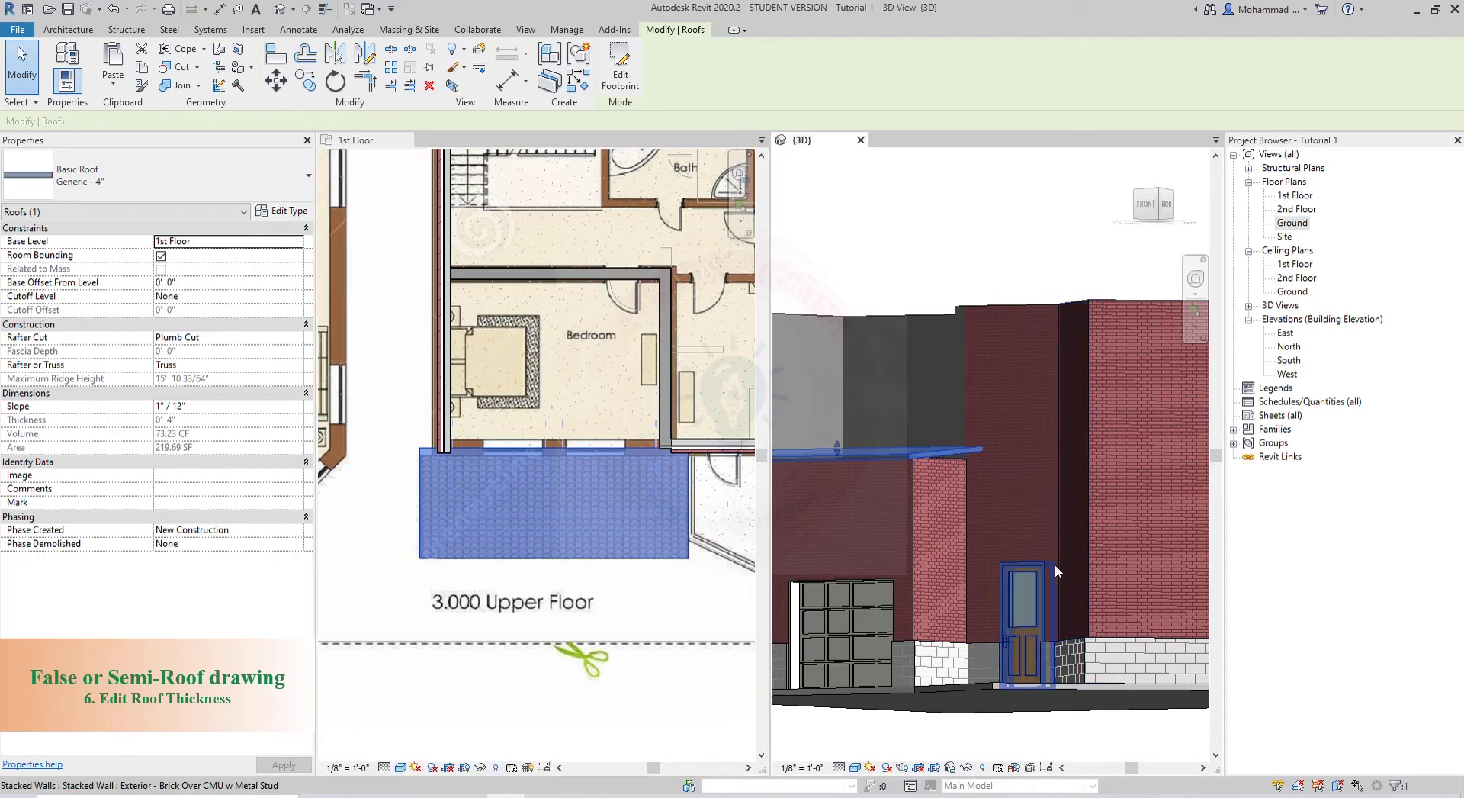
{"action": "scroll", "coordinate": [1054, 564], "scroll_direction": "down", "scroll_amount": 3}
{"action": "middle_click_drag", "start_coordinate": [1067, 610], "coordinate": [1190, 671], "text": "shift"}
{"action": "scroll", "coordinate": [911, 564], "scroll_direction": "up", "scroll_amount": 4}
{"action": "middle_click_drag", "start_coordinate": [911, 564], "coordinate": [955, 491], "text": "shift"}
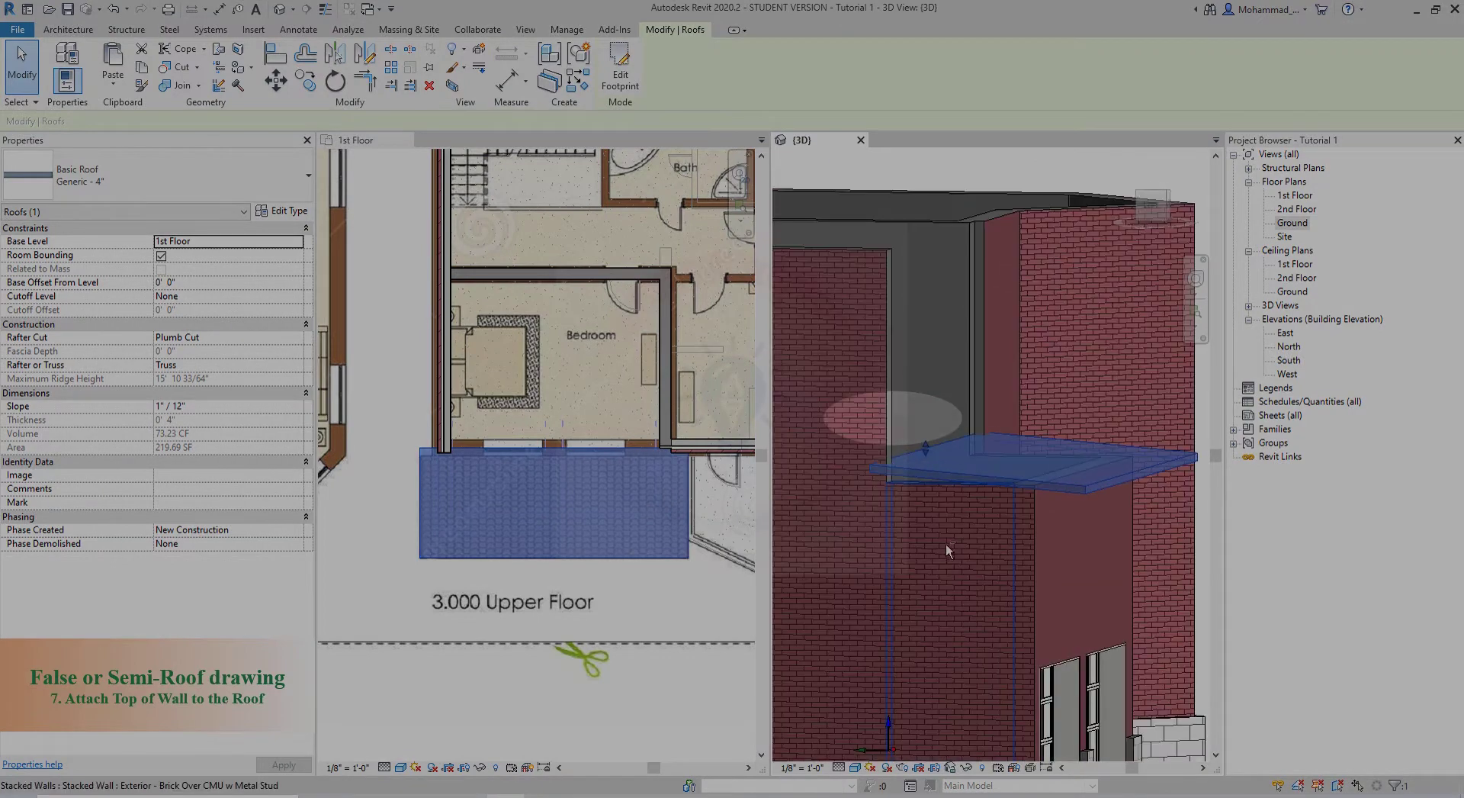
- Attach the tops of the two lowered side walls beneath the semi-roof to the roof
{"action": "middle_click_drag", "start_coordinate": [945, 544], "coordinate": [903, 404]}
{"action": "left_click", "coordinate": [1100, 717]}
{"action": "left_click", "coordinate": [868, 356]}
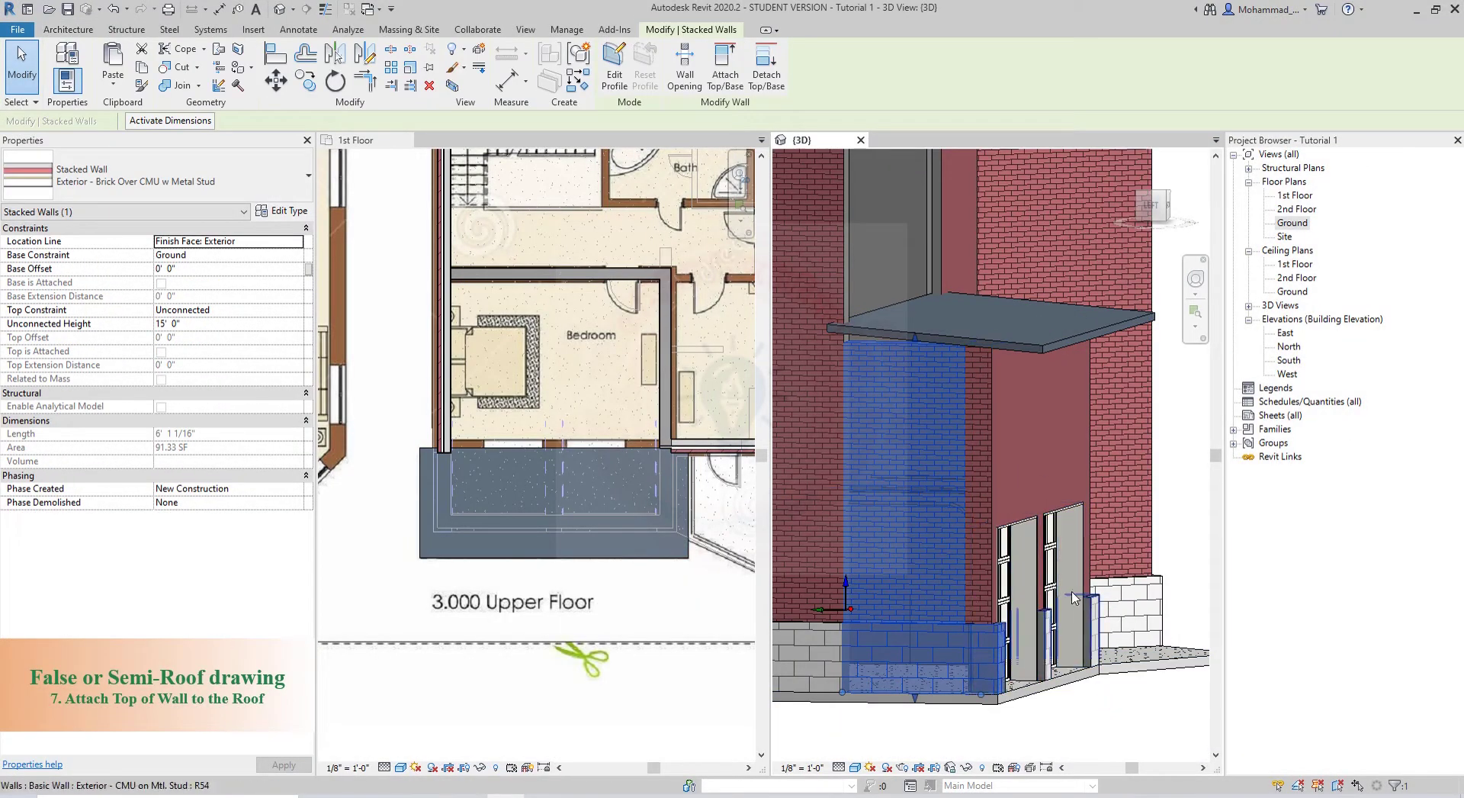
{"action": "middle_click_drag", "start_coordinate": [968, 599], "coordinate": [730, 652], "text": "shift"}
{"action": "scroll", "coordinate": [928, 386], "scroll_direction": "up", "scroll_amount": 2}
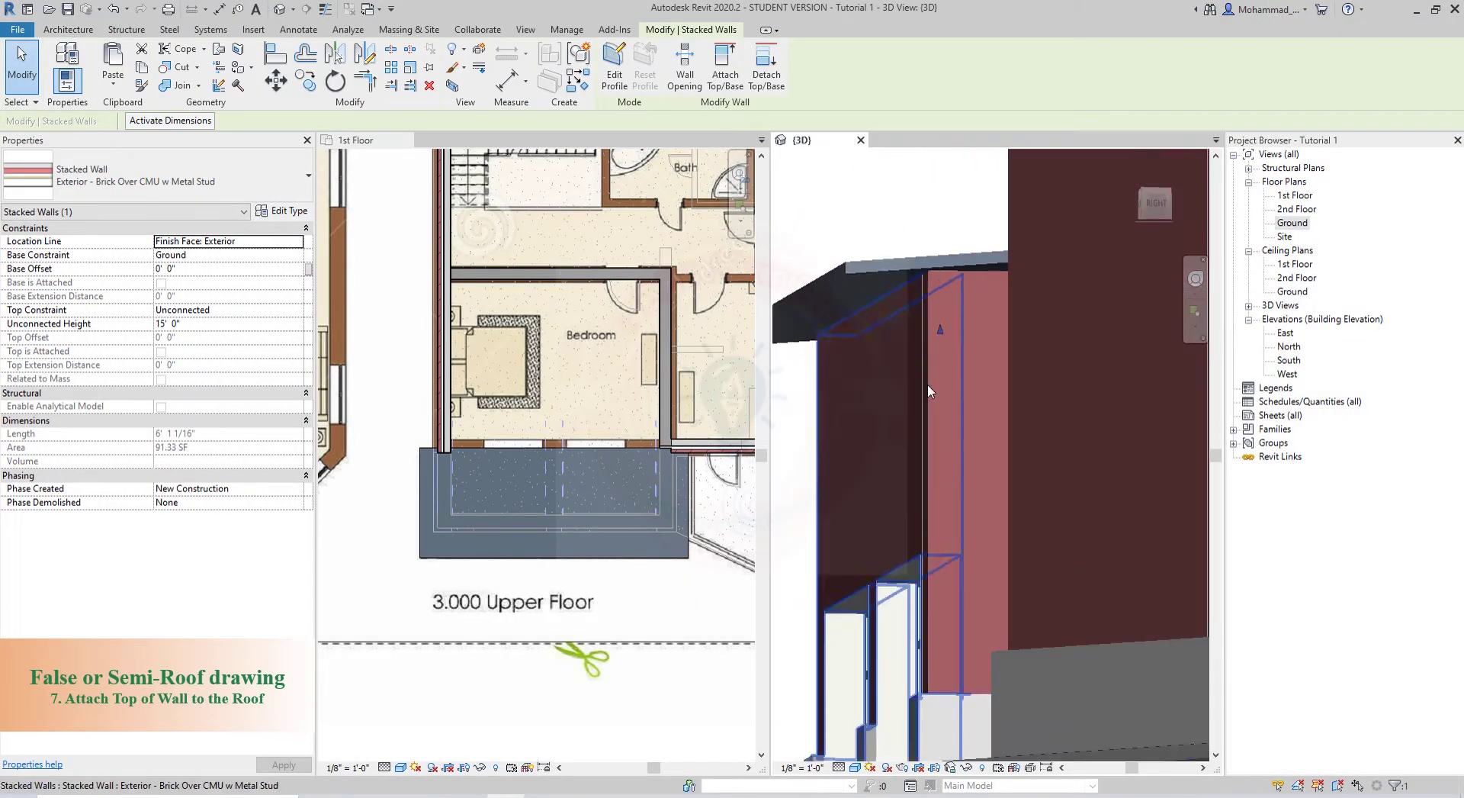
{"action": "middle_click_drag", "start_coordinate": [928, 385], "coordinate": [893, 480], "text": "shift"}
{"action": "left_click", "coordinate": [1029, 363], "text": "ctrl"}
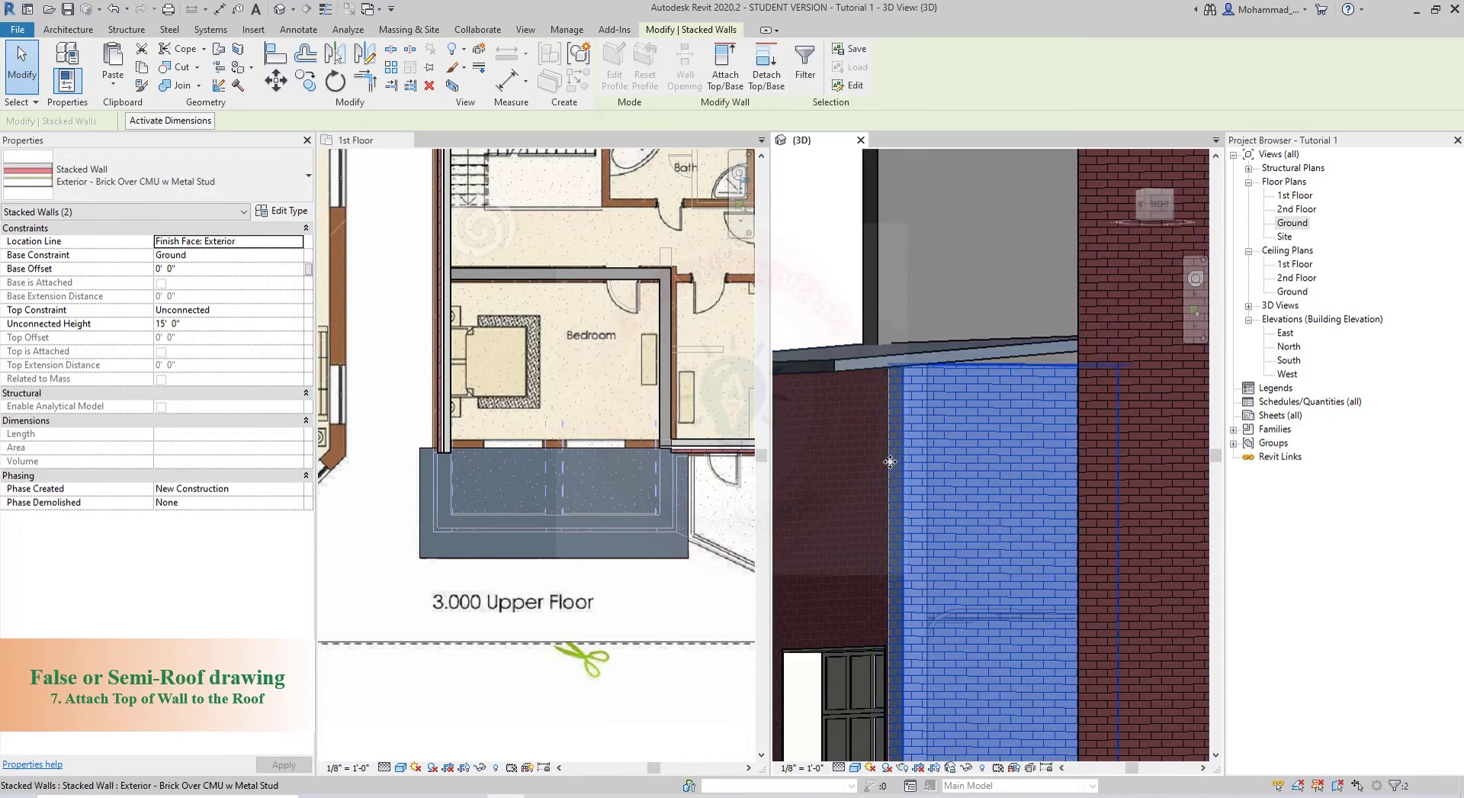
{"action": "middle_click_drag", "start_coordinate": [884, 474], "coordinate": [1043, 514], "text": "shift"}
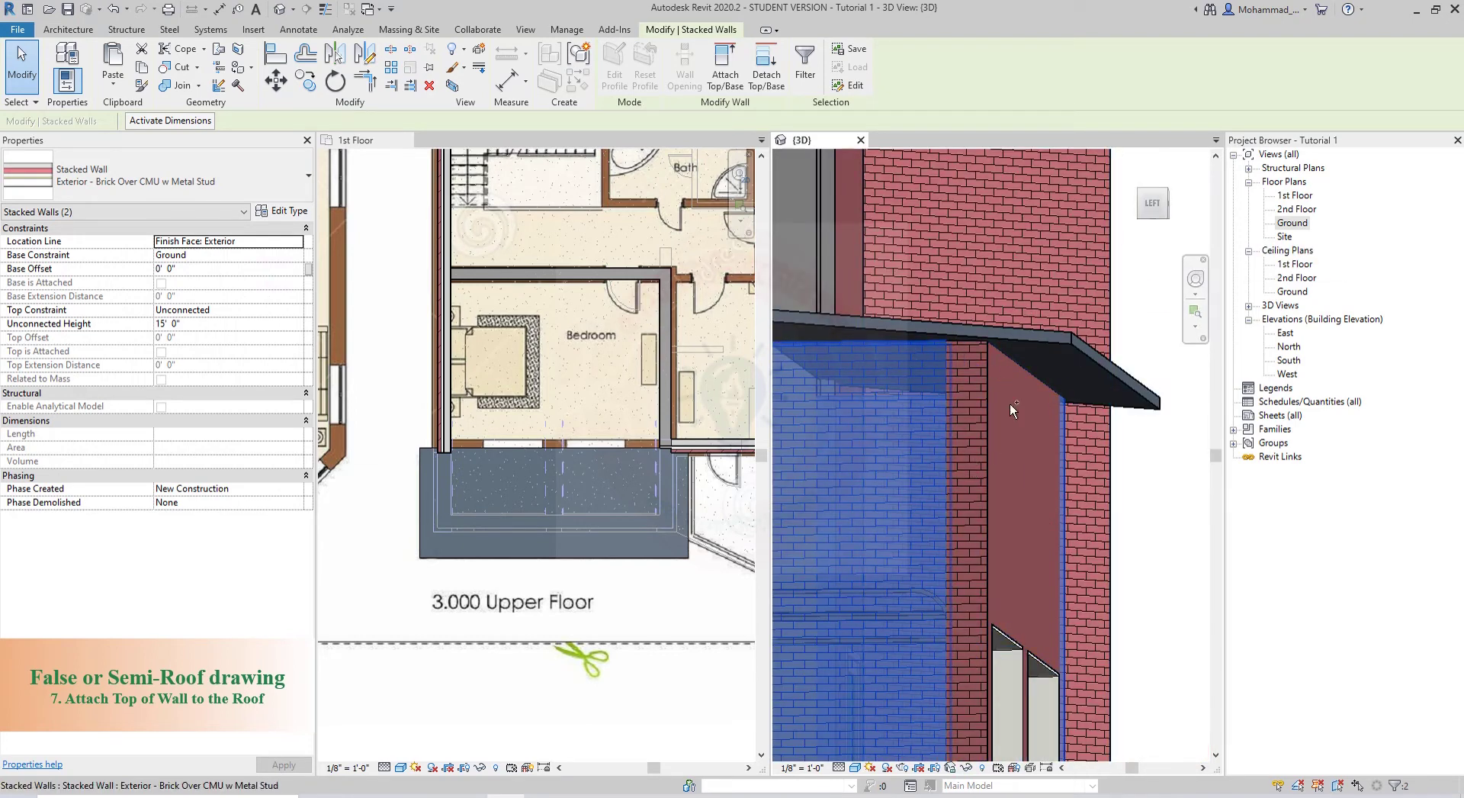
{"action": "scroll", "coordinate": [964, 456], "scroll_direction": "down", "scroll_amount": 5}
{"action": "middle_click_drag", "start_coordinate": [974, 462], "coordinate": [904, 488], "text": "shift"}
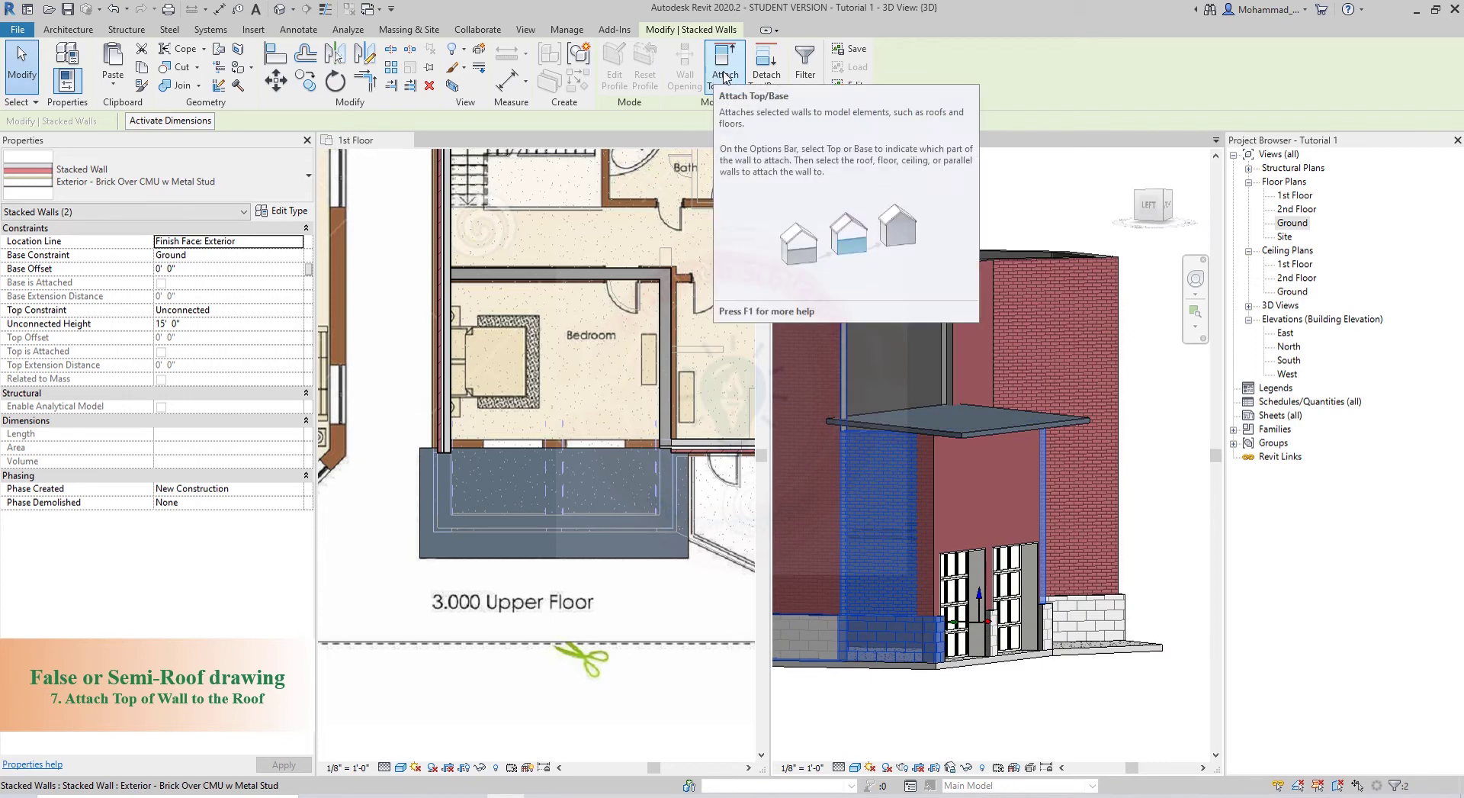
{"action": "left_click", "coordinate": [723, 76]}
{"action": "scroll", "coordinate": [914, 429], "scroll_direction": "up", "scroll_amount": 5}
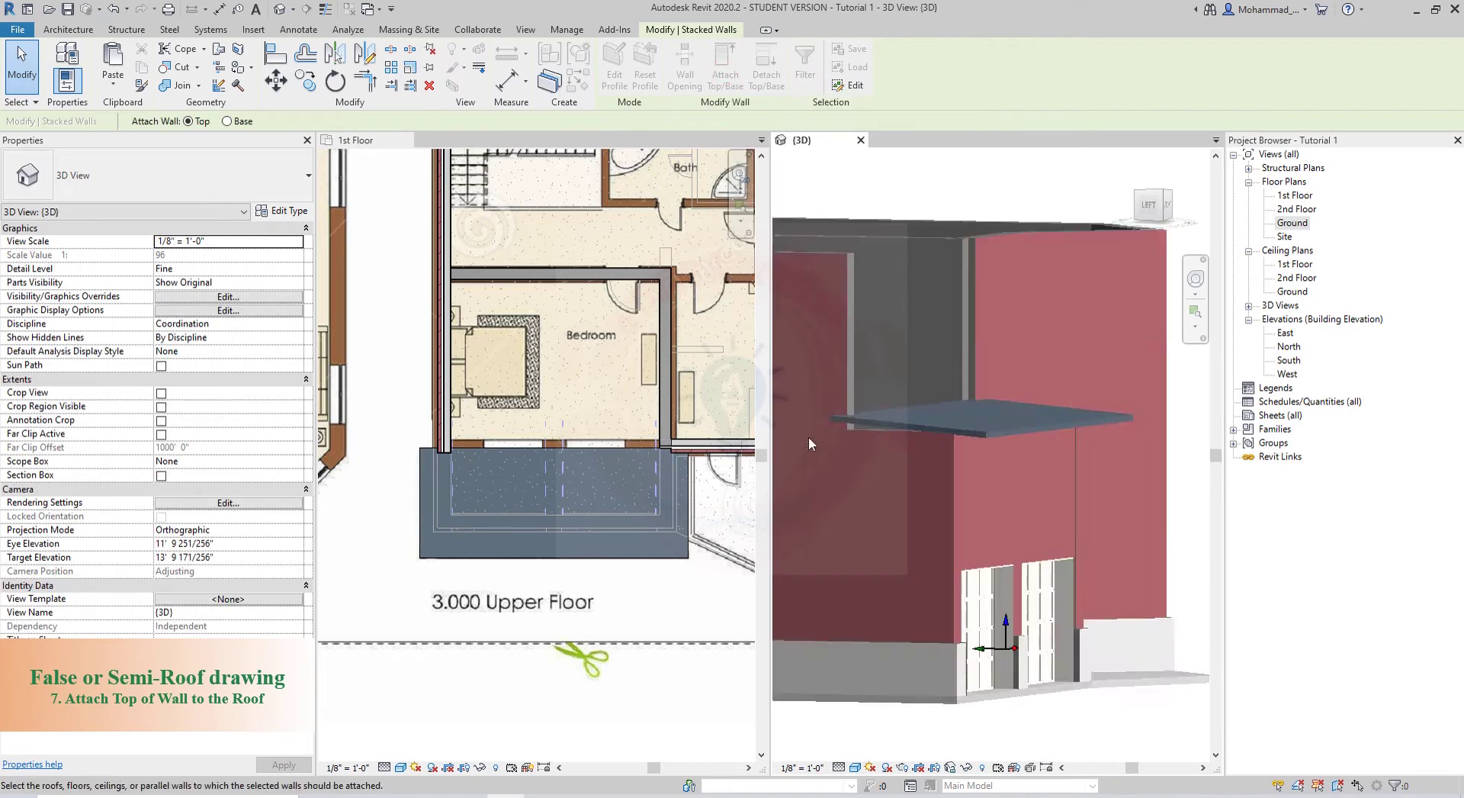
{"action": "left_click", "coordinate": [896, 408]}
{"action": "scroll", "coordinate": [997, 523], "scroll_direction": "down", "scroll_amount": 5}
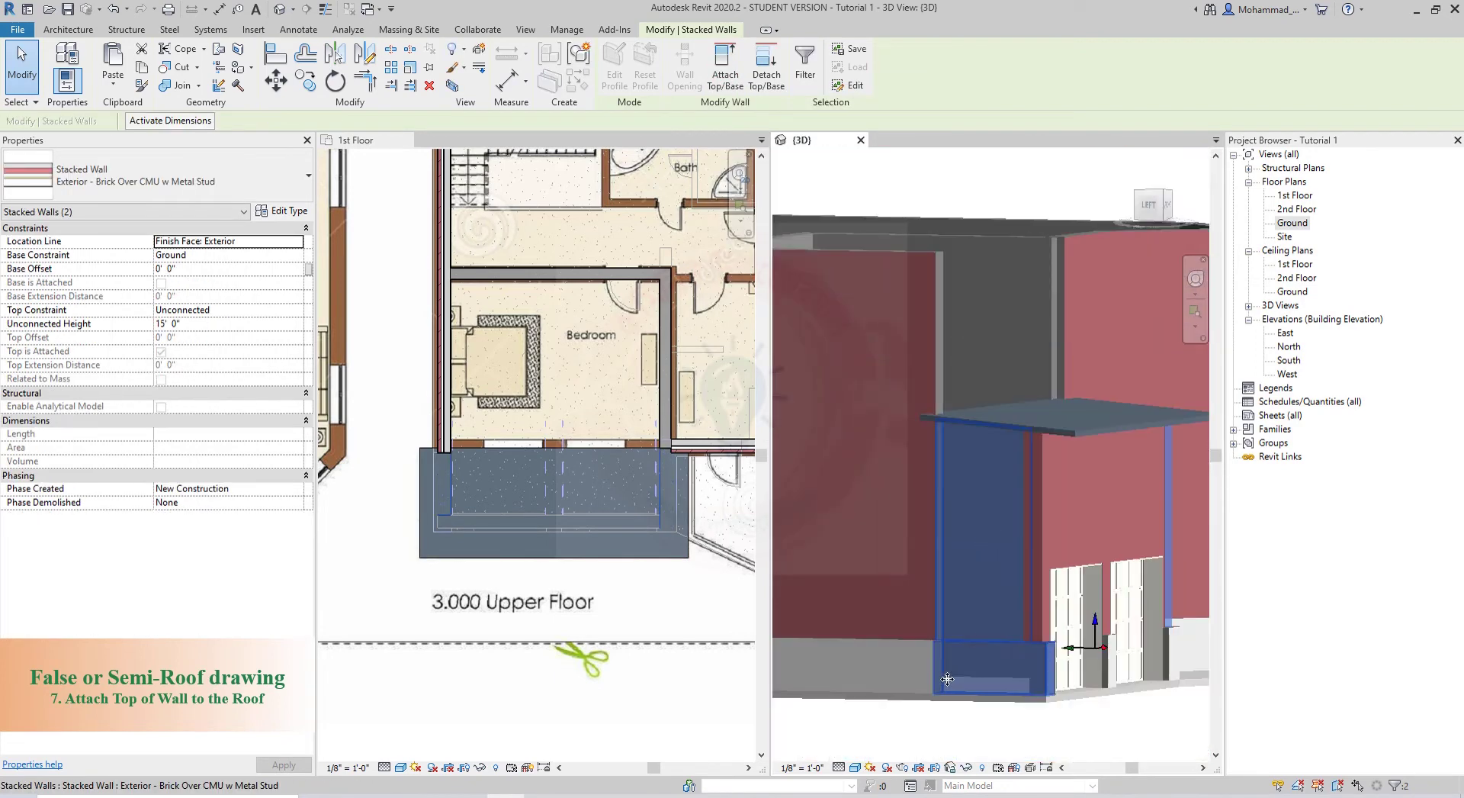
{"action": "key", "text": "Escape"}
- Review the semi-roof and its attached side walls from the garage front in 3D and in the 1st Floor plan
{"action": "middle_click_drag", "start_coordinate": [1009, 536], "coordinate": [1028, 479], "text": "shift"}
{"action": "scroll", "coordinate": [1028, 479], "scroll_direction": "down", "scroll_amount": 5}
{"action": "left_click", "coordinate": [1005, 525]}
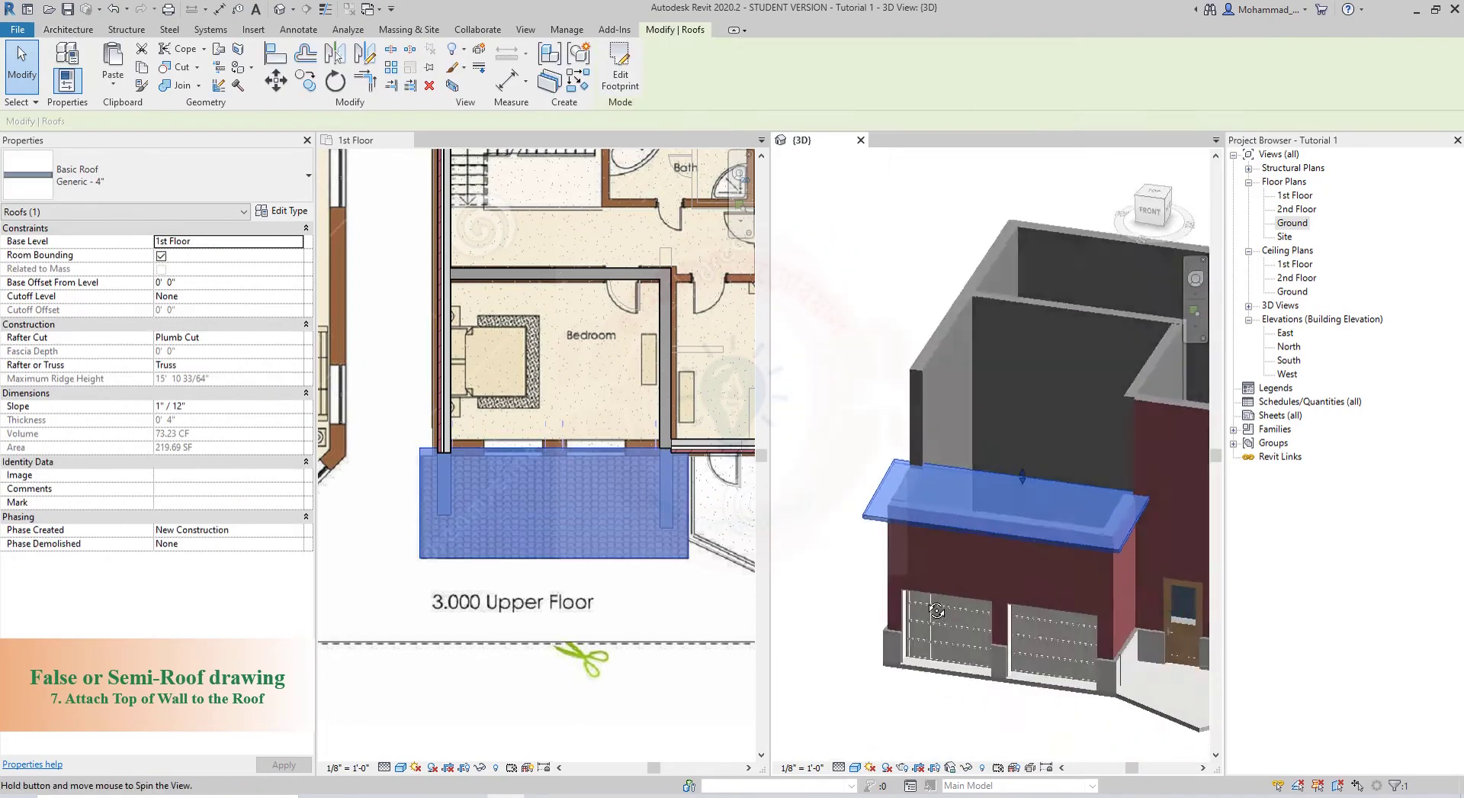
{"action": "left_click", "coordinate": [385, 297]}
{"action": "scroll", "coordinate": [525, 465], "scroll_direction": "down", "scroll_amount": 4}
{"action": "scroll", "coordinate": [533, 305], "scroll_direction": "up", "scroll_amount": 2}
{"action": "middle_click_drag", "start_coordinate": [591, 669], "coordinate": [585, 588]}
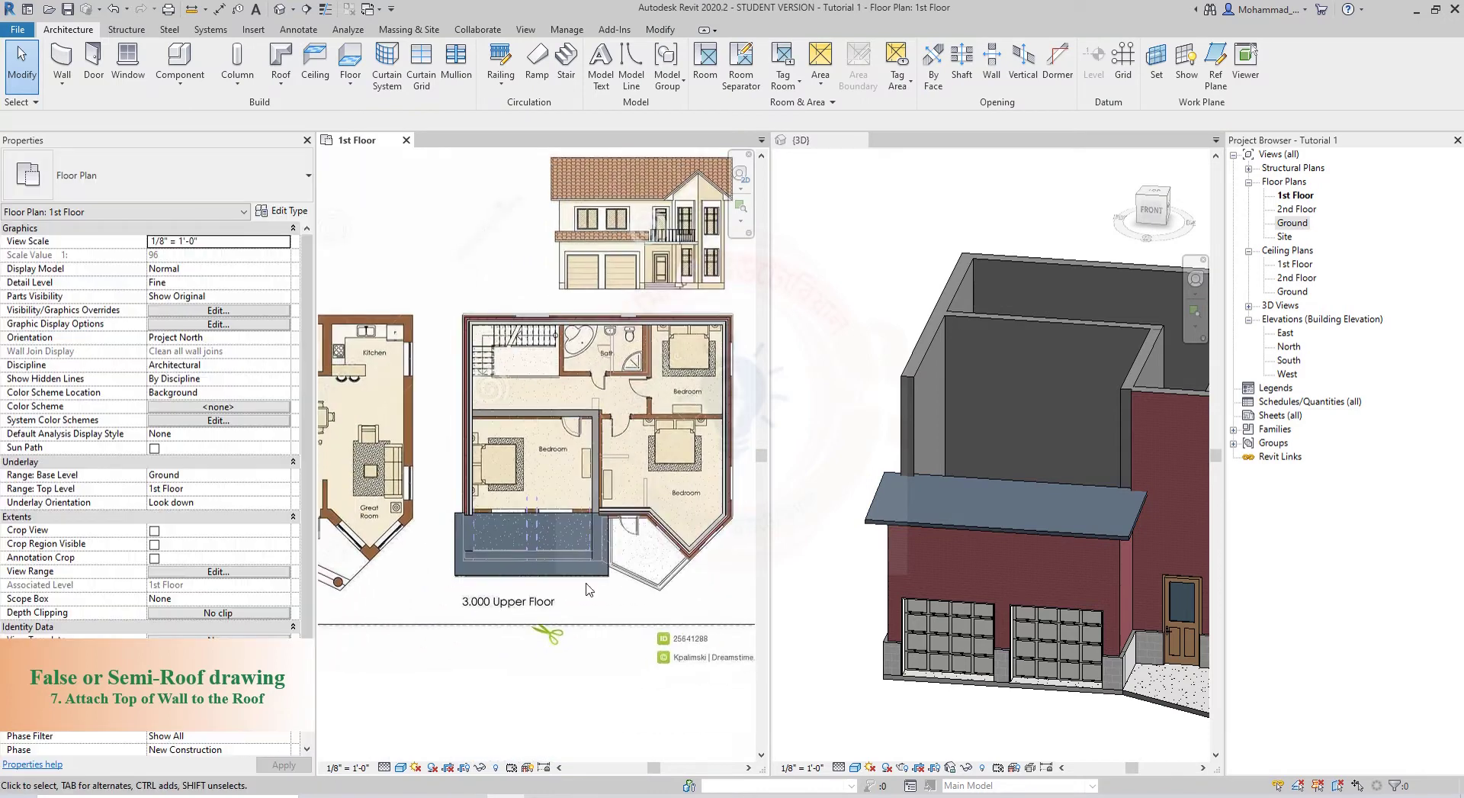
- Duplicate the Roofs material as MY Roofs for the structure layer of the semi-roof's Generic - 4" type
{"action": "left_click", "coordinate": [934, 517]}
{"action": "left_click", "coordinate": [937, 517]}
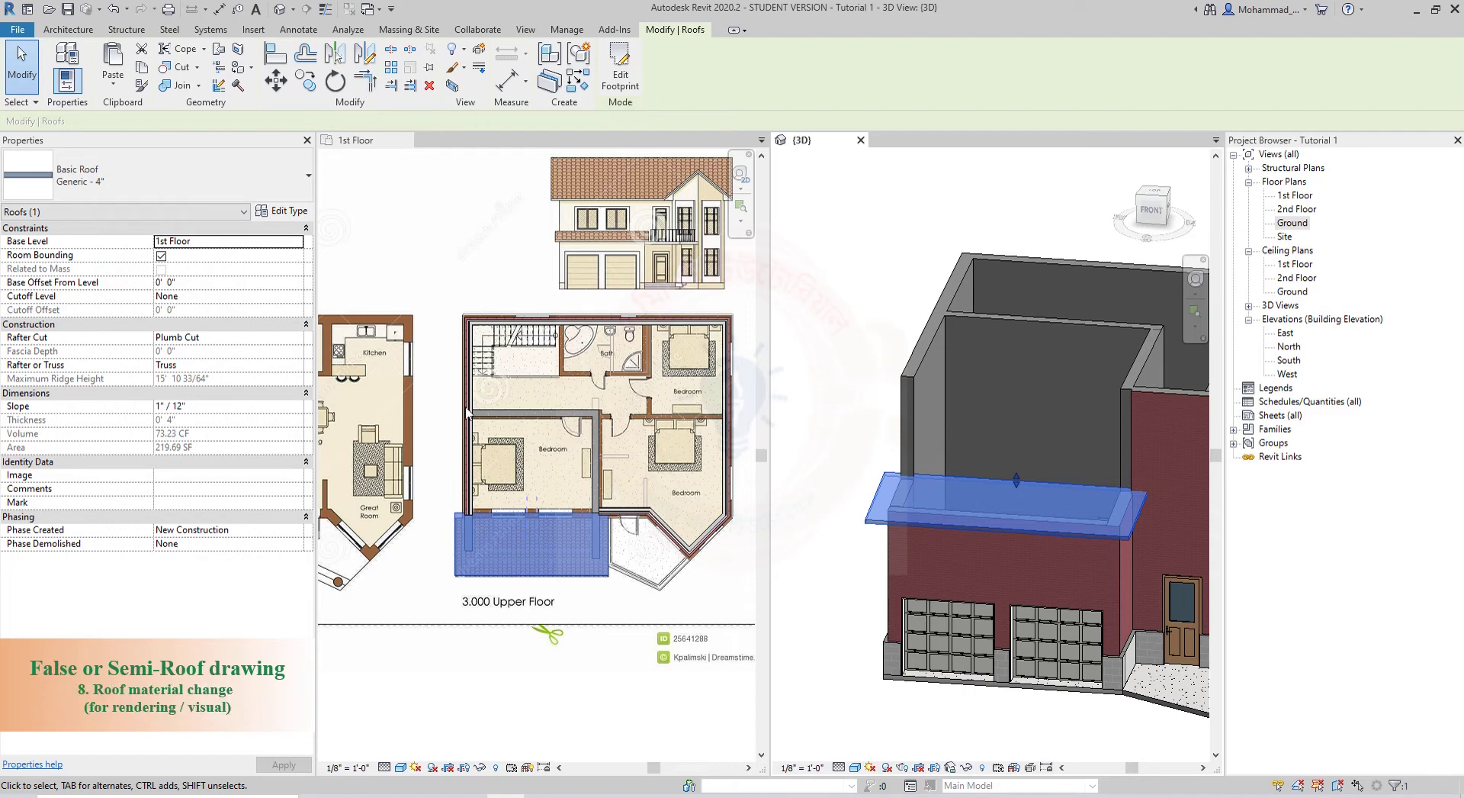
{"action": "left_click", "coordinate": [282, 211]}
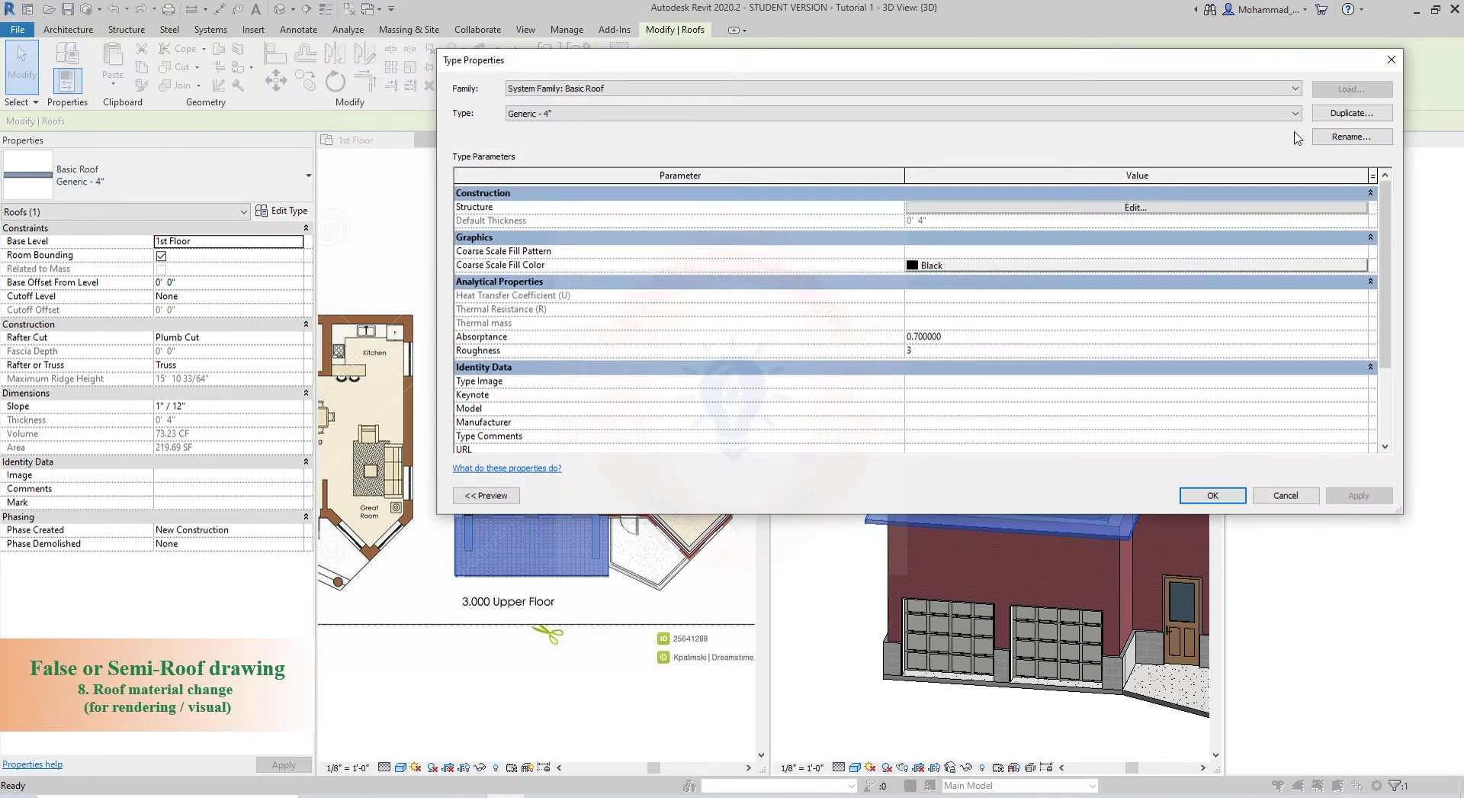
{"action": "left_click", "coordinate": [1113, 207]}
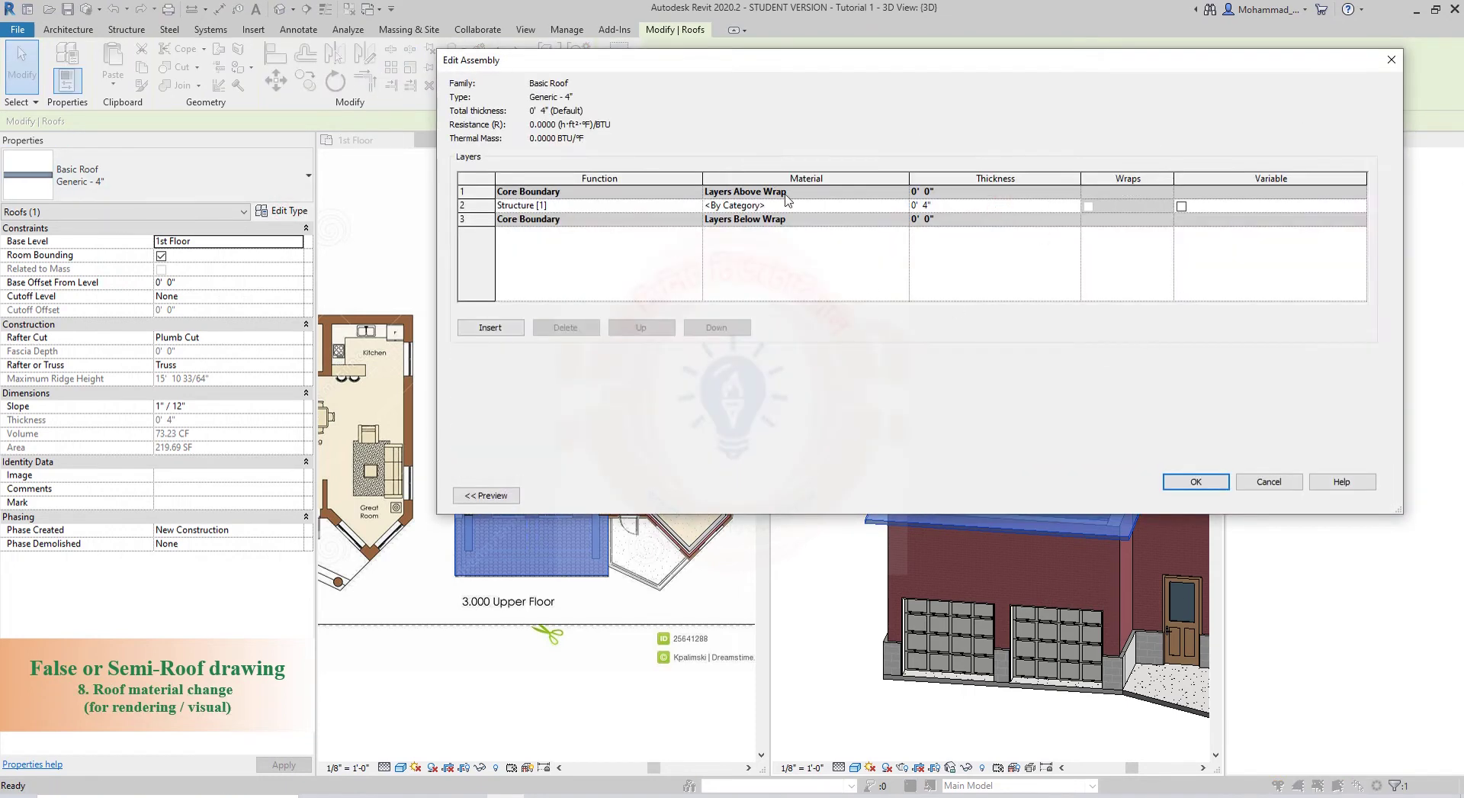
{"action": "left_click", "coordinate": [901, 206]}
{"action": "left_click", "coordinate": [902, 205]}
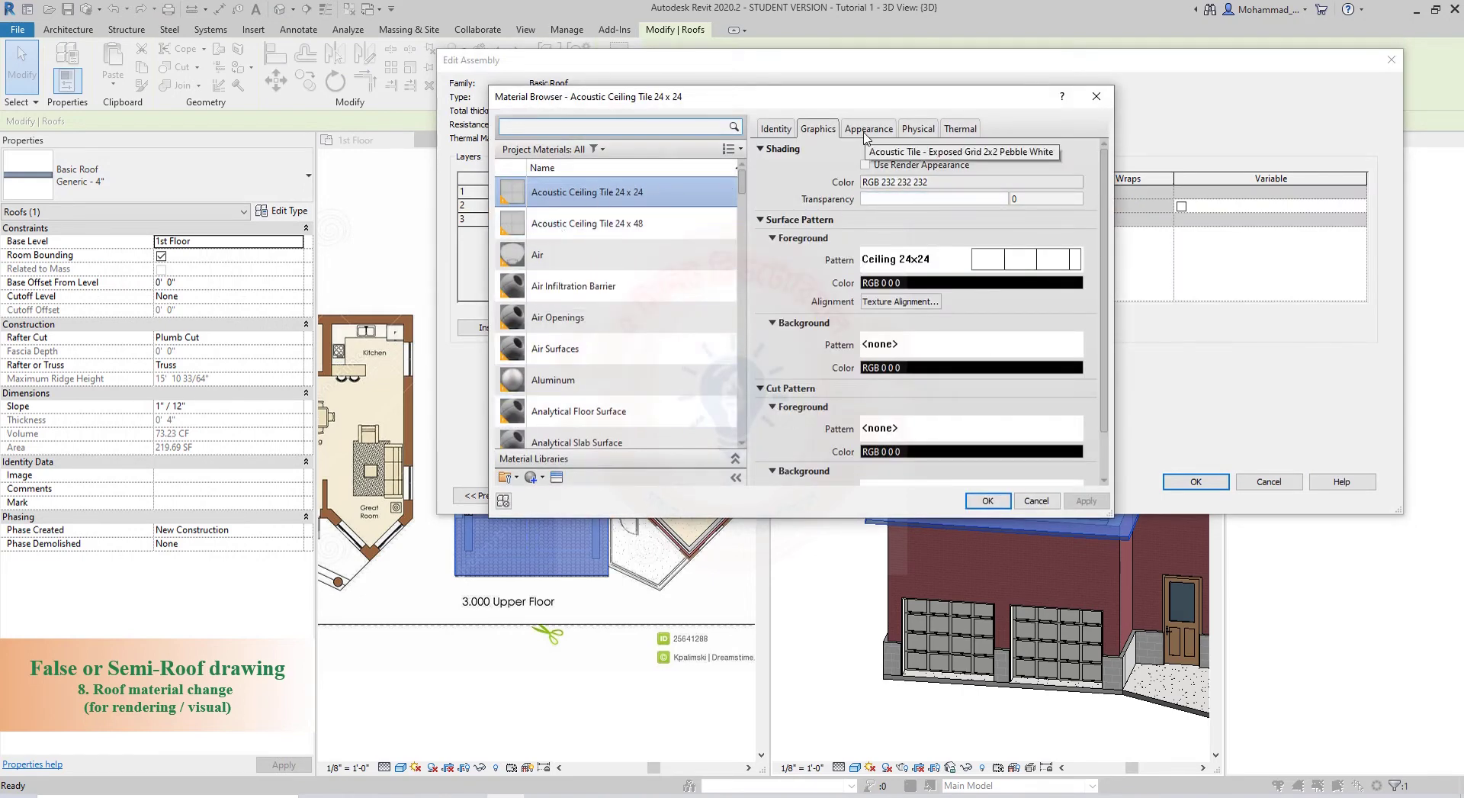
{"action": "left_click_drag", "start_coordinate": [744, 189], "coordinate": [744, 387]}
{"action": "left_click", "coordinate": [585, 241]}
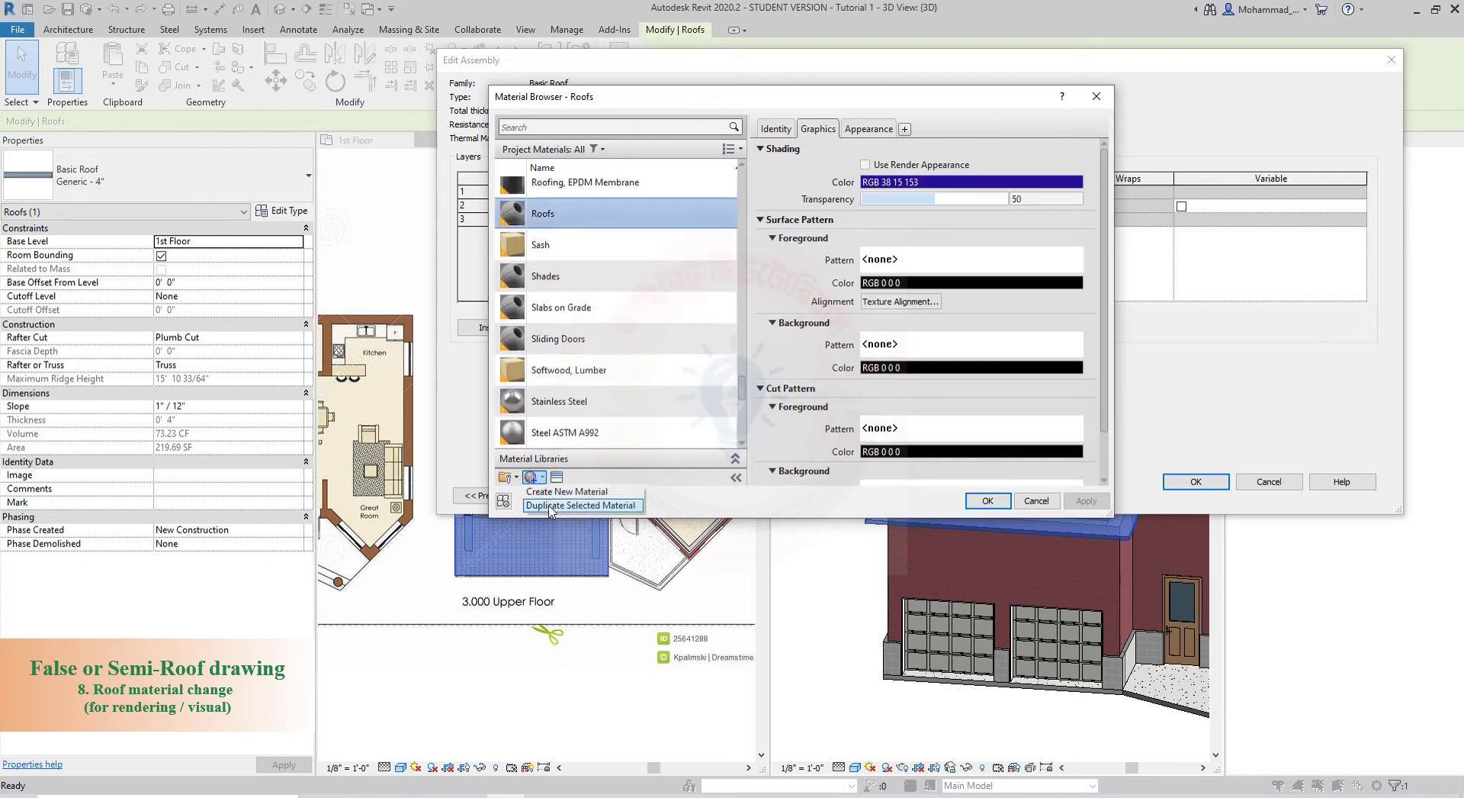
{"action": "left_click", "coordinate": [579, 505]}
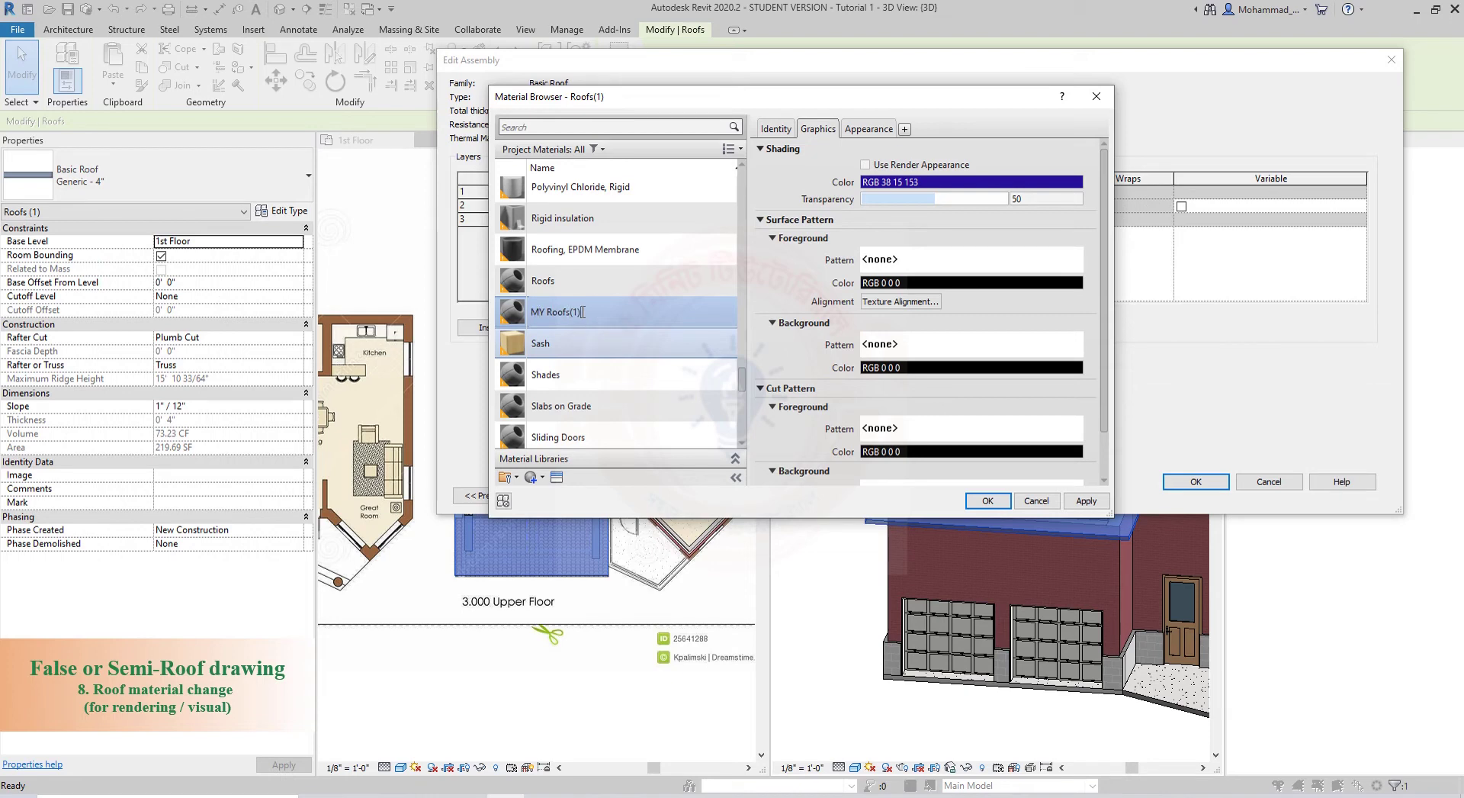
{"action": "scroll", "coordinate": [671, 203], "scroll_direction": "down", "scroll_amount": 2}
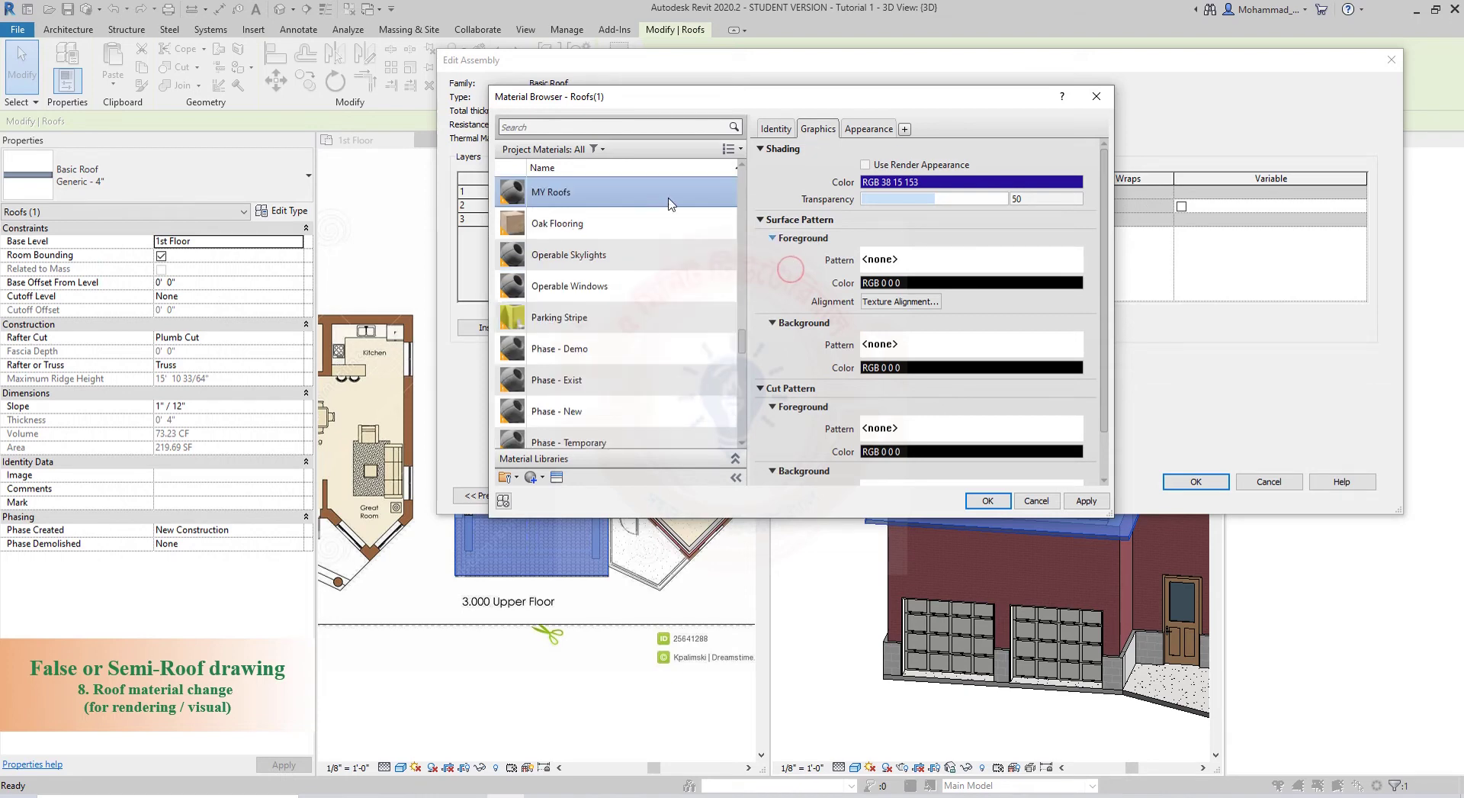
- Assign the image roof-tile-seamless-pattern_98292-3529.jpg to the render appearance of the MY Roofs material
{"action": "left_click", "coordinate": [869, 128]}
{"action": "left_click", "coordinate": [876, 317]}
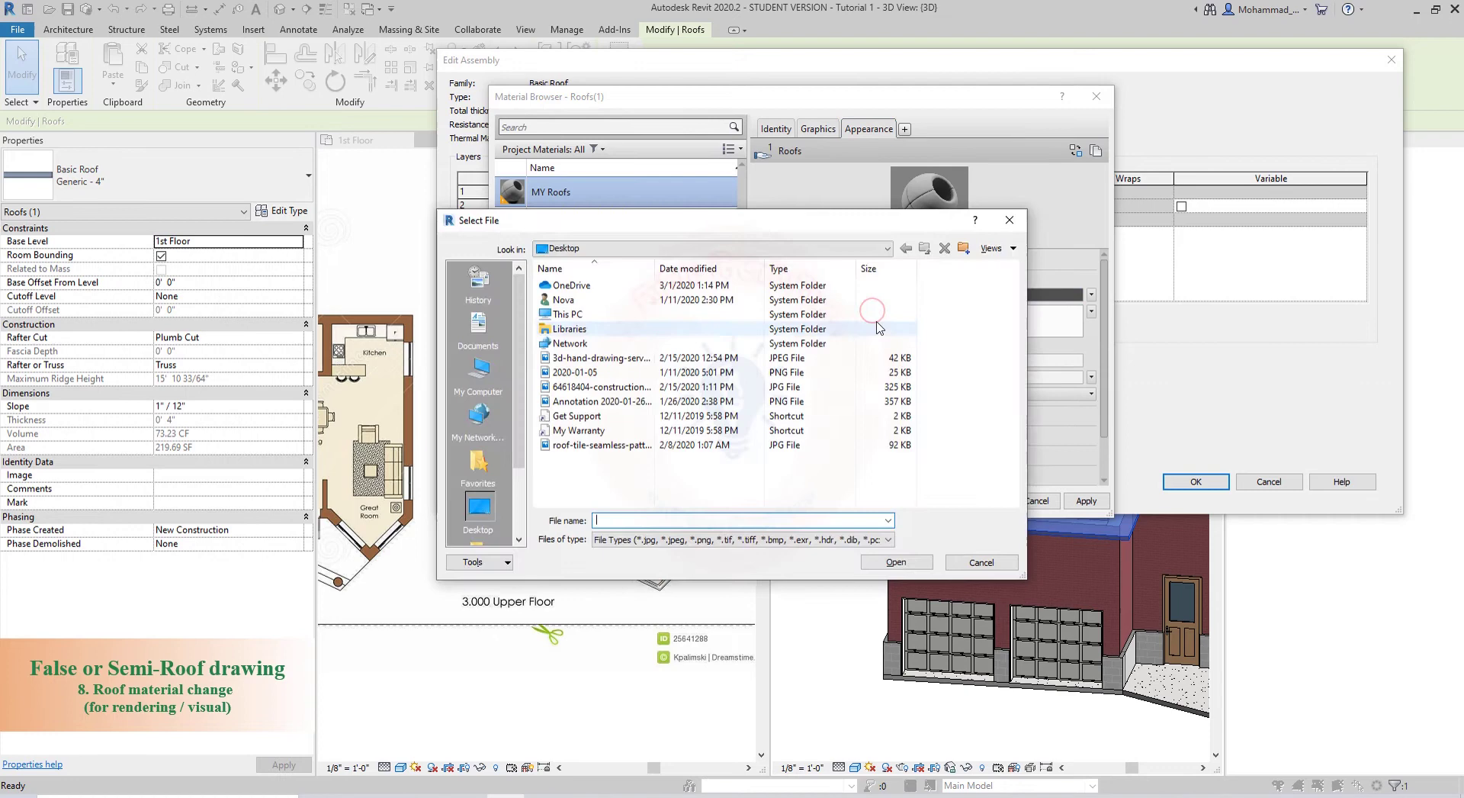
{"action": "left_click", "coordinate": [569, 447]}
{"action": "left_click", "coordinate": [892, 564]}
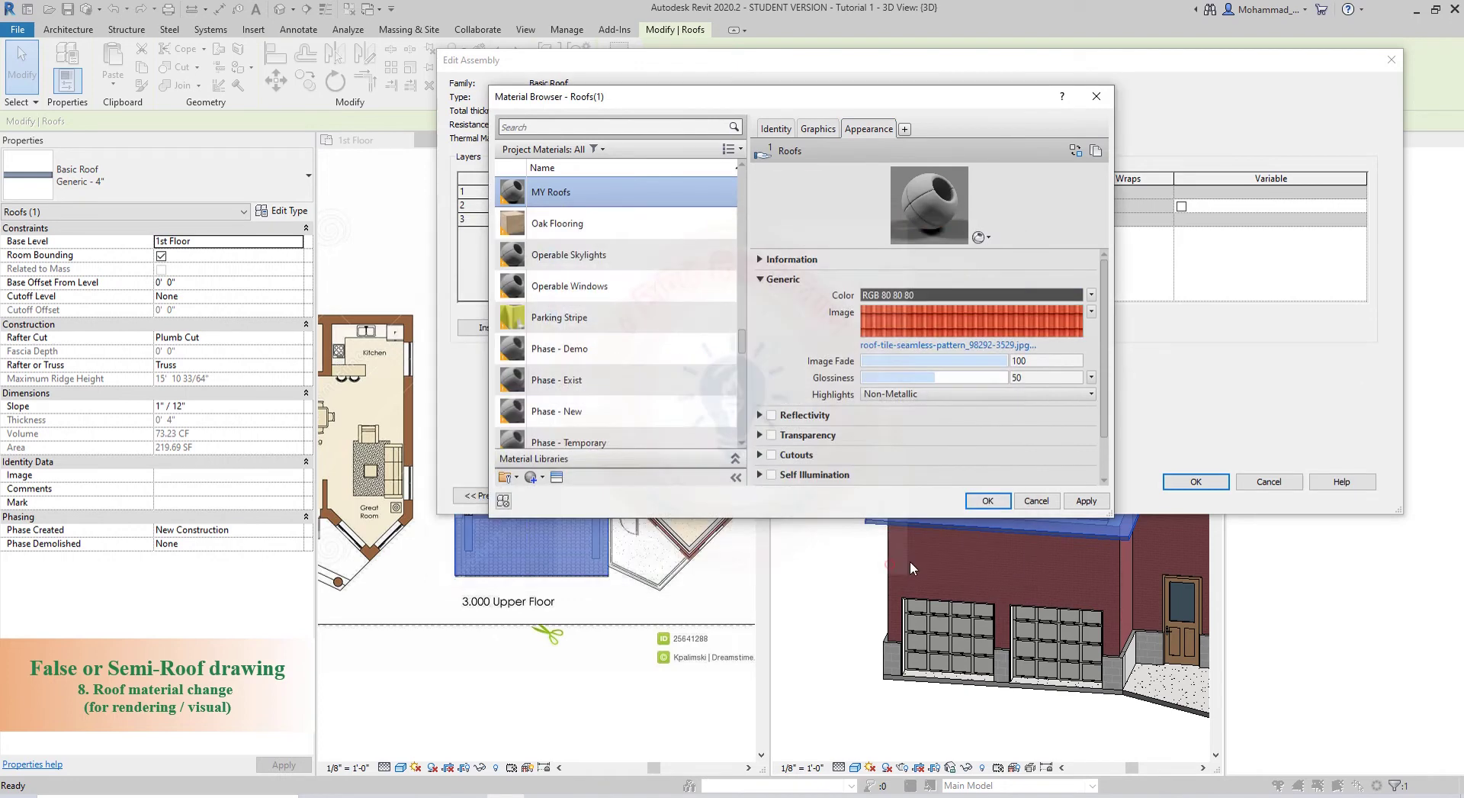
{"action": "left_click_drag", "start_coordinate": [664, 93], "coordinate": [715, 93]}
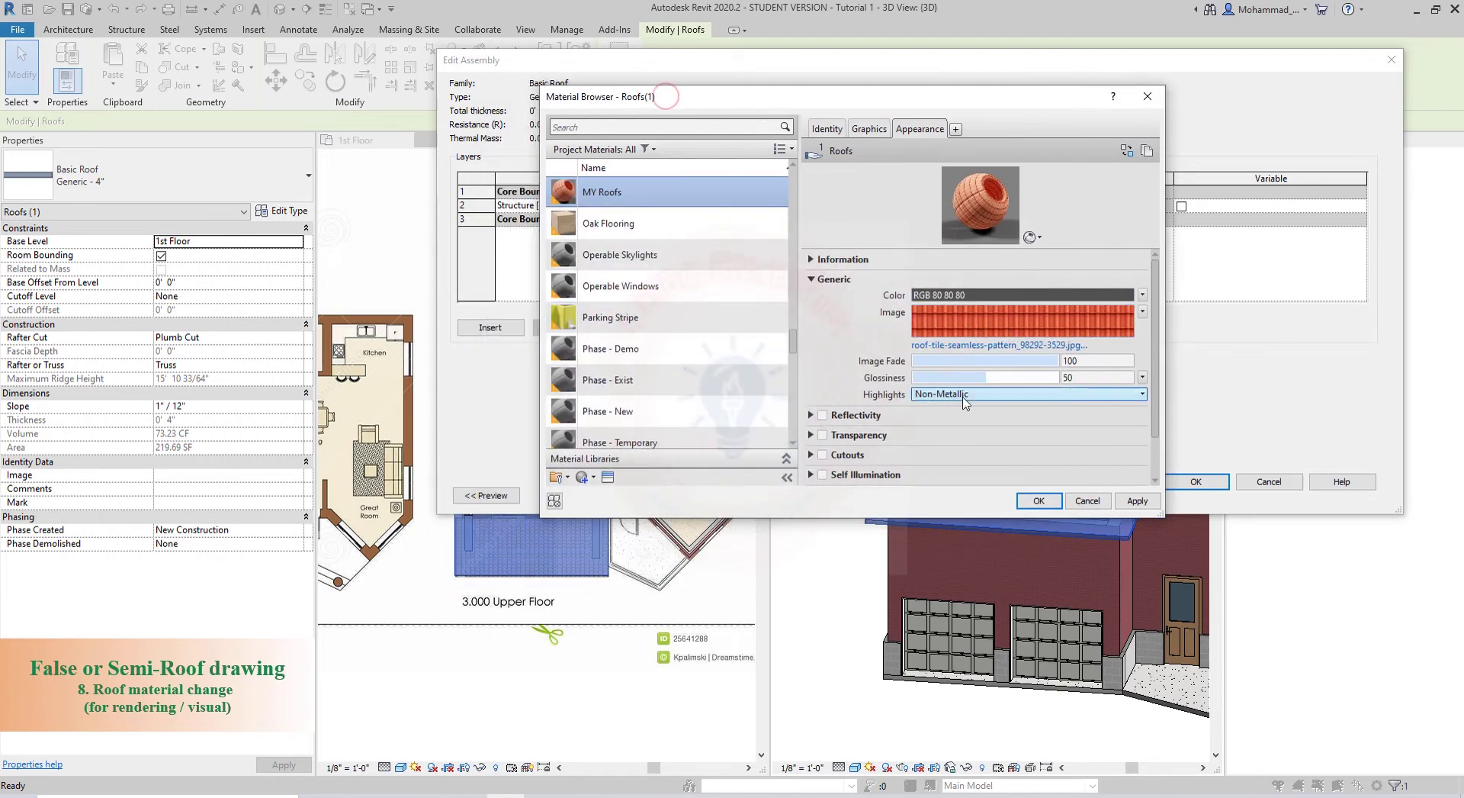
- Check the tile image's texture scale settings and apply the MY Roofs material to the semi-roof type
{"action": "left_click", "coordinate": [970, 325]}
{"action": "scroll", "coordinate": [787, 415], "scroll_direction": "down", "scroll_amount": 5}
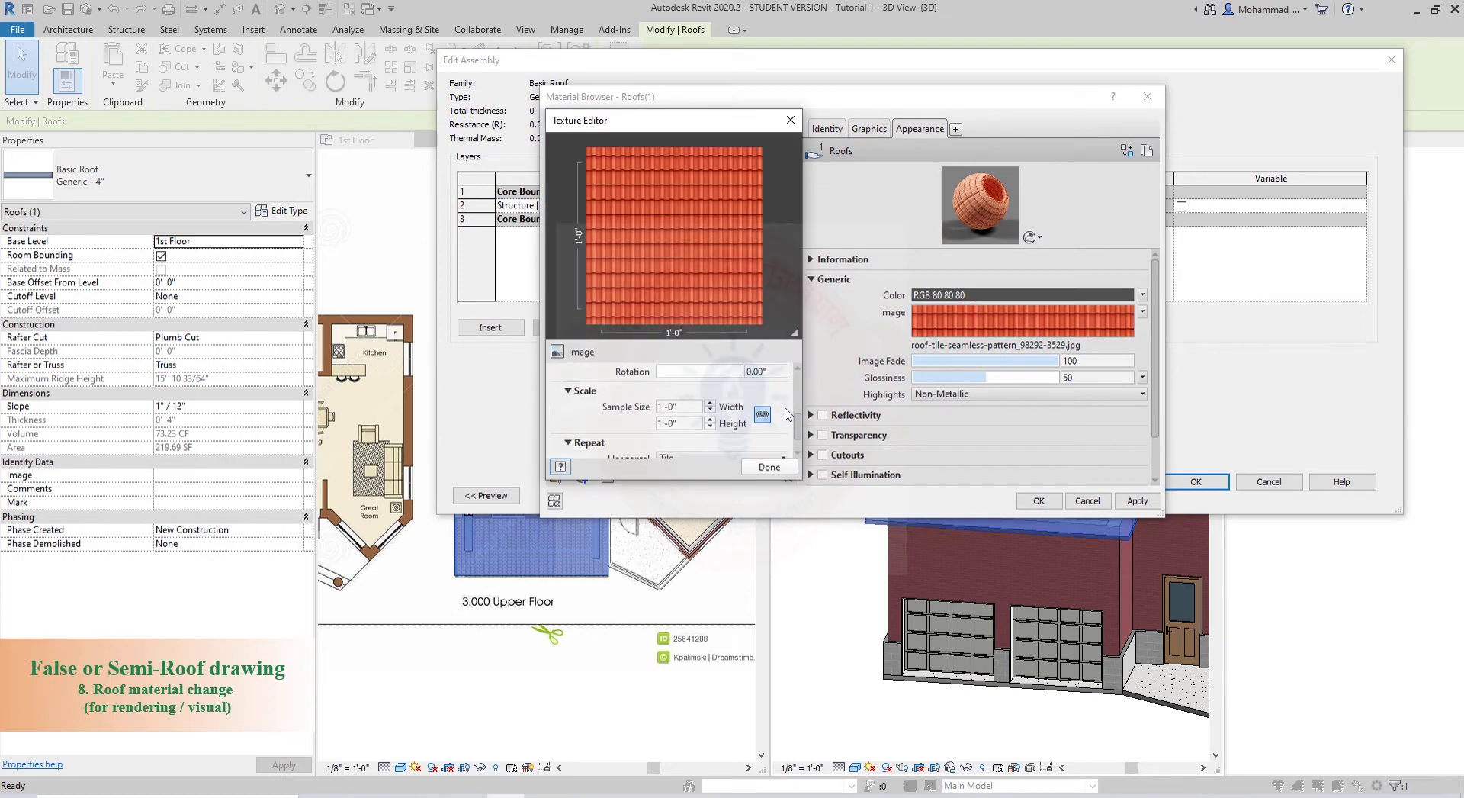
{"action": "left_click", "coordinate": [751, 468]}
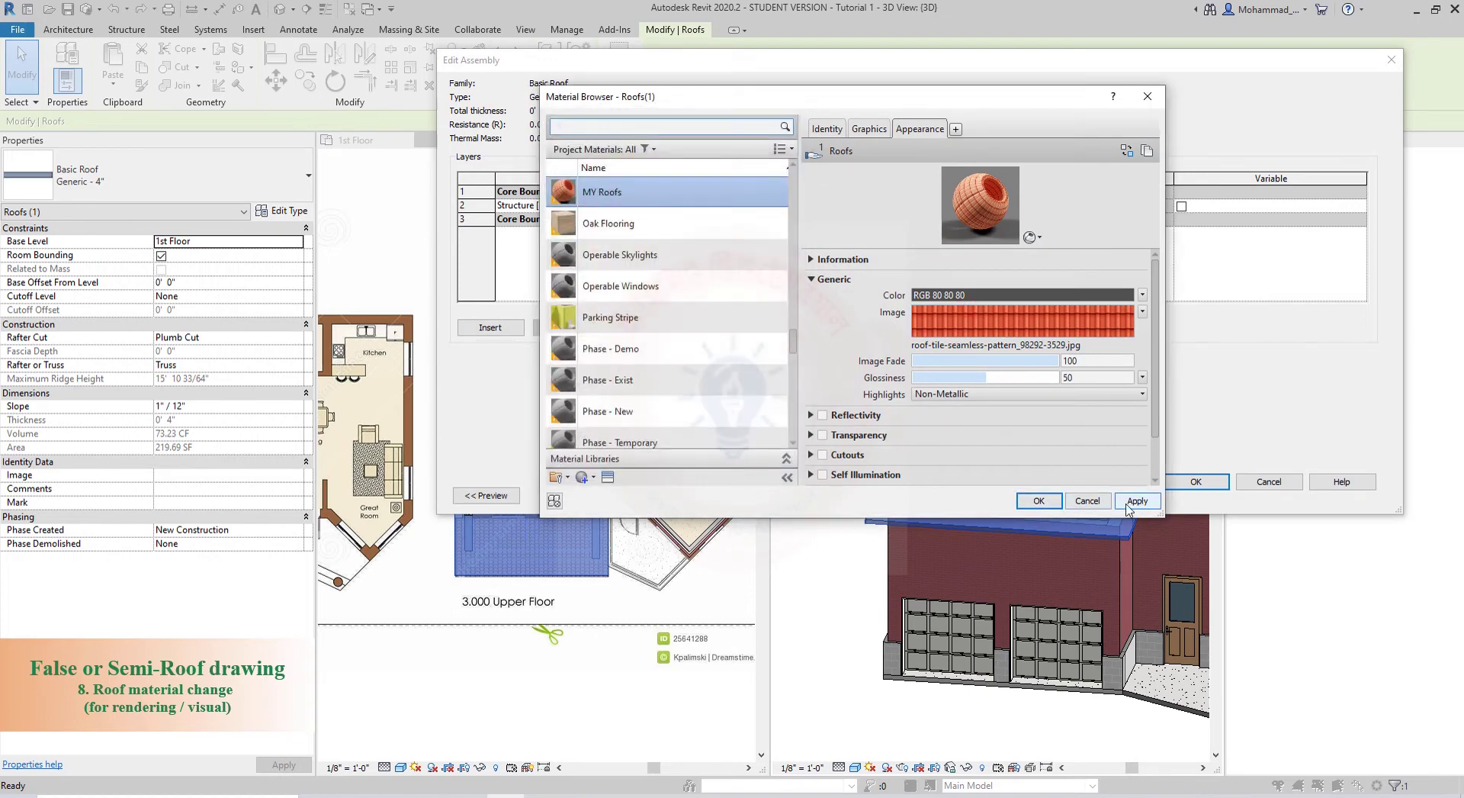
{"action": "left_click", "coordinate": [1127, 502]}
{"action": "left_click", "coordinate": [1033, 498]}
{"action": "left_click", "coordinate": [1178, 482]}
{"action": "left_click", "coordinate": [1210, 493]}
{"action": "left_click", "coordinate": [831, 588]}
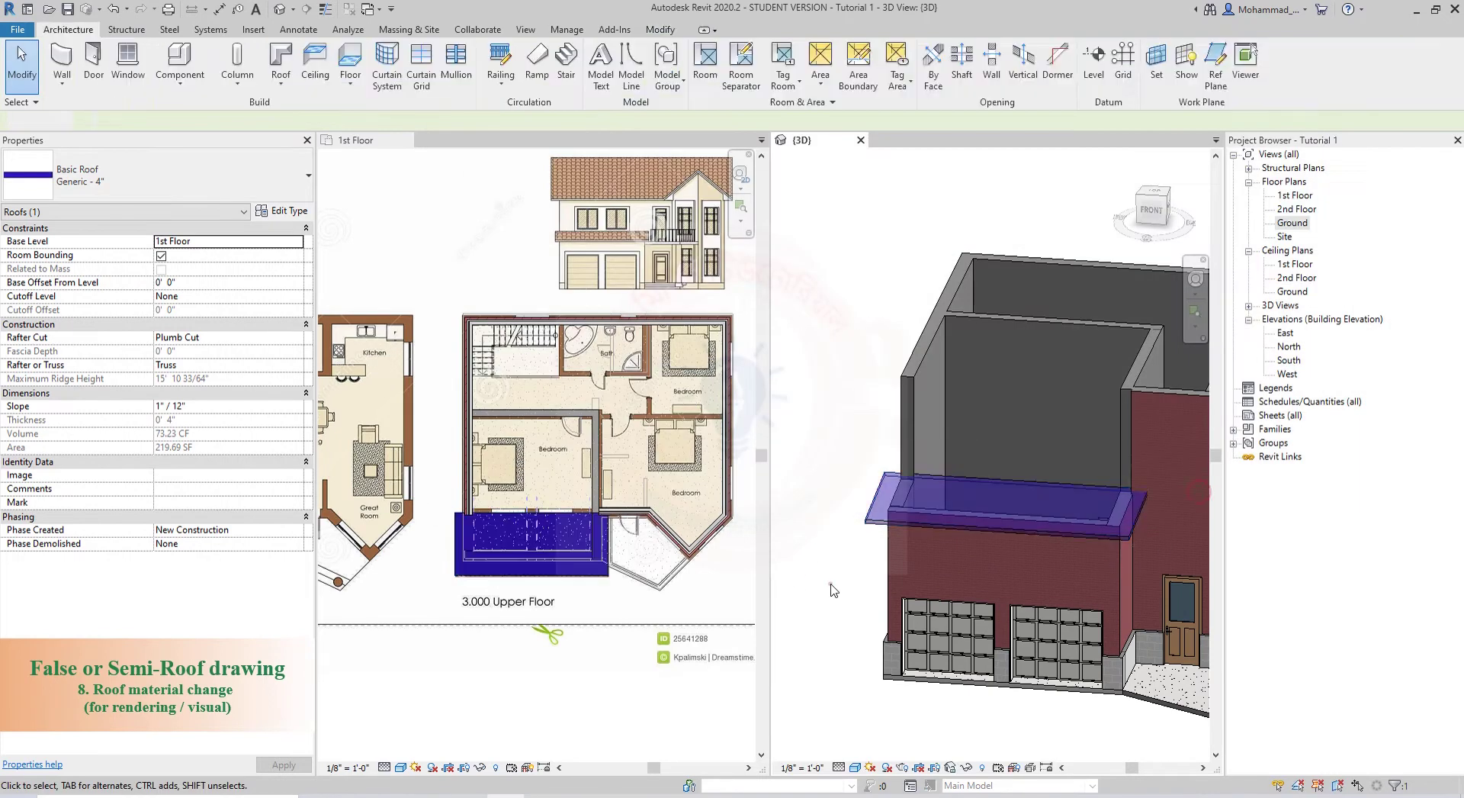
- Display the 3D view in the Realistic visual style and examine the tile texture on the semi-roof up close
{"action": "scroll", "coordinate": [900, 581], "scroll_direction": "down", "scroll_amount": 3}
{"action": "middle_click_drag", "start_coordinate": [884, 672], "coordinate": [1129, 610], "text": "shift"}
{"action": "left_click", "coordinate": [855, 767]}
{"action": "left_click", "coordinate": [885, 733]}
{"action": "scroll", "coordinate": [1004, 514], "scroll_direction": "up", "scroll_amount": 5}
{"action": "scroll", "coordinate": [979, 585], "scroll_direction": "up", "scroll_amount": 2}
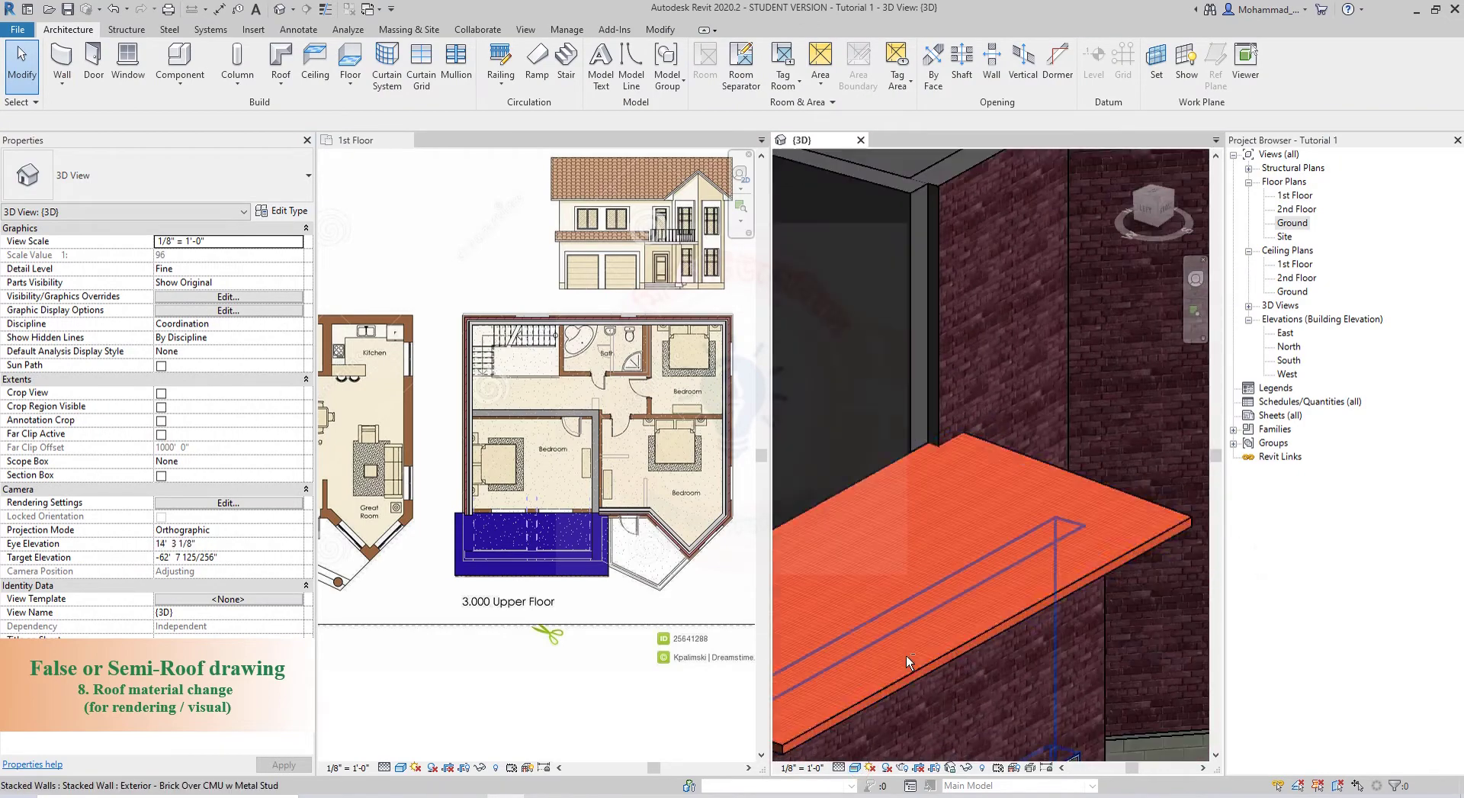
{"action": "scroll", "coordinate": [899, 621], "scroll_direction": "up", "scroll_amount": 6}
{"action": "scroll", "coordinate": [981, 589], "scroll_direction": "down", "scroll_amount": 4}
{"action": "middle_click_drag", "start_coordinate": [971, 617], "coordinate": [962, 668], "text": "shift"}
{"action": "scroll", "coordinate": [960, 519], "scroll_direction": "up", "scroll_amount": 1}
{"action": "scroll", "coordinate": [959, 524], "scroll_direction": "down", "scroll_amount": 2}
- Set the texture sample width of the MY Roofs tile image to 6' and apply it to the semi-roof type
{"action": "left_click", "coordinate": [932, 683]}
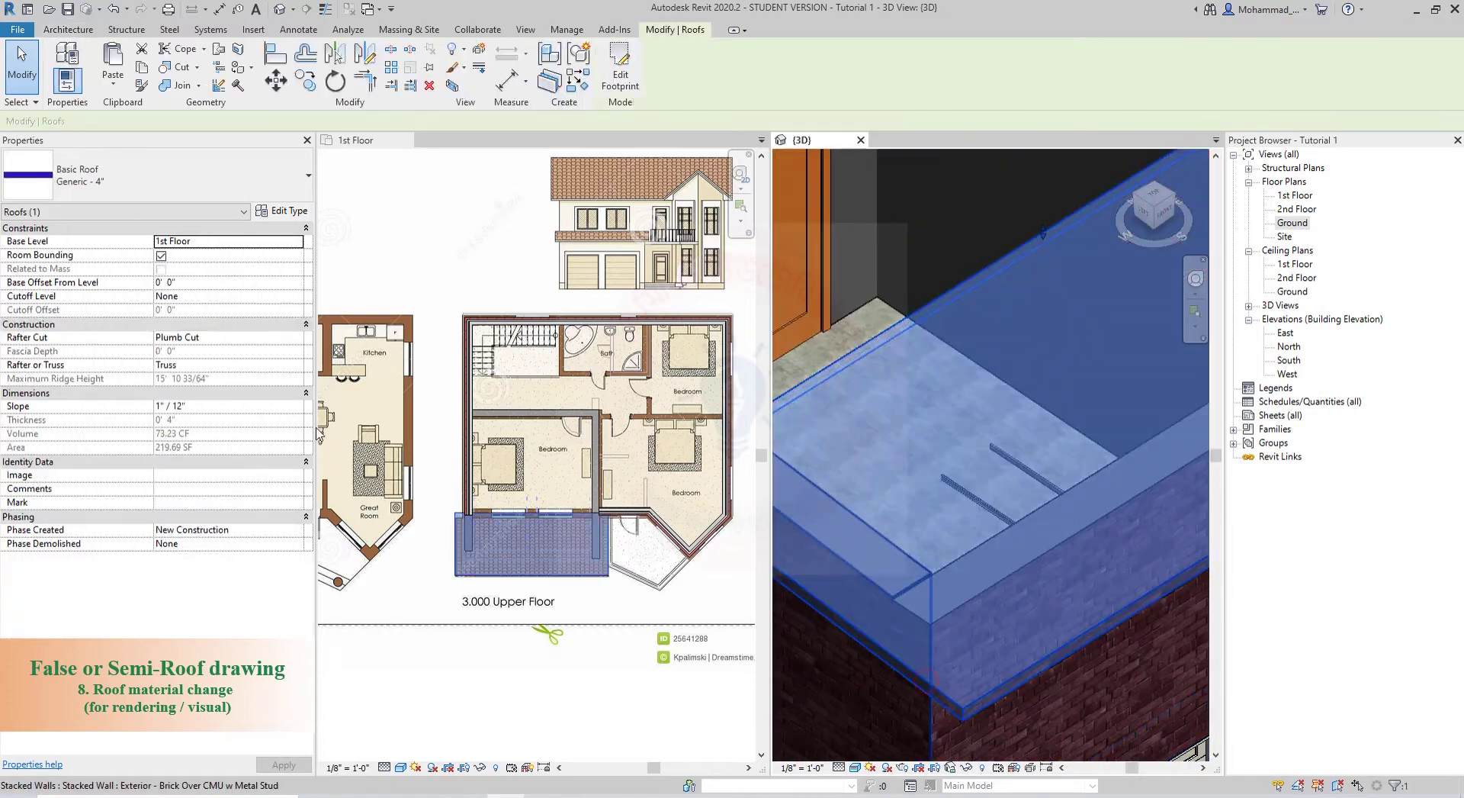
{"action": "left_click", "coordinate": [282, 212]}
{"action": "left_click", "coordinate": [1135, 207]}
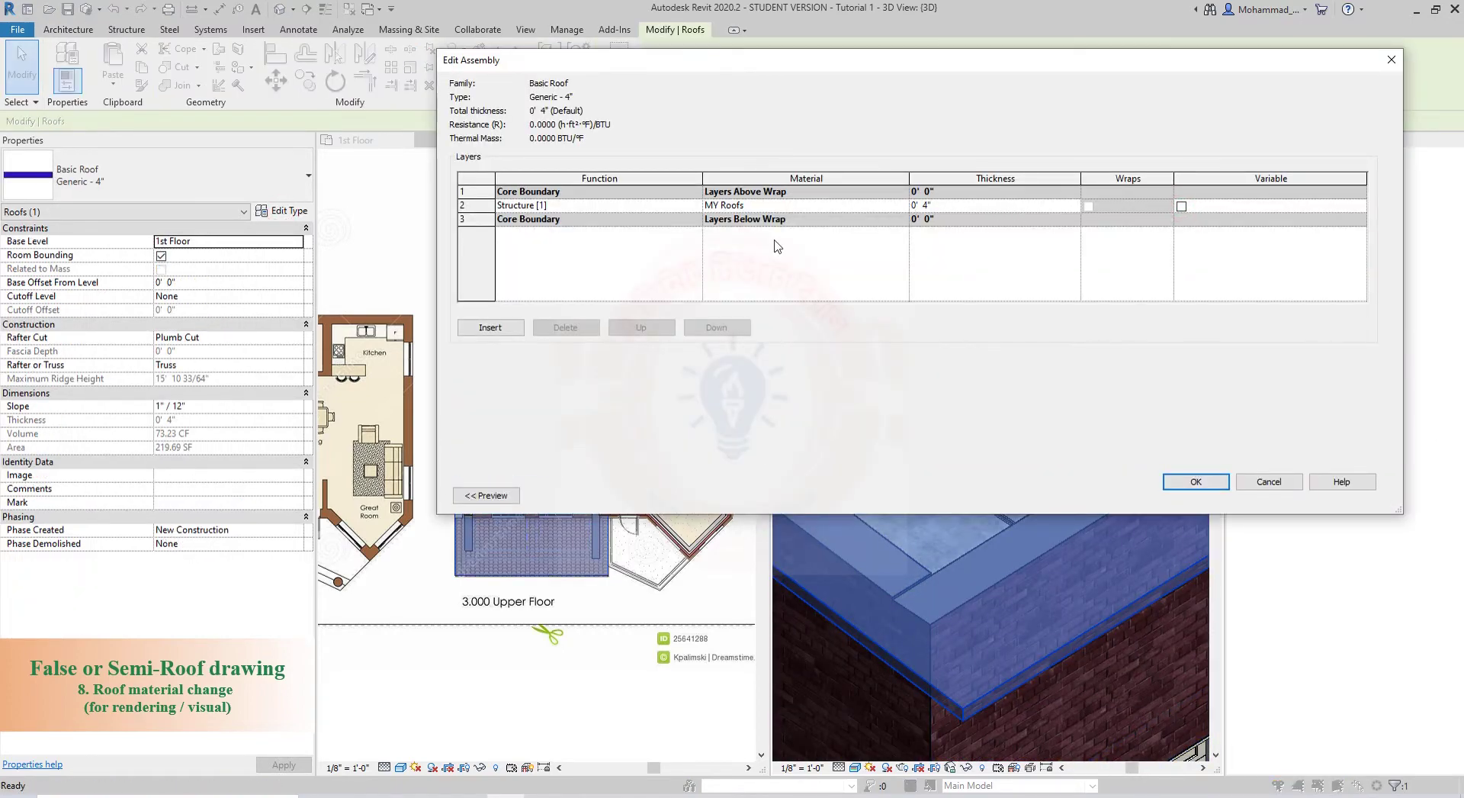
{"action": "left_click", "coordinate": [903, 205]}
{"action": "left_click", "coordinate": [919, 128]}
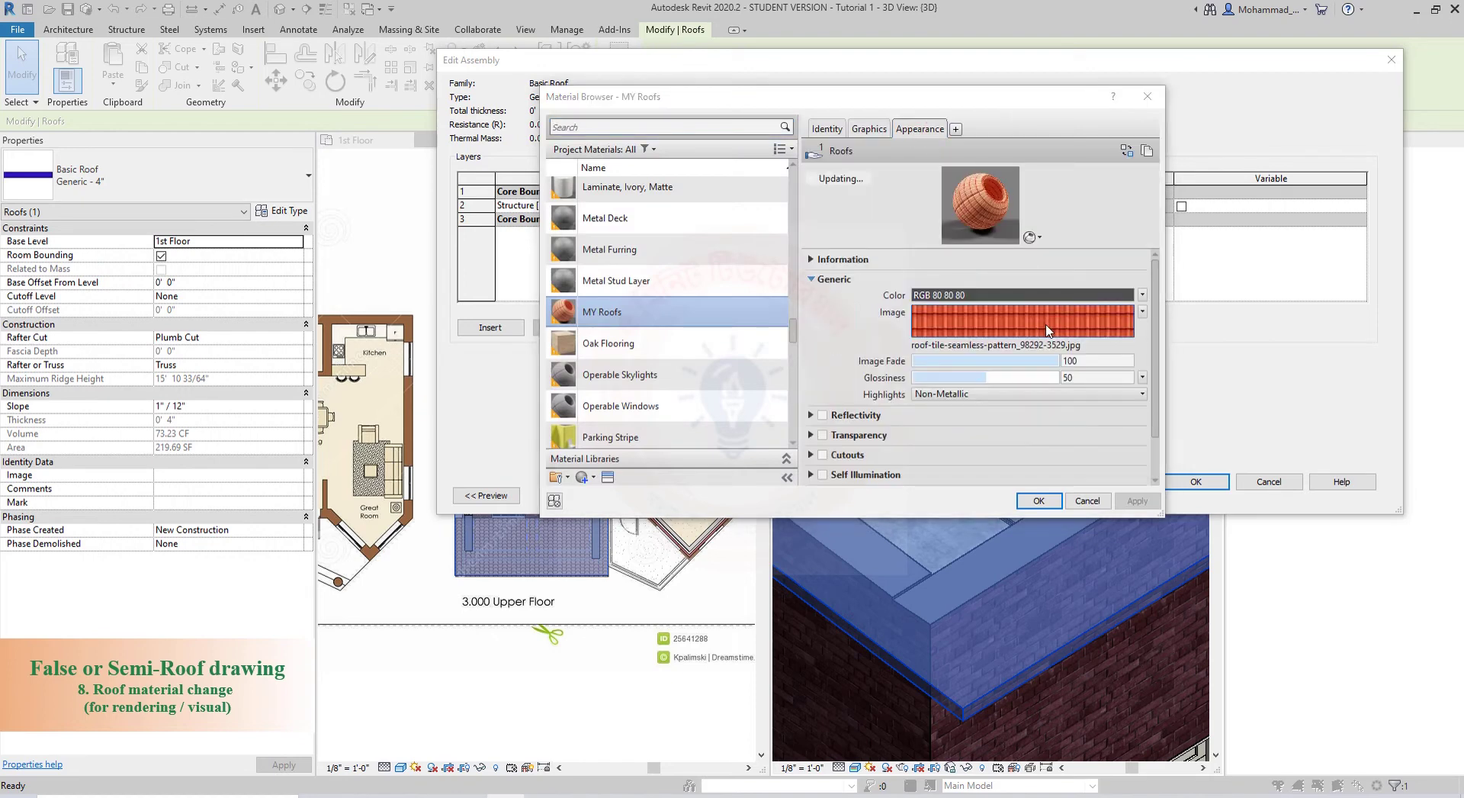
{"action": "left_click", "coordinate": [1022, 321]}
{"action": "left_click_drag", "start_coordinate": [799, 392], "coordinate": [803, 437]}
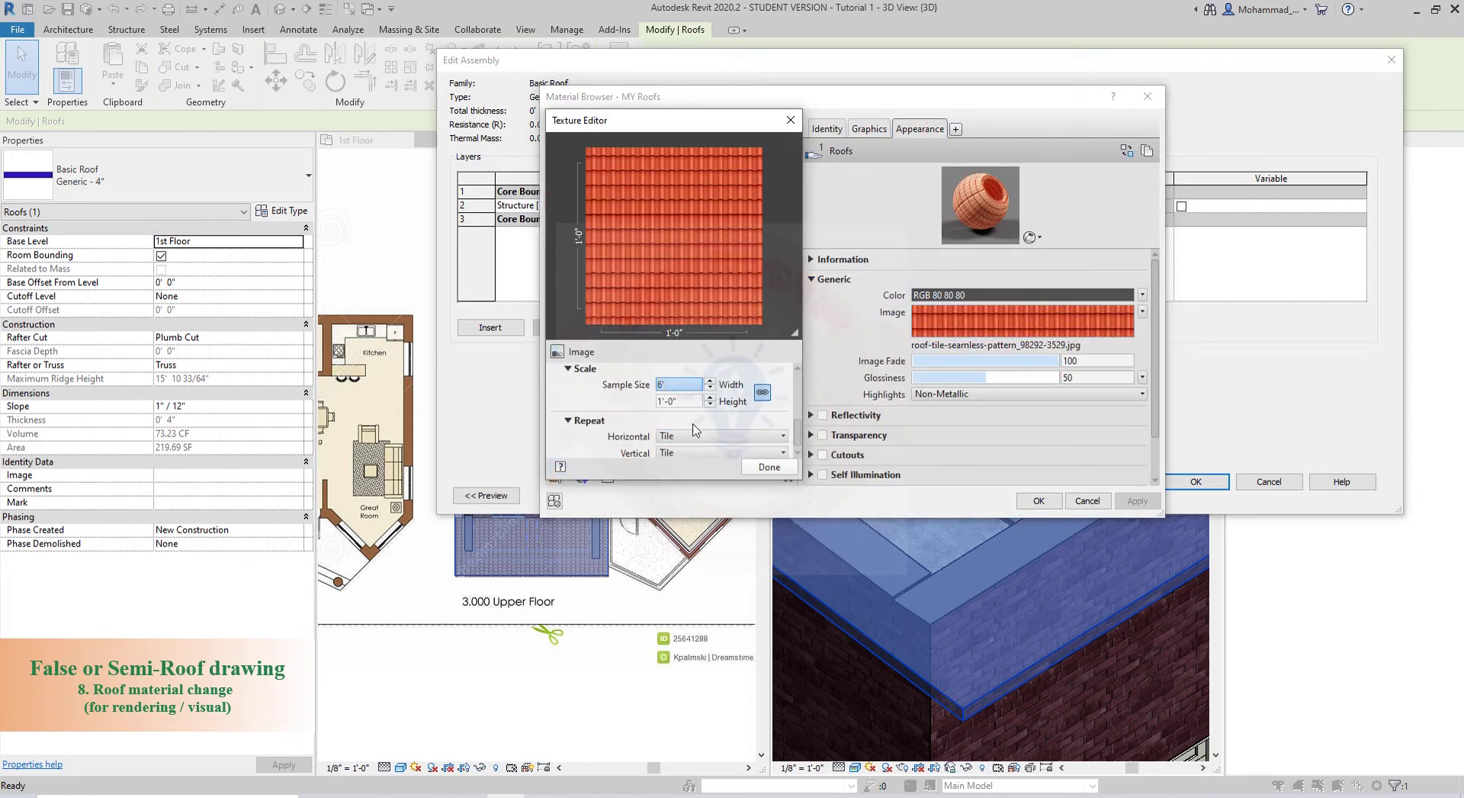
{"action": "left_click", "coordinate": [767, 466]}
{"action": "left_click", "coordinate": [1038, 500]}
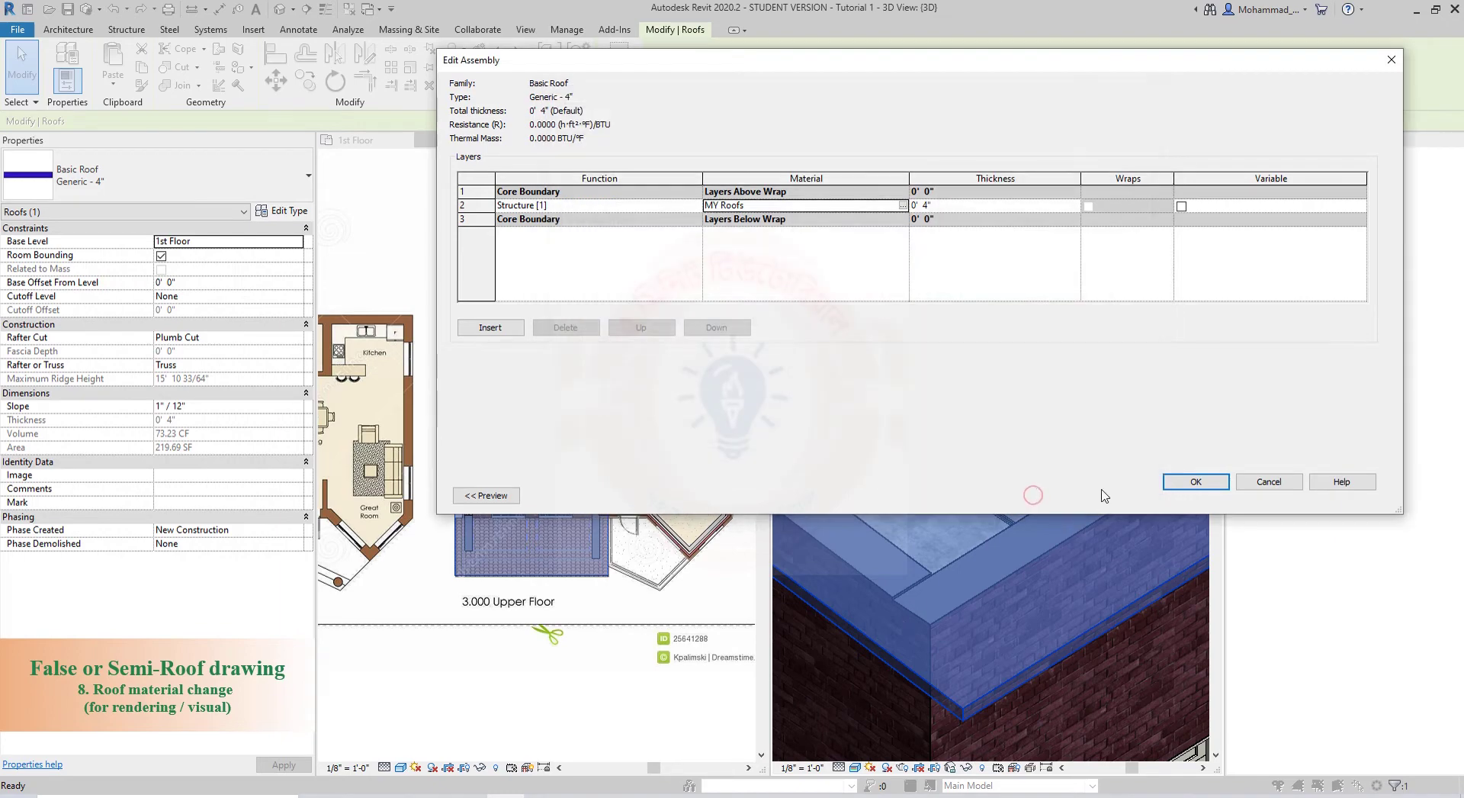
{"action": "left_click", "coordinate": [1196, 481]}
{"action": "left_click", "coordinate": [1209, 496]}
{"action": "left_click", "coordinate": [1125, 648]}
- Make the MY Roofs material use its render appearance for shading and apply it to the semi-roof type
{"action": "scroll", "coordinate": [1125, 652], "scroll_direction": "down", "scroll_amount": 4}
{"action": "middle_click_drag", "start_coordinate": [1125, 658], "coordinate": [965, 488]}
{"action": "scroll", "coordinate": [1039, 563], "scroll_direction": "up", "scroll_amount": 3}
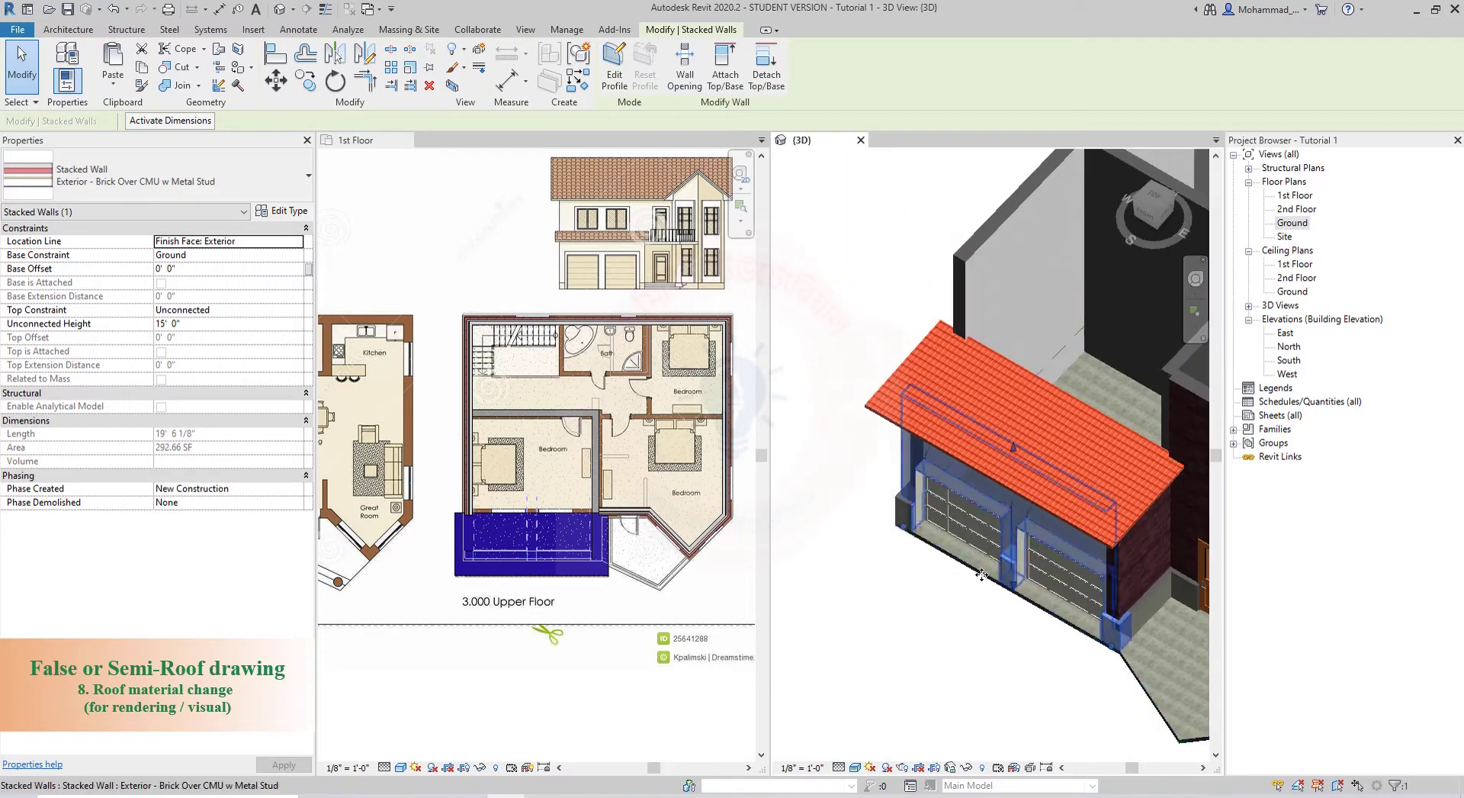
{"action": "left_click", "coordinate": [967, 460]}
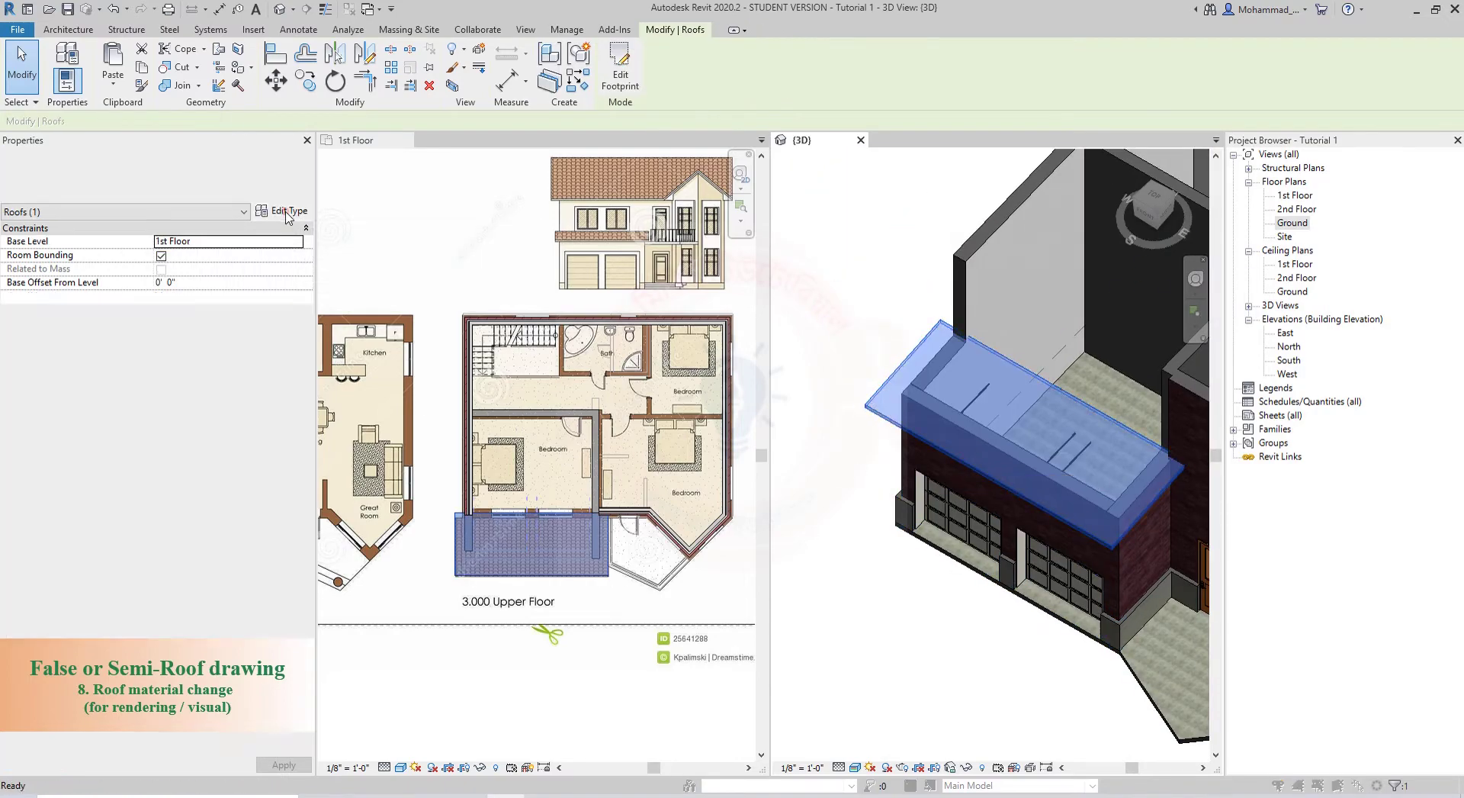
{"action": "left_click", "coordinate": [284, 210]}
{"action": "left_click", "coordinate": [1217, 189]}
{"action": "left_click", "coordinate": [854, 205]}
{"action": "left_click", "coordinate": [905, 205]}
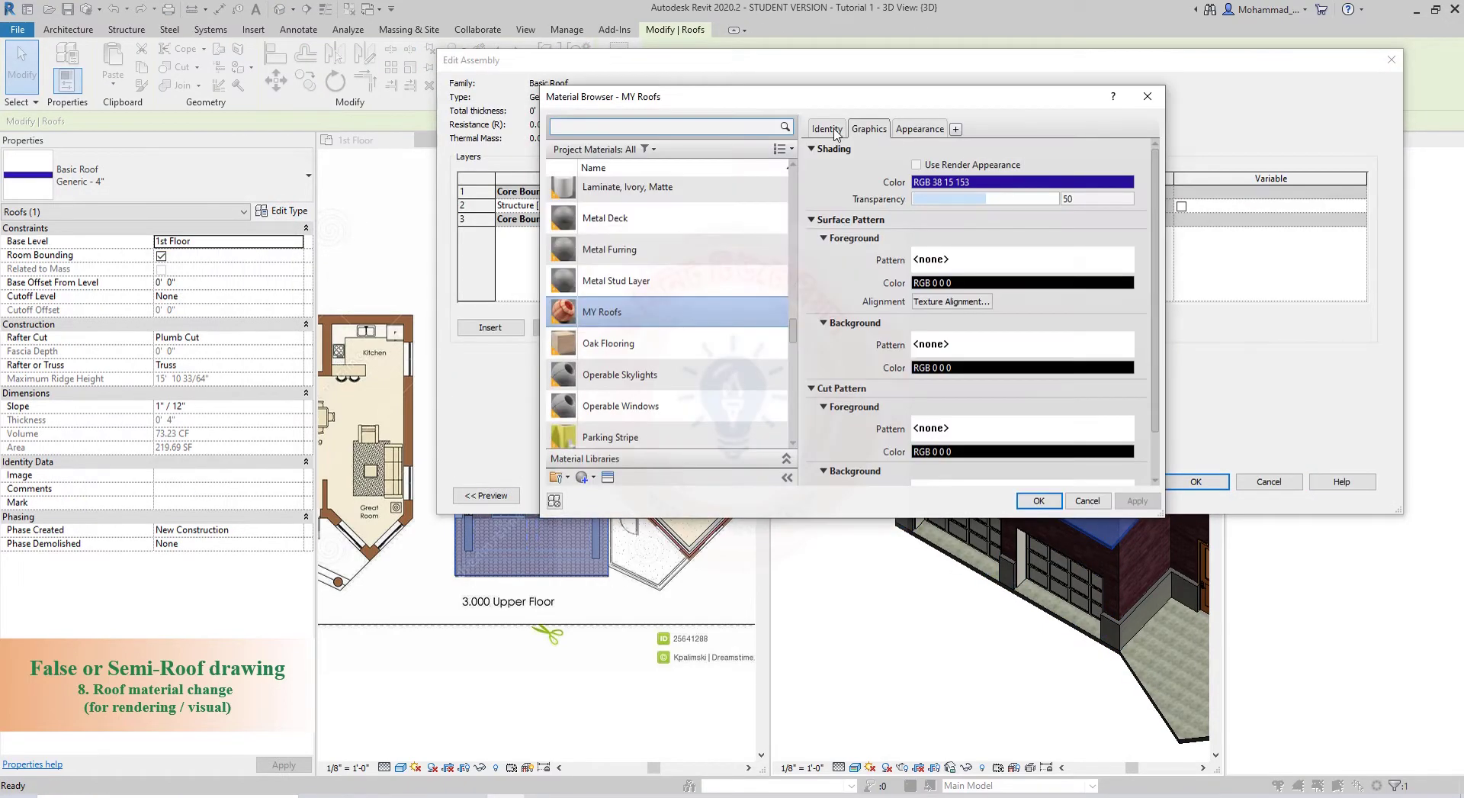
{"action": "left_click", "coordinate": [919, 129]}
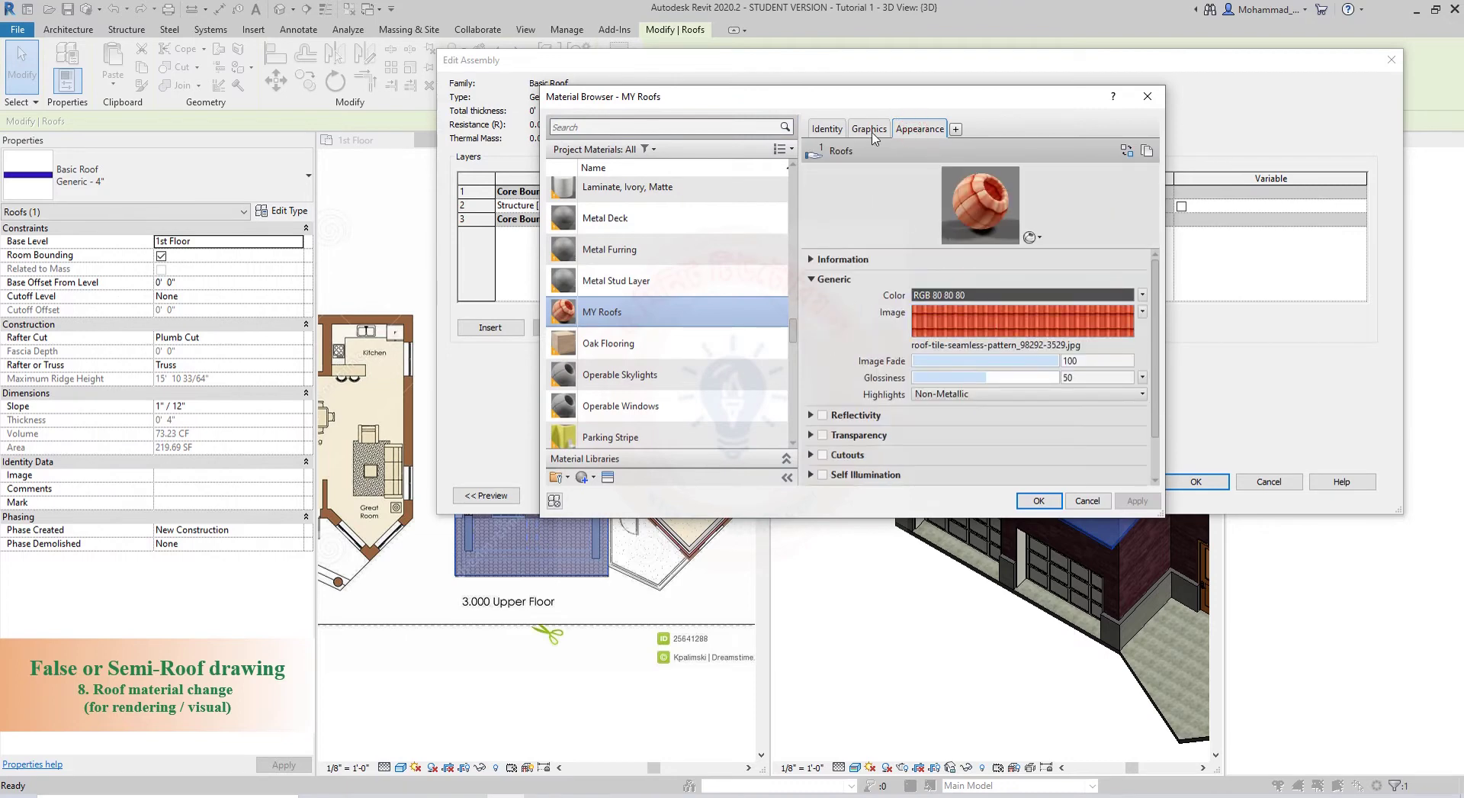
{"action": "left_click", "coordinate": [870, 130]}
{"action": "left_click", "coordinate": [916, 164]}
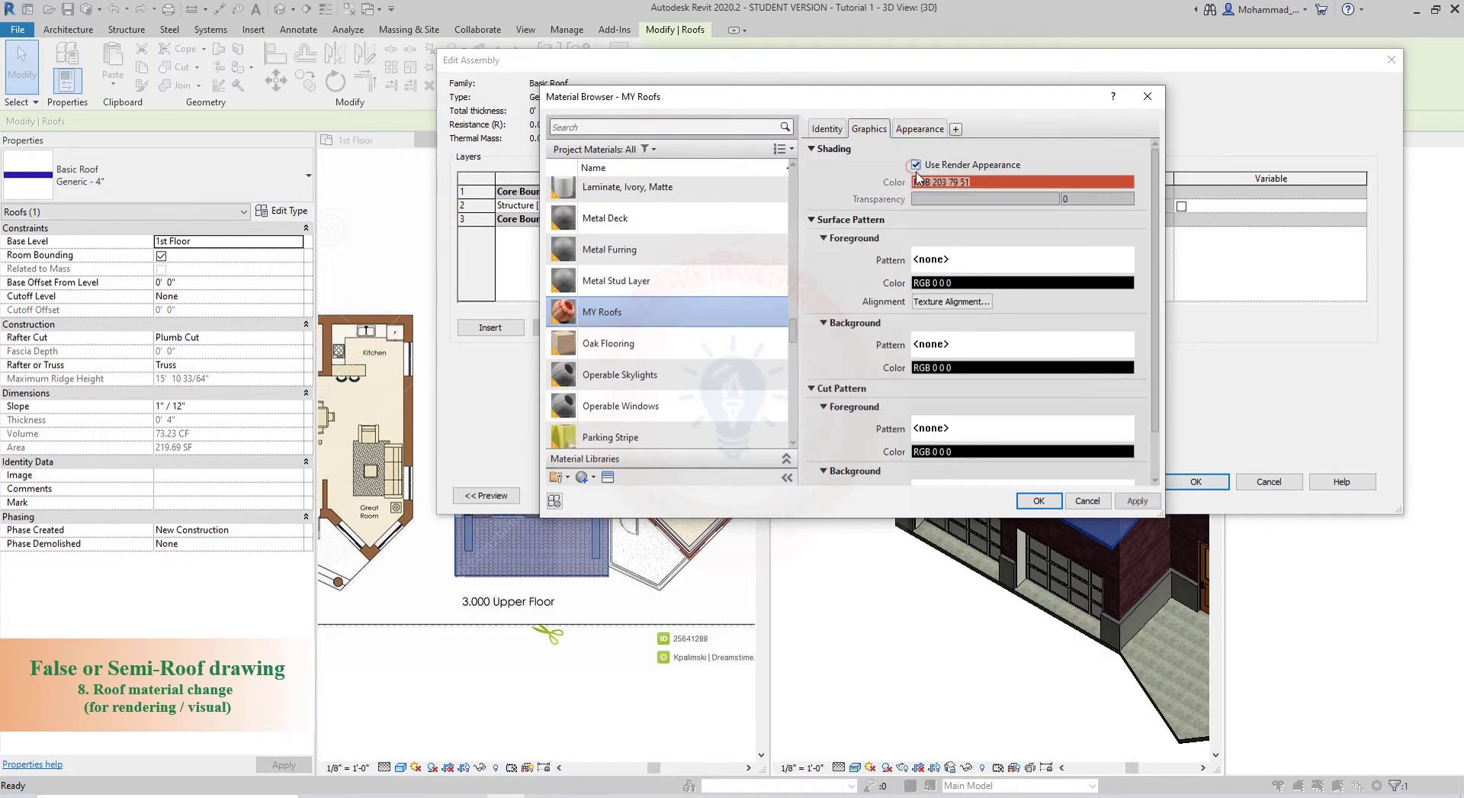
{"action": "left_click", "coordinate": [1037, 501]}
{"action": "left_click", "coordinate": [1195, 482]}
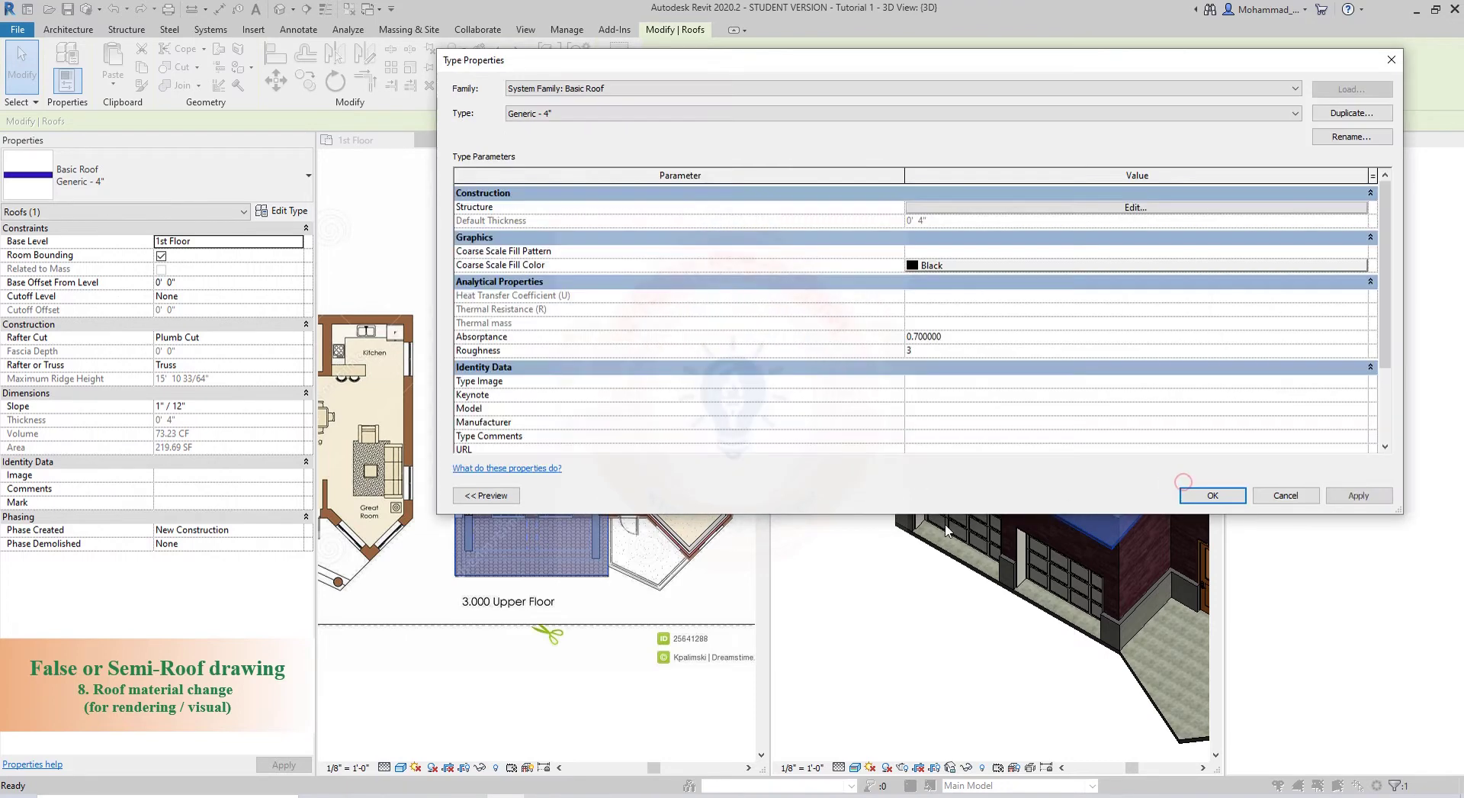
{"action": "left_click", "coordinate": [1211, 490]}
- Display the 1st Floor plan in the Realistic visual style and examine the semi-roof's tiles
{"action": "left_click", "coordinate": [598, 594]}
{"action": "scroll", "coordinate": [500, 589], "scroll_direction": "up", "scroll_amount": 2}
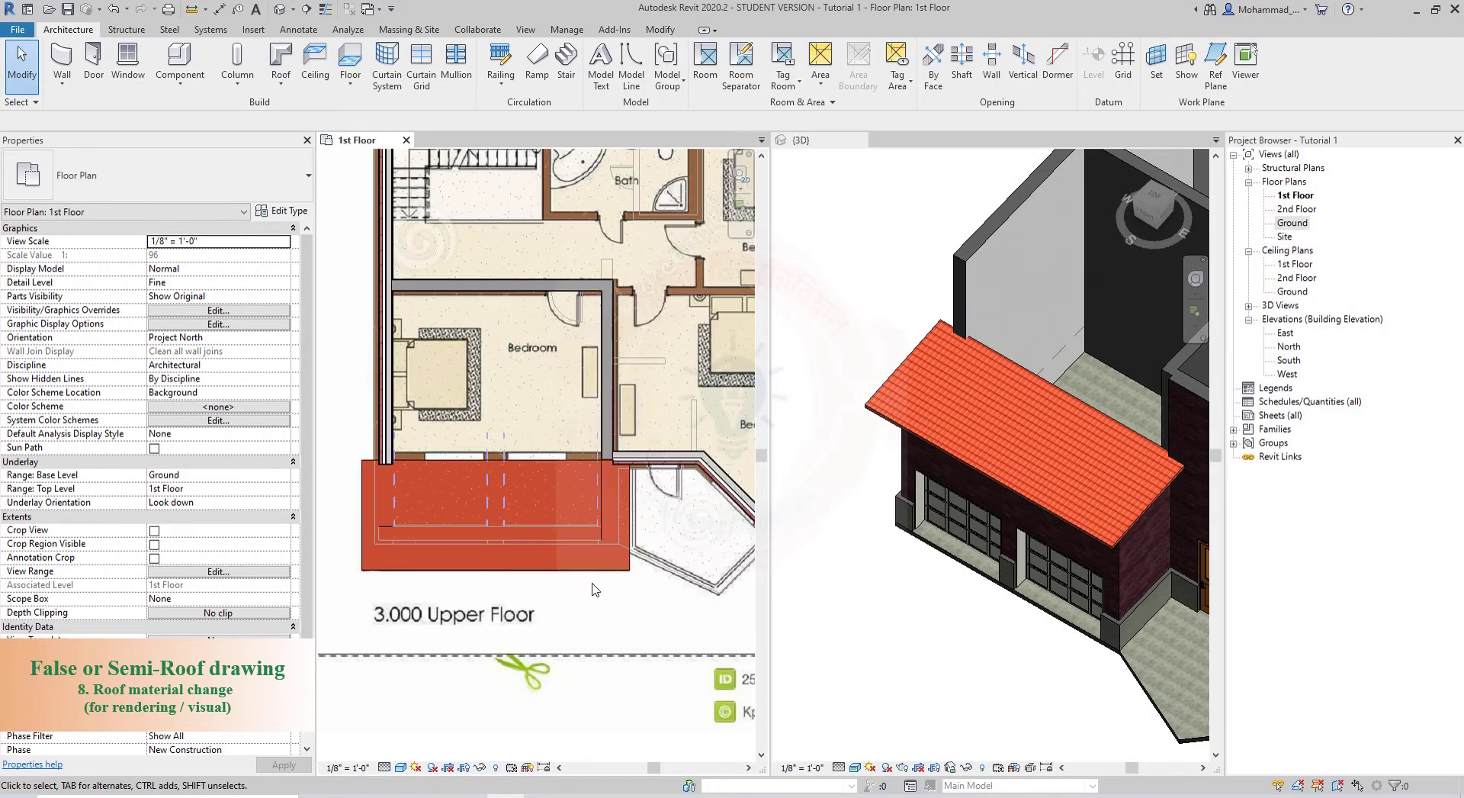
{"action": "left_click", "coordinate": [400, 767]}
{"action": "left_click", "coordinate": [427, 730]}
{"action": "scroll", "coordinate": [613, 604], "scroll_direction": "up", "scroll_amount": 3}
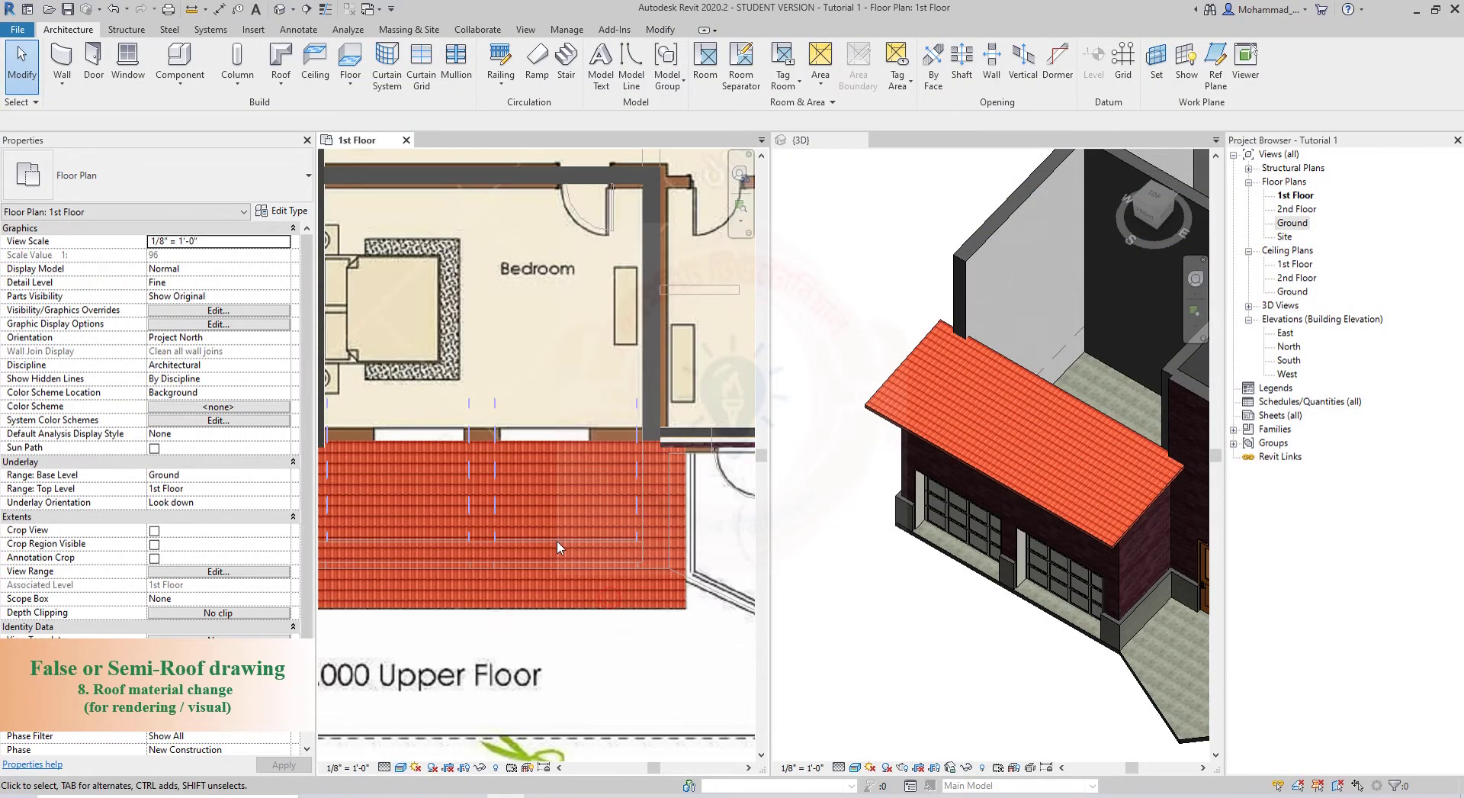
- Set both the 1st Floor plan and the 3D view to the Shaded visual style
{"action": "left_click", "coordinate": [400, 767]}
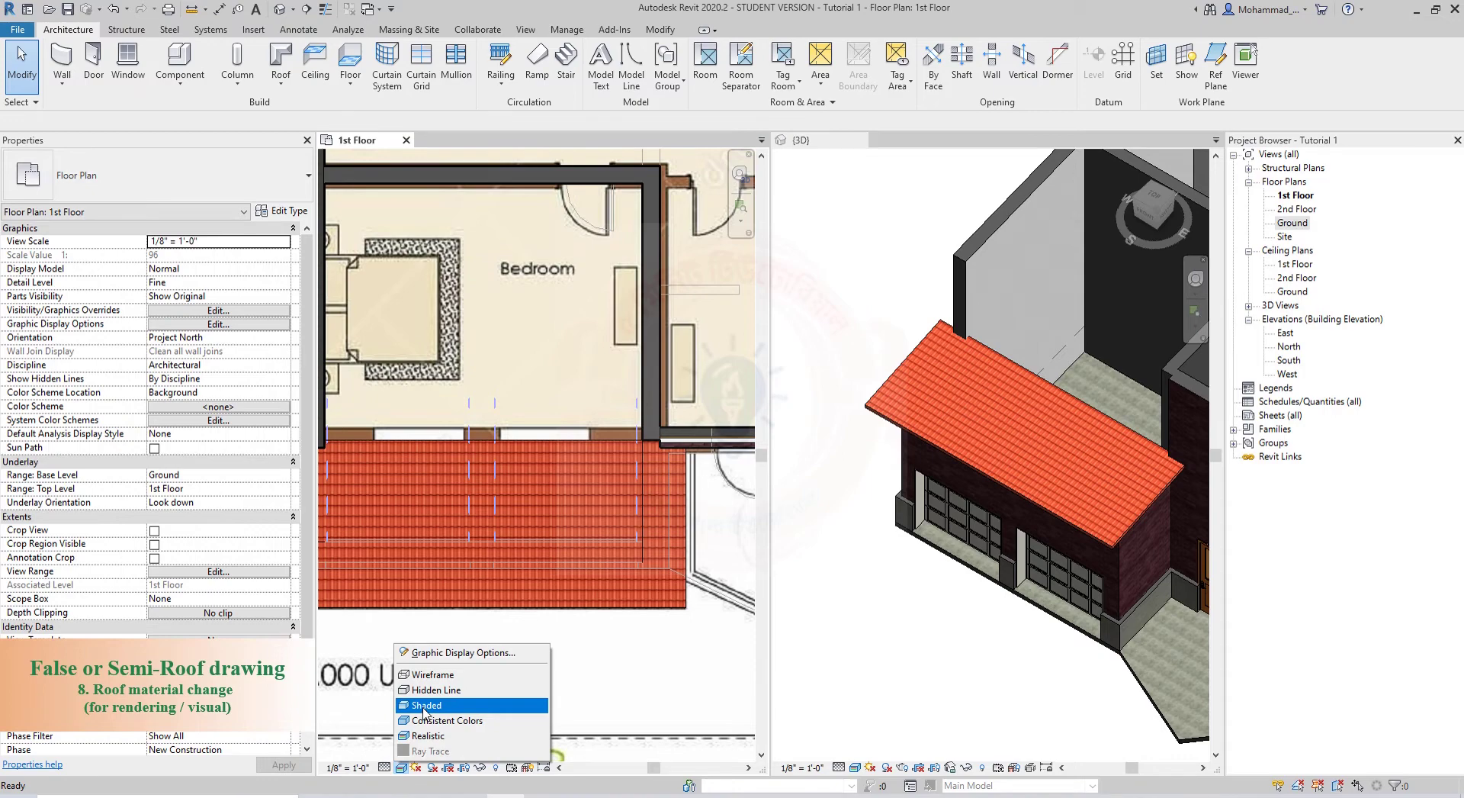
{"action": "left_click", "coordinate": [422, 707]}
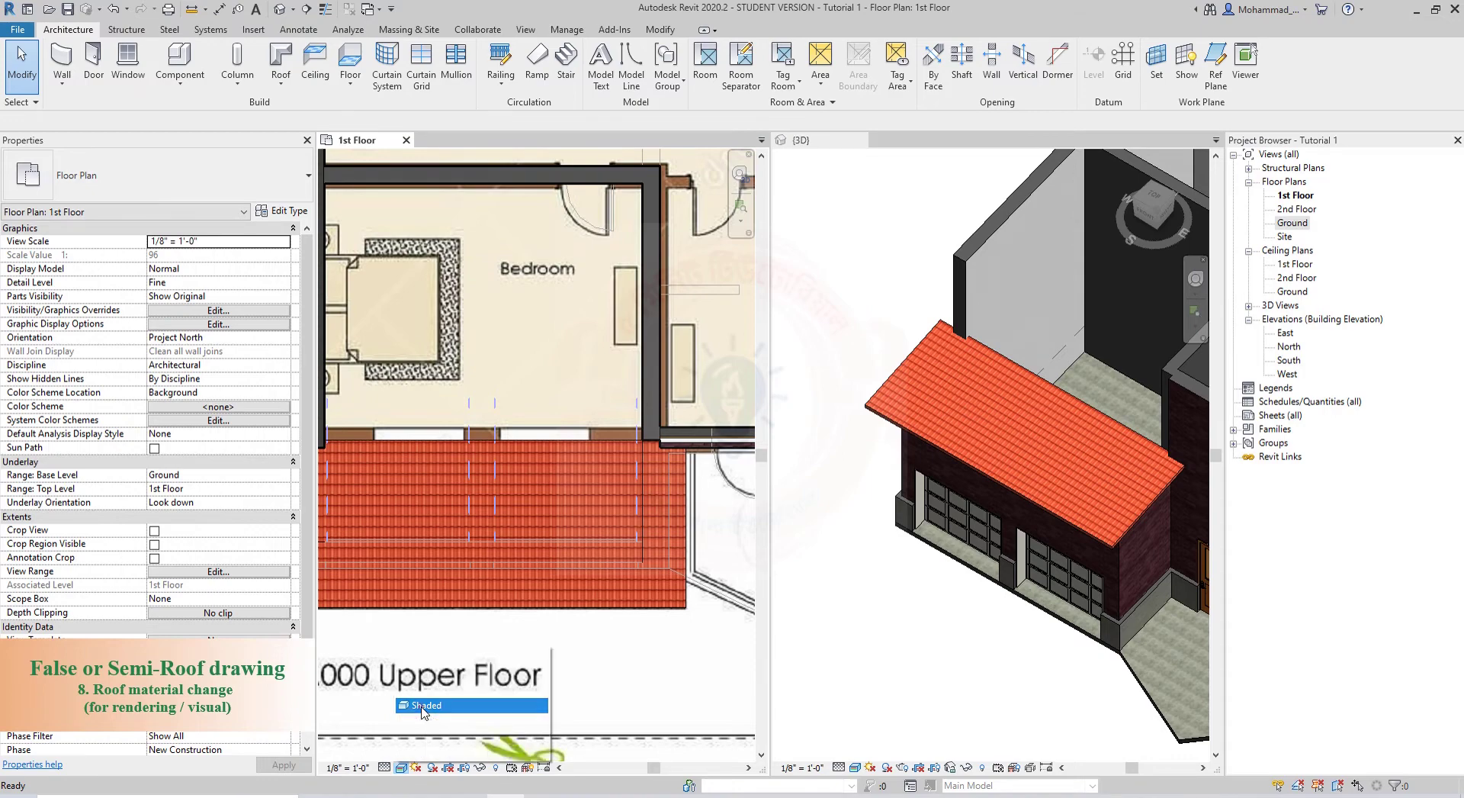
{"action": "left_click", "coordinate": [1095, 524]}
{"action": "left_click", "coordinate": [854, 767]}
{"action": "left_click", "coordinate": [877, 710]}
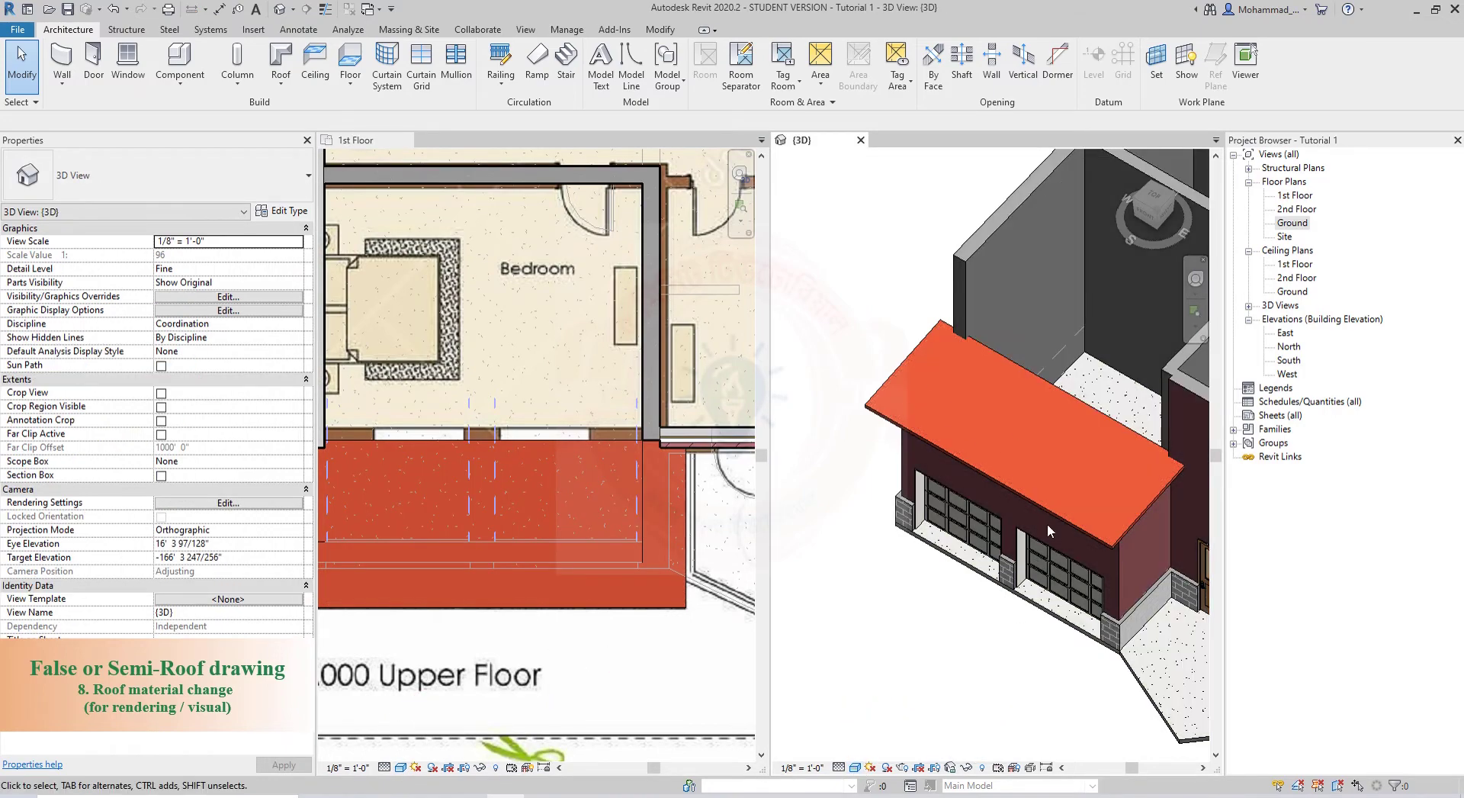
{"action": "middle_click_drag", "start_coordinate": [1047, 527], "coordinate": [1006, 445], "text": "shift"}
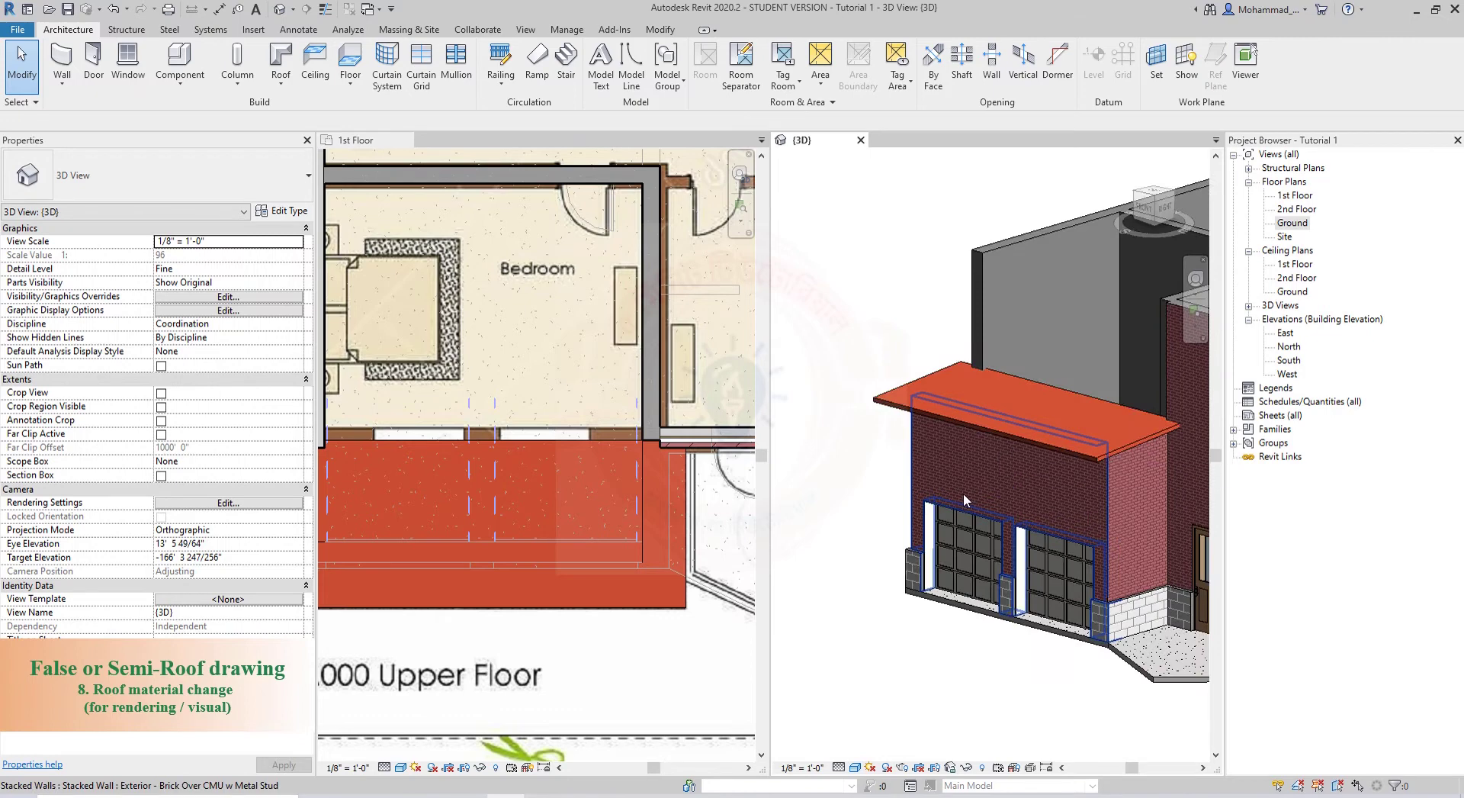
{"action": "mouse_move", "coordinate": [953, 519]}
{"action": "middle_mouse_down", "text": "shift"}
{"action": "mouse_move", "coordinate": [963, 536]}
{"action": "mouse_move", "coordinate": [940, 513]}
{"action": "mouse_move", "coordinate": [957, 527]}
{"action": "middle_mouse_up", "text": "shift"}
- Draw an Exterior - Brick Over CMU w Metal Stud wall on the 1st Floor along the semi-roof's back edge, closing the bedroom's front
{"action": "left_click", "coordinate": [514, 556]}
{"action": "scroll", "coordinate": [514, 563], "scroll_direction": "down", "scroll_amount": 3}
{"action": "middle_click_drag", "start_coordinate": [514, 563], "coordinate": [573, 554]}
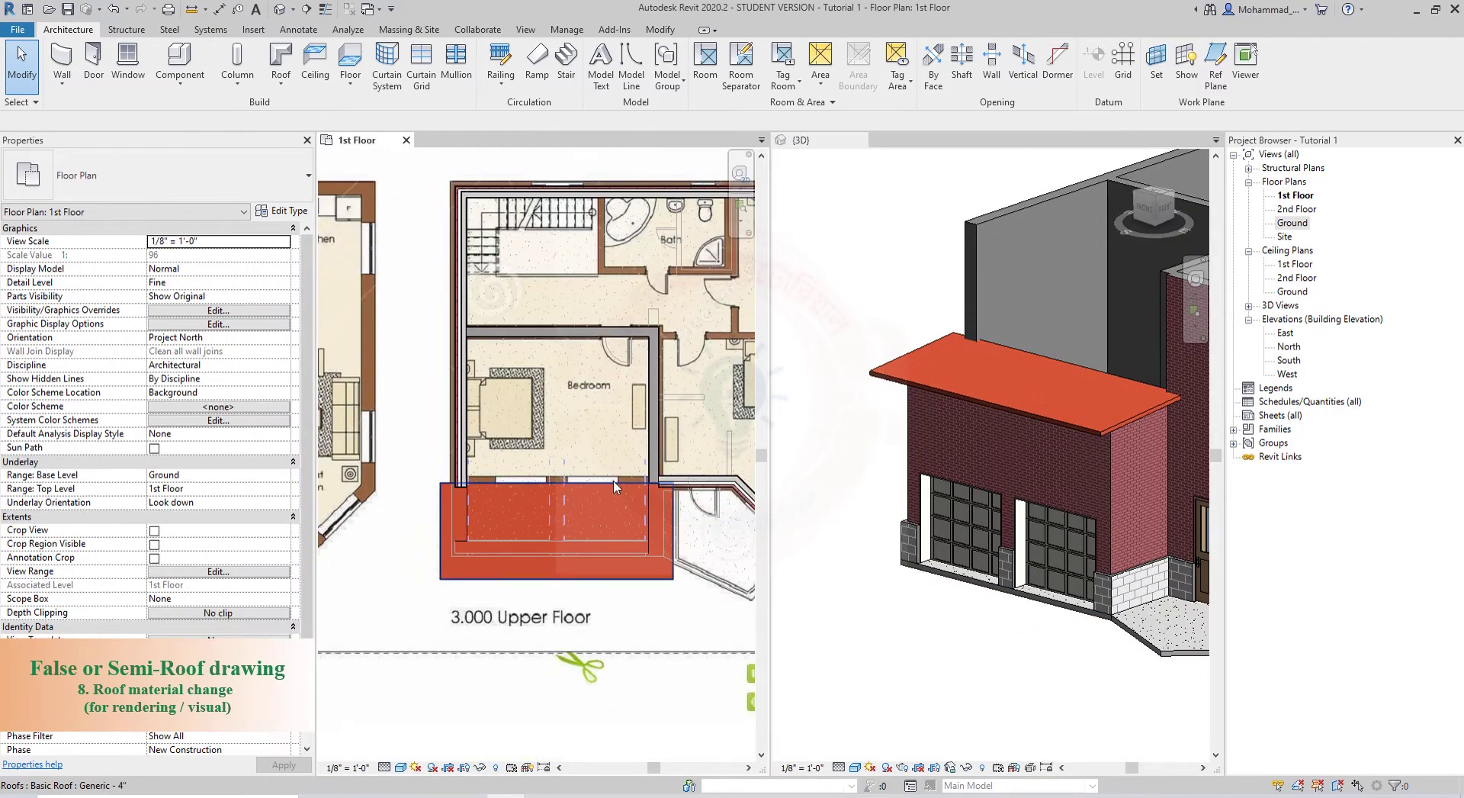
{"action": "left_click", "coordinate": [591, 577]}
{"action": "left_click", "coordinate": [68, 29]}
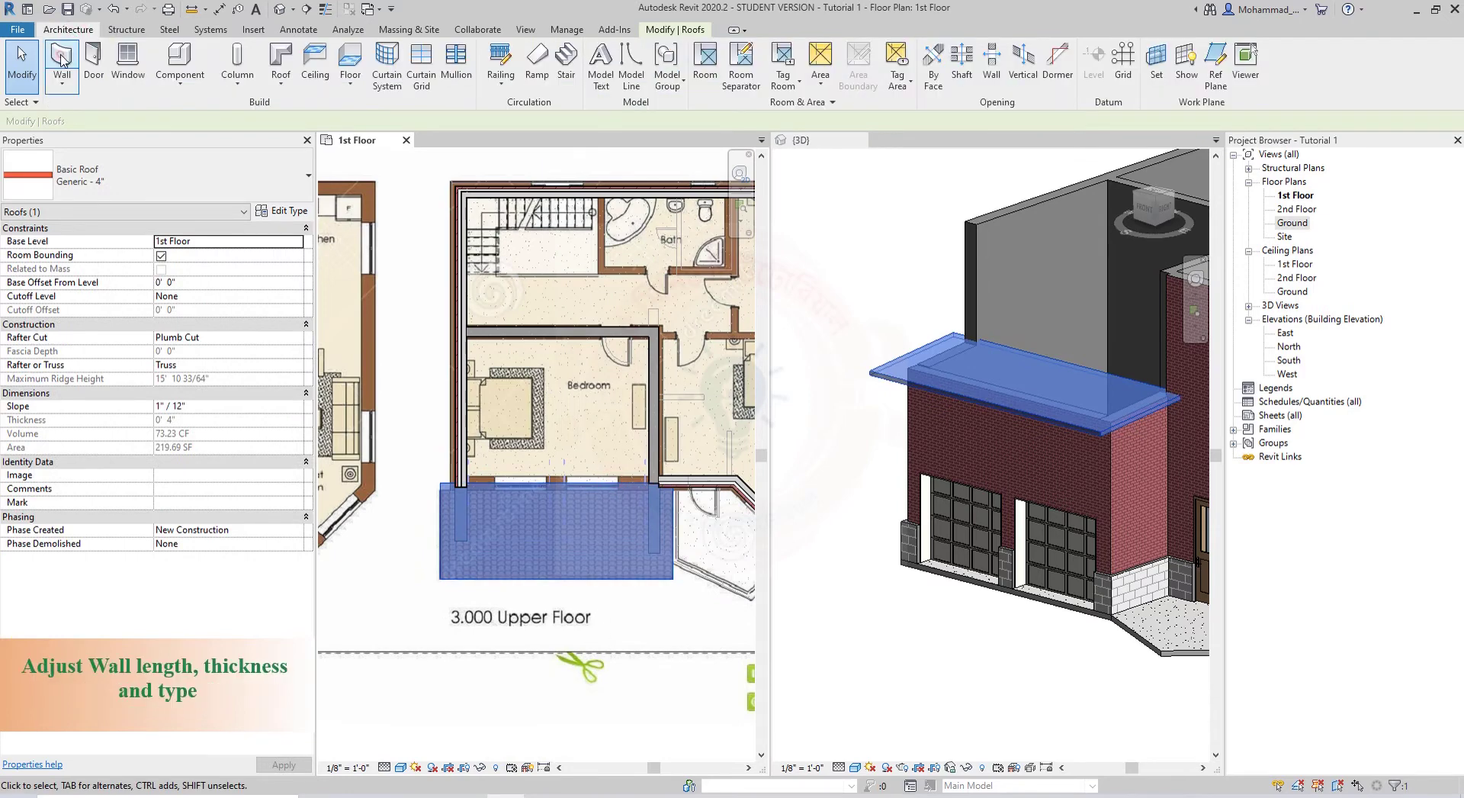
{"action": "left_click", "coordinate": [62, 62]}
{"action": "scroll", "coordinate": [658, 482], "scroll_direction": "up", "scroll_amount": 2}
{"action": "left_click", "coordinate": [649, 484]}
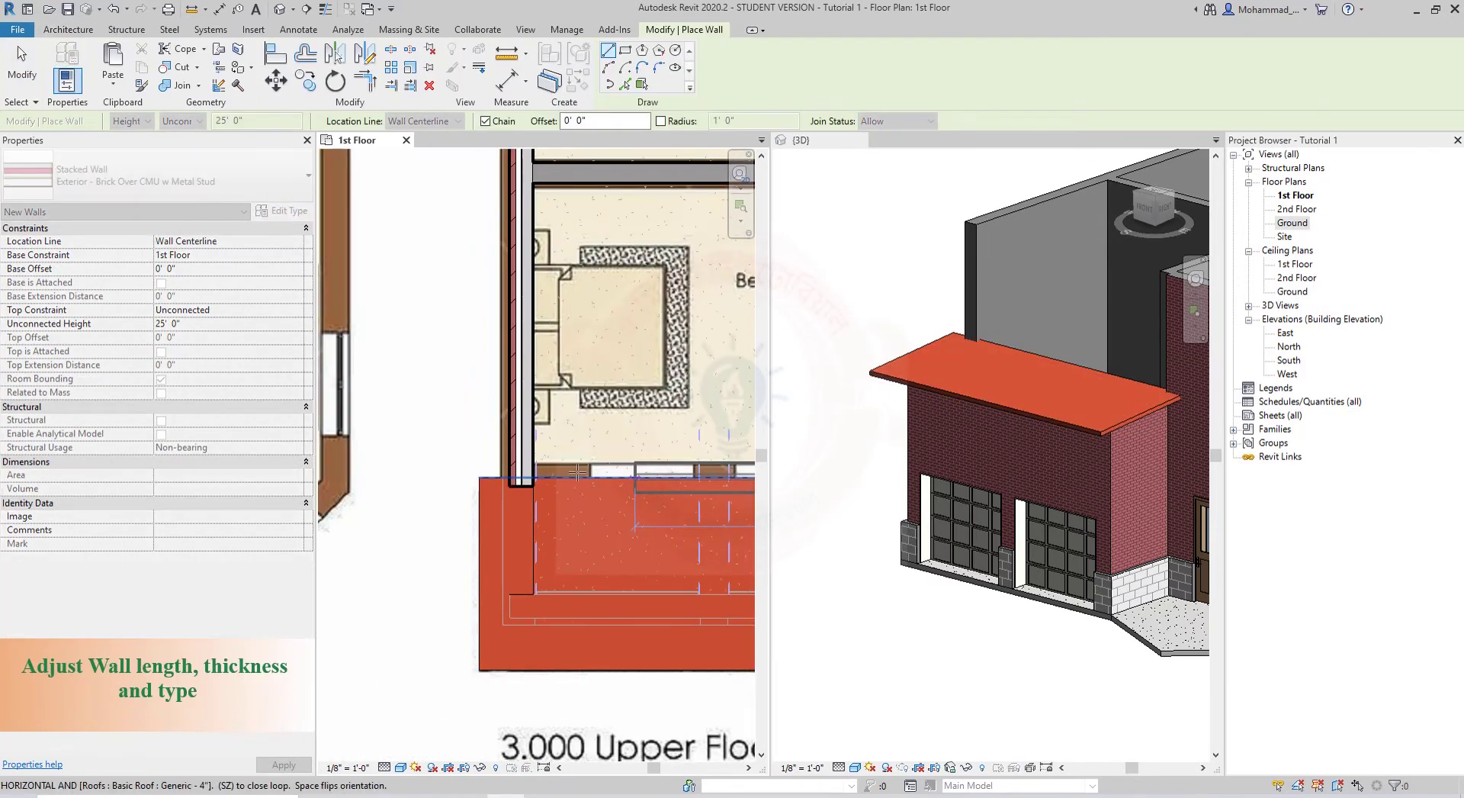
{"action": "left_click", "coordinate": [516, 486]}
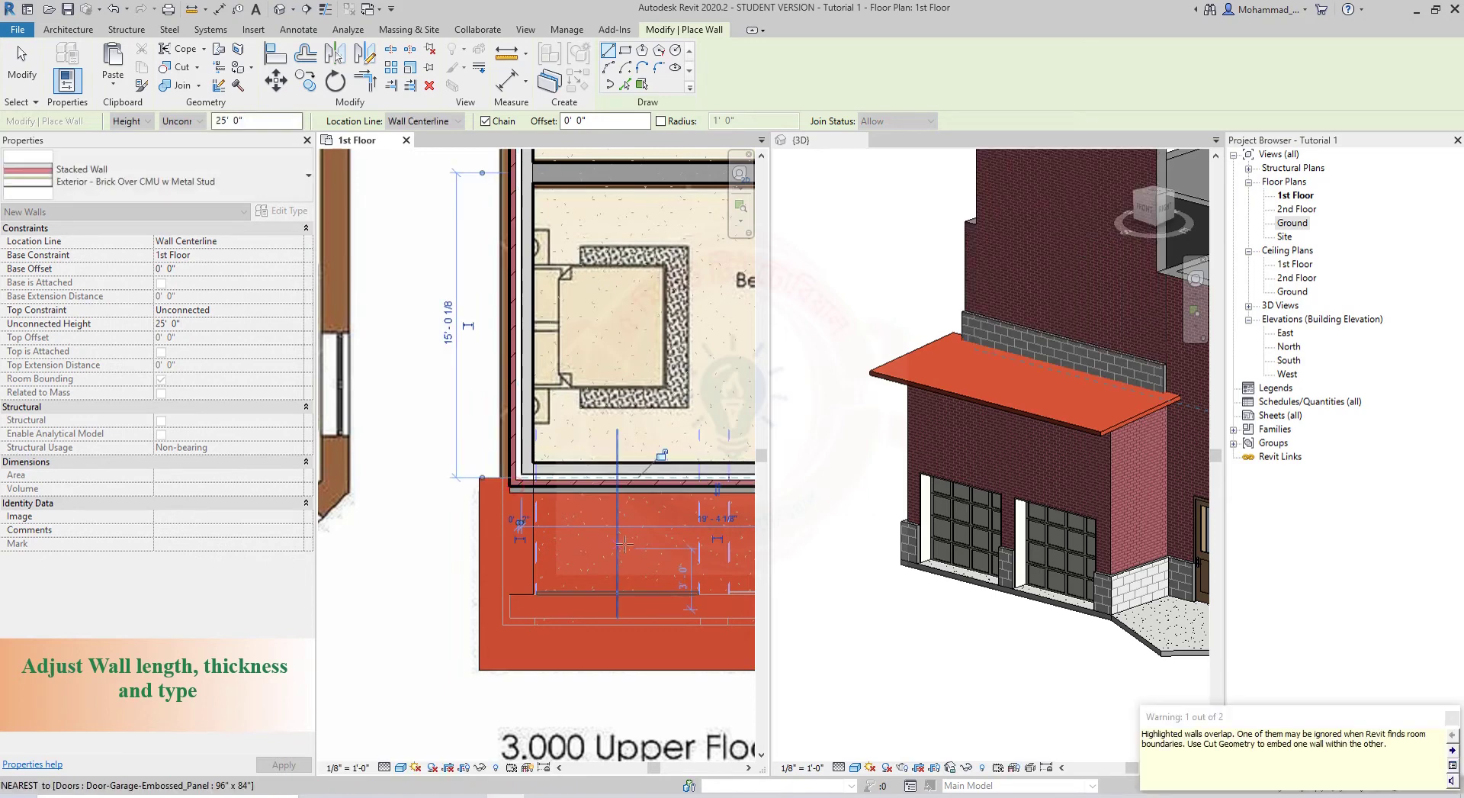
- Change the new 1st Floor bedroom front wall to the Basic Wall type Exterior - Brick on CMU
{"action": "key", "text": "Escape"}
{"action": "key", "text": "Escape"}
{"action": "left_click", "coordinate": [671, 484]}
{"action": "left_click", "coordinate": [204, 164]}
{"action": "scroll", "coordinate": [152, 298], "scroll_direction": "up", "scroll_amount": 5}
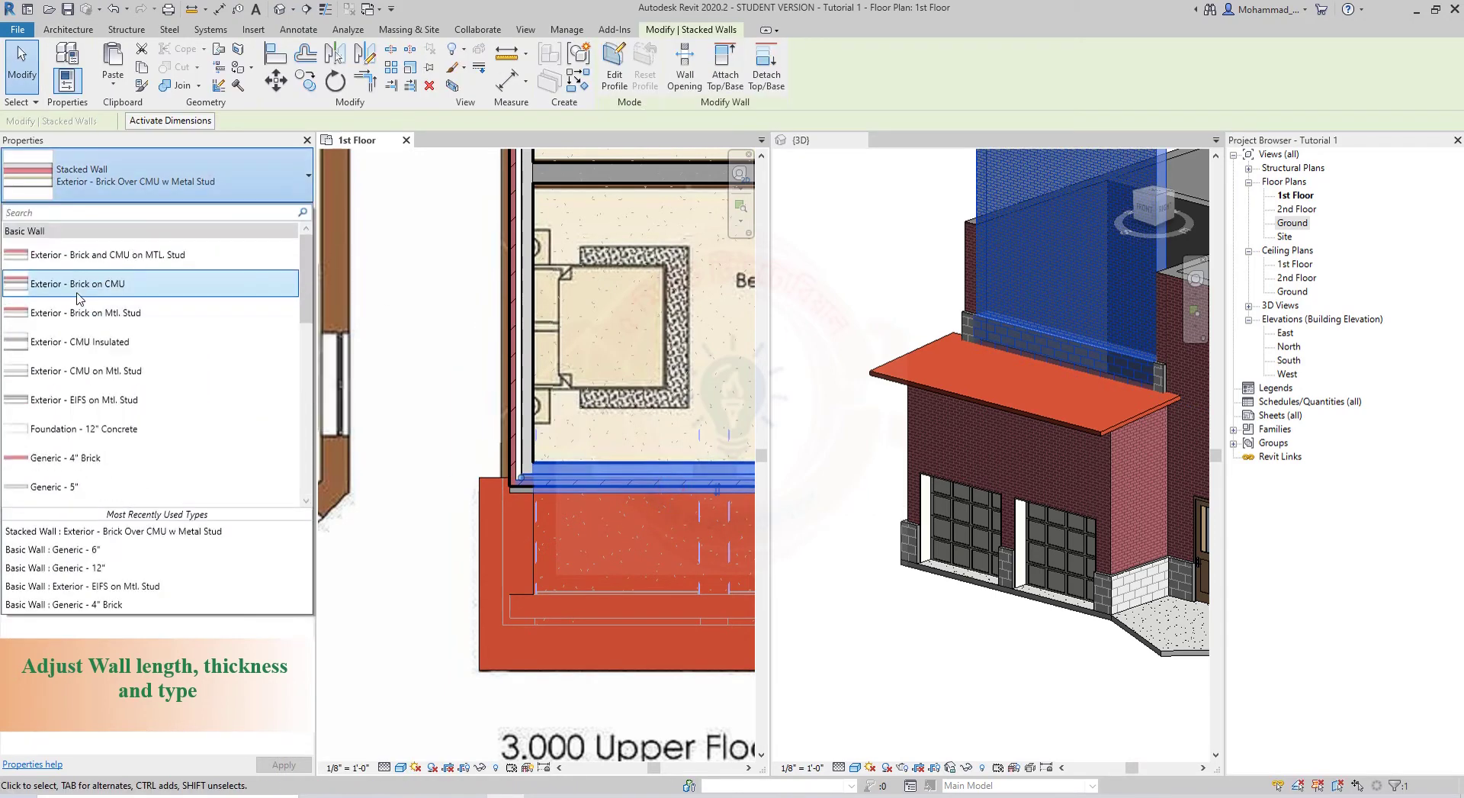
{"action": "left_click", "coordinate": [76, 287]}
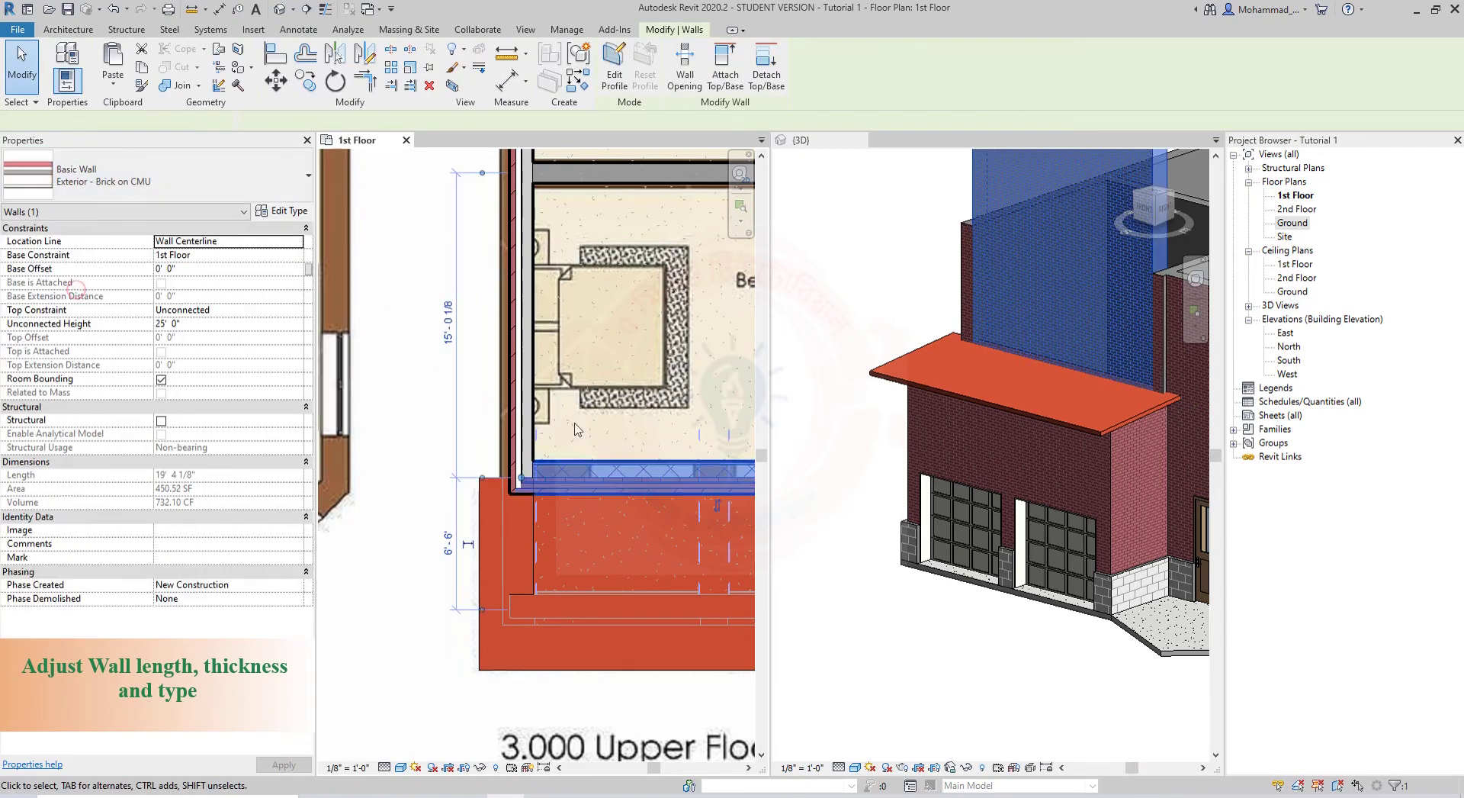
- Set the bedroom front wall's unconnected height to 10' 0"
{"action": "left_click", "coordinate": [162, 313]}
{"action": "left_click", "coordinate": [158, 324]}
{"action": "scroll", "coordinate": [927, 538], "scroll_direction": "down", "scroll_amount": 3}
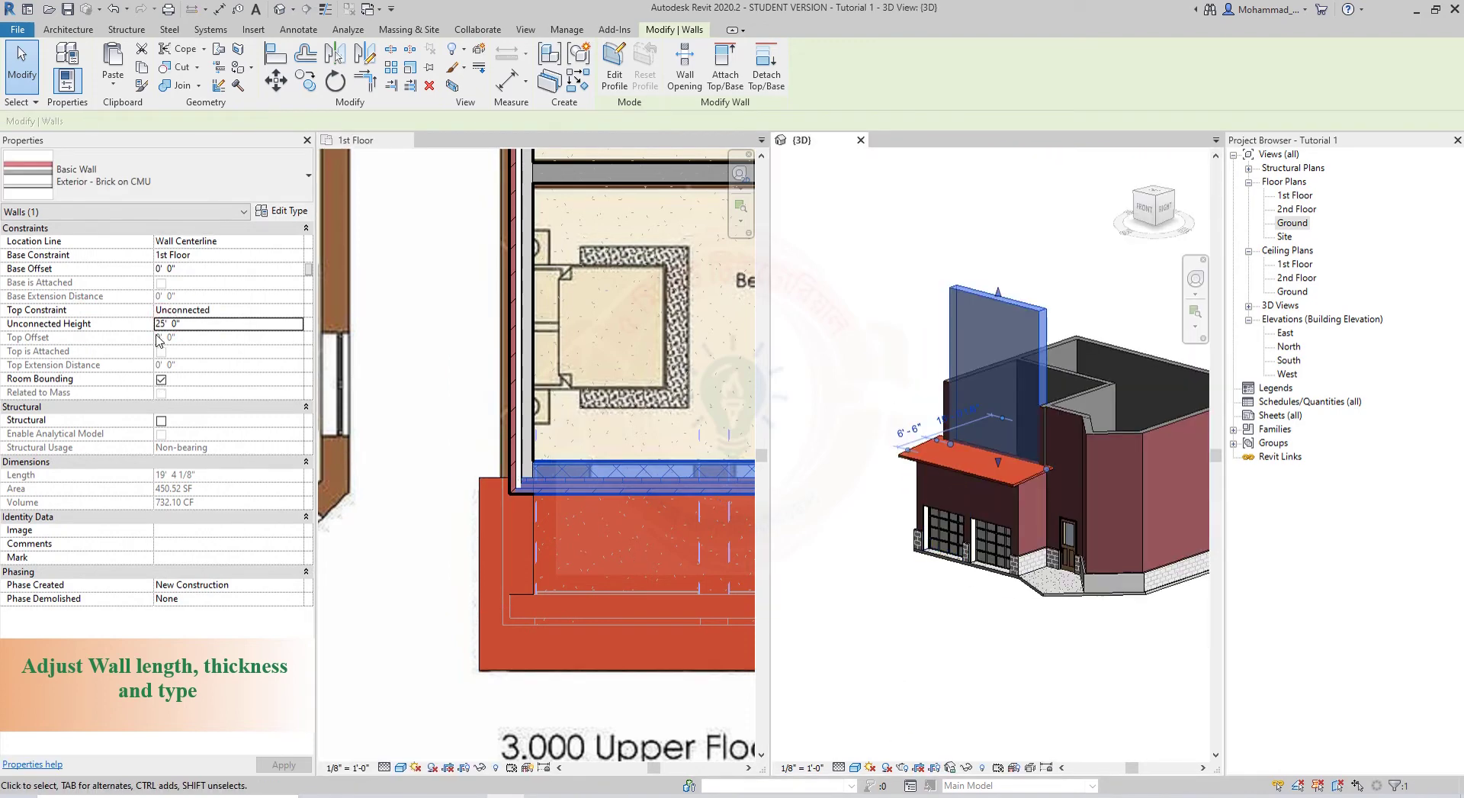
{"action": "type", "text": "1'-0"}
{"action": "left_click", "coordinate": [282, 764]}
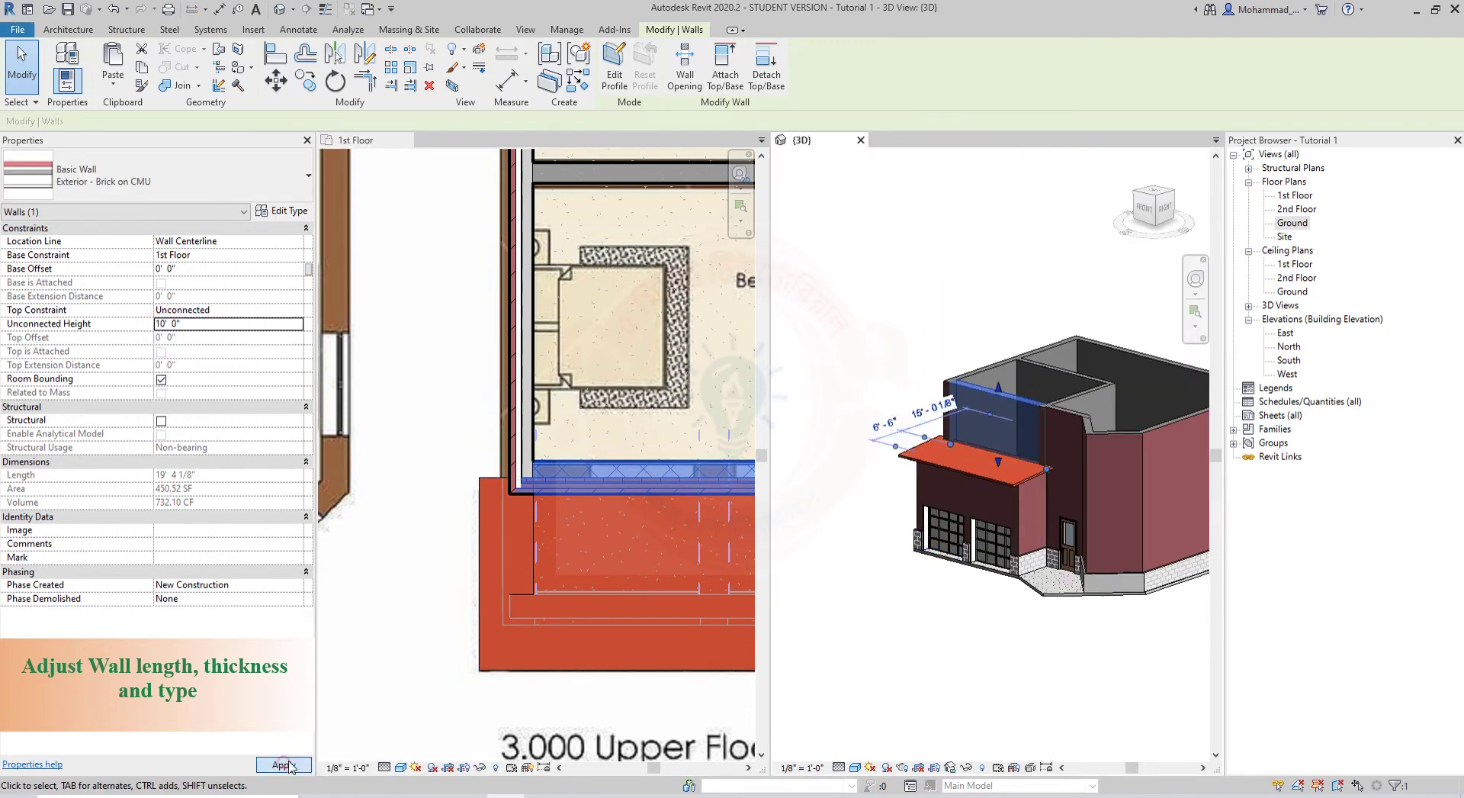
- Compare the bedroom front wall with the adjoining entrance wall and change its type to Exterior - Brick on Mtl. Stud
{"action": "left_click", "coordinate": [943, 599]}
{"action": "middle_click_drag", "start_coordinate": [943, 599], "coordinate": [1005, 671], "text": "shift"}
{"action": "scroll", "coordinate": [1066, 519], "scroll_direction": "up", "scroll_amount": 5}
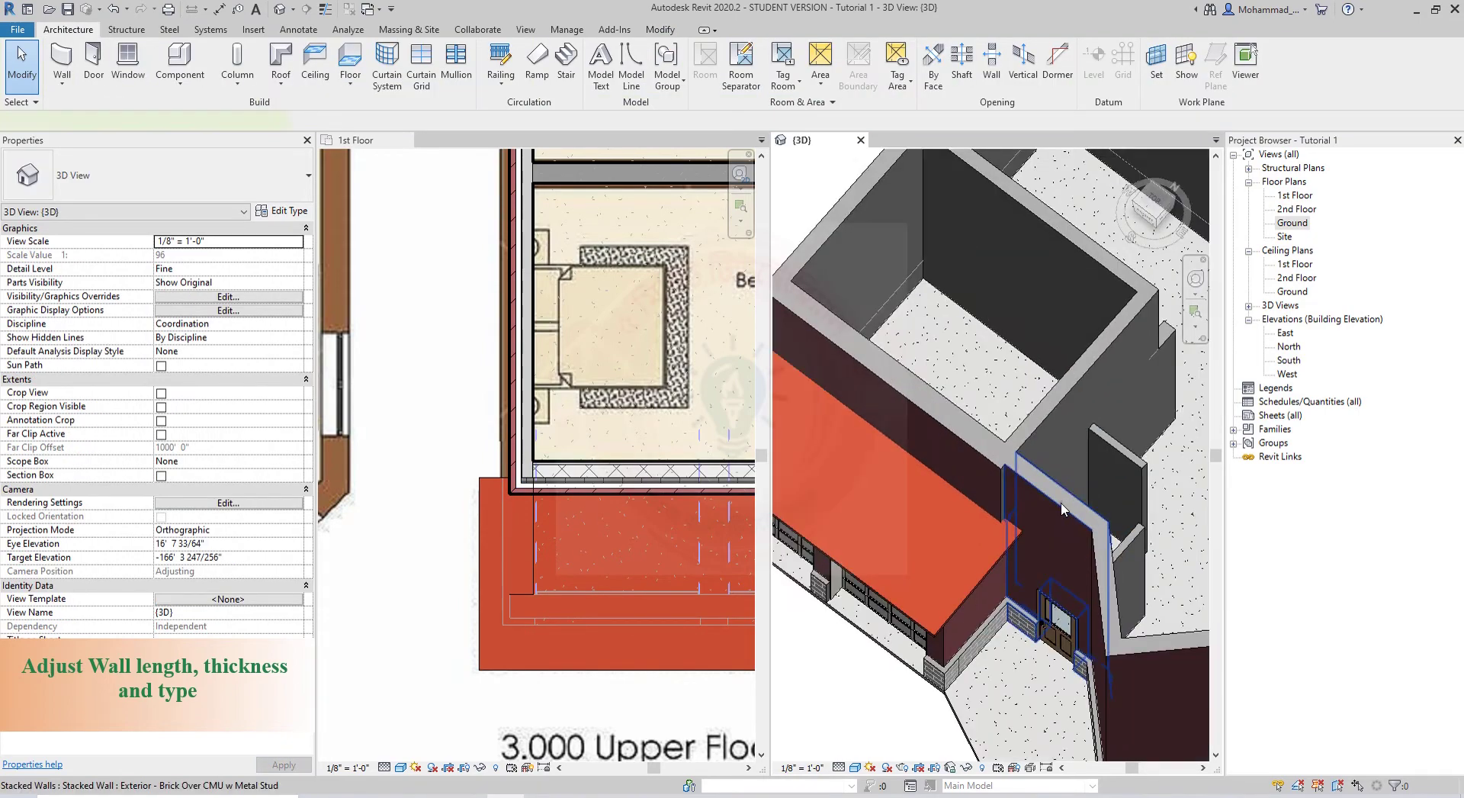
{"action": "left_click", "coordinate": [1065, 518]}
{"action": "left_click", "coordinate": [473, 422]}
{"action": "scroll", "coordinate": [475, 422], "scroll_direction": "down", "scroll_amount": 3}
{"action": "scroll", "coordinate": [450, 408], "scroll_direction": "up", "scroll_amount": 6}
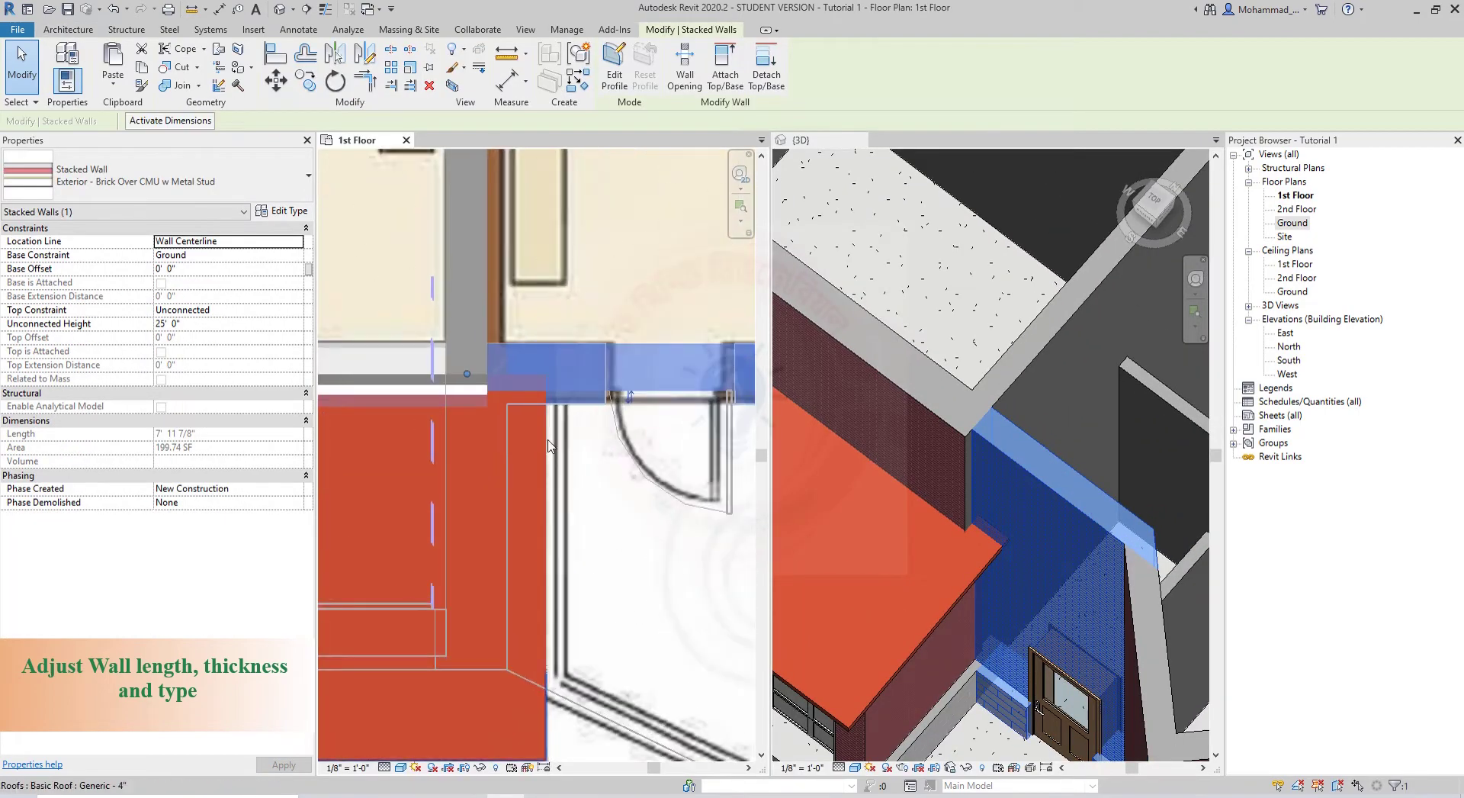
{"action": "left_click", "coordinate": [450, 408]}
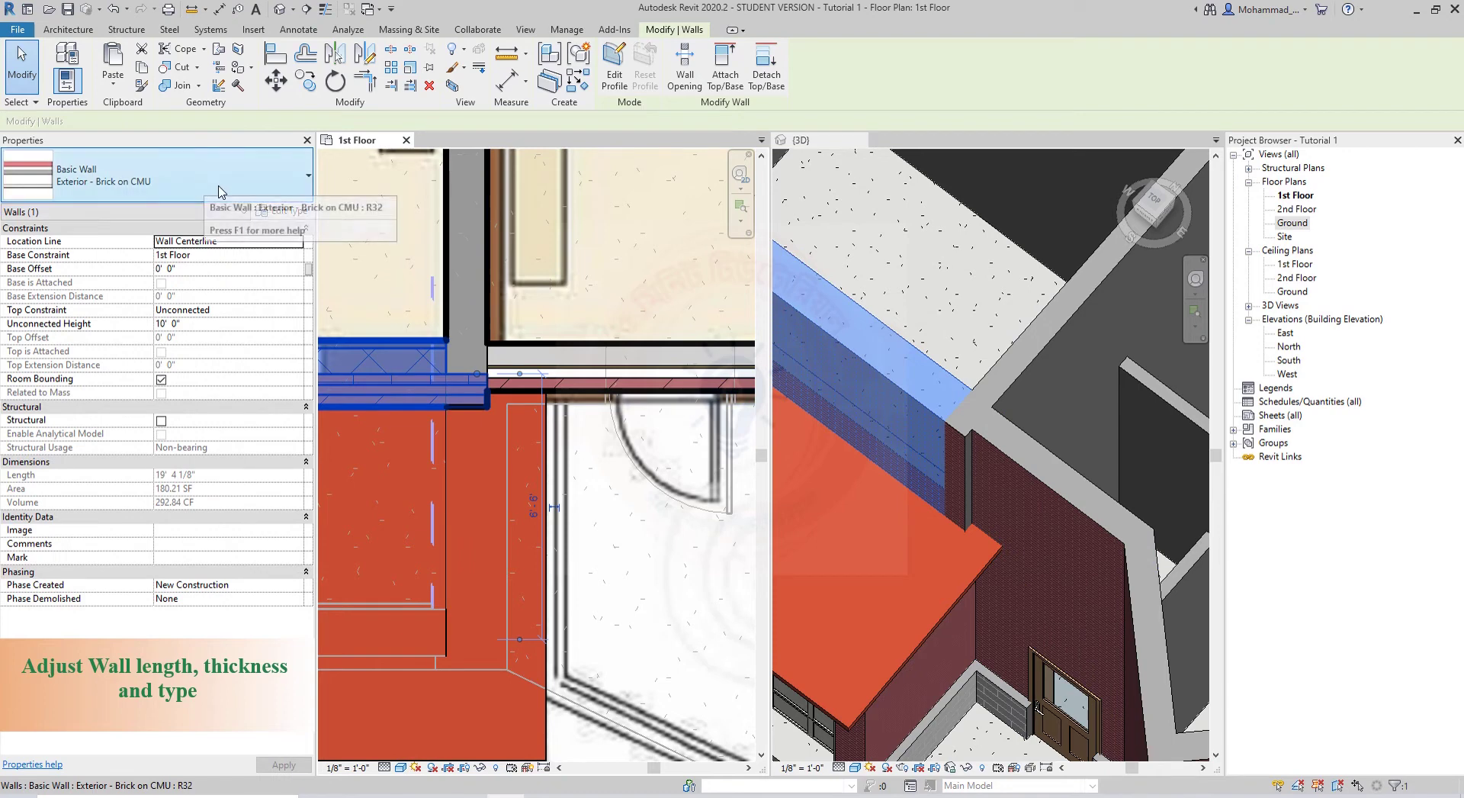
{"action": "left_click", "coordinate": [175, 177]}
{"action": "left_click", "coordinate": [171, 315]}
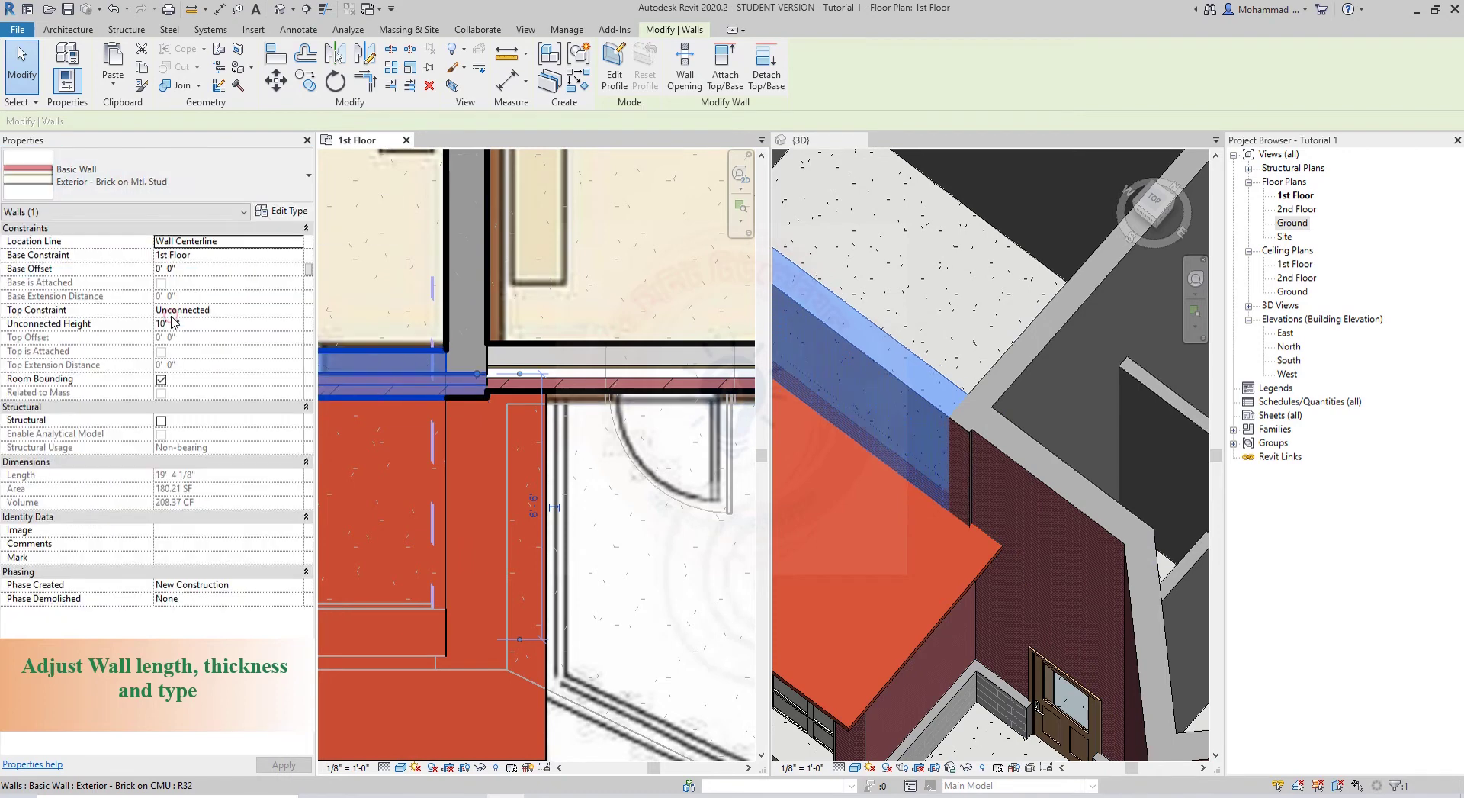
- Align the bedroom front wall's exterior face with the exterior face of the adjoining entrance wall
{"action": "left_click", "coordinate": [481, 482]}
{"action": "scroll", "coordinate": [482, 481], "scroll_direction": "down", "scroll_amount": 2}
{"action": "middle_click_drag", "start_coordinate": [421, 436], "coordinate": [545, 430]}
{"action": "left_click", "coordinate": [543, 418]}
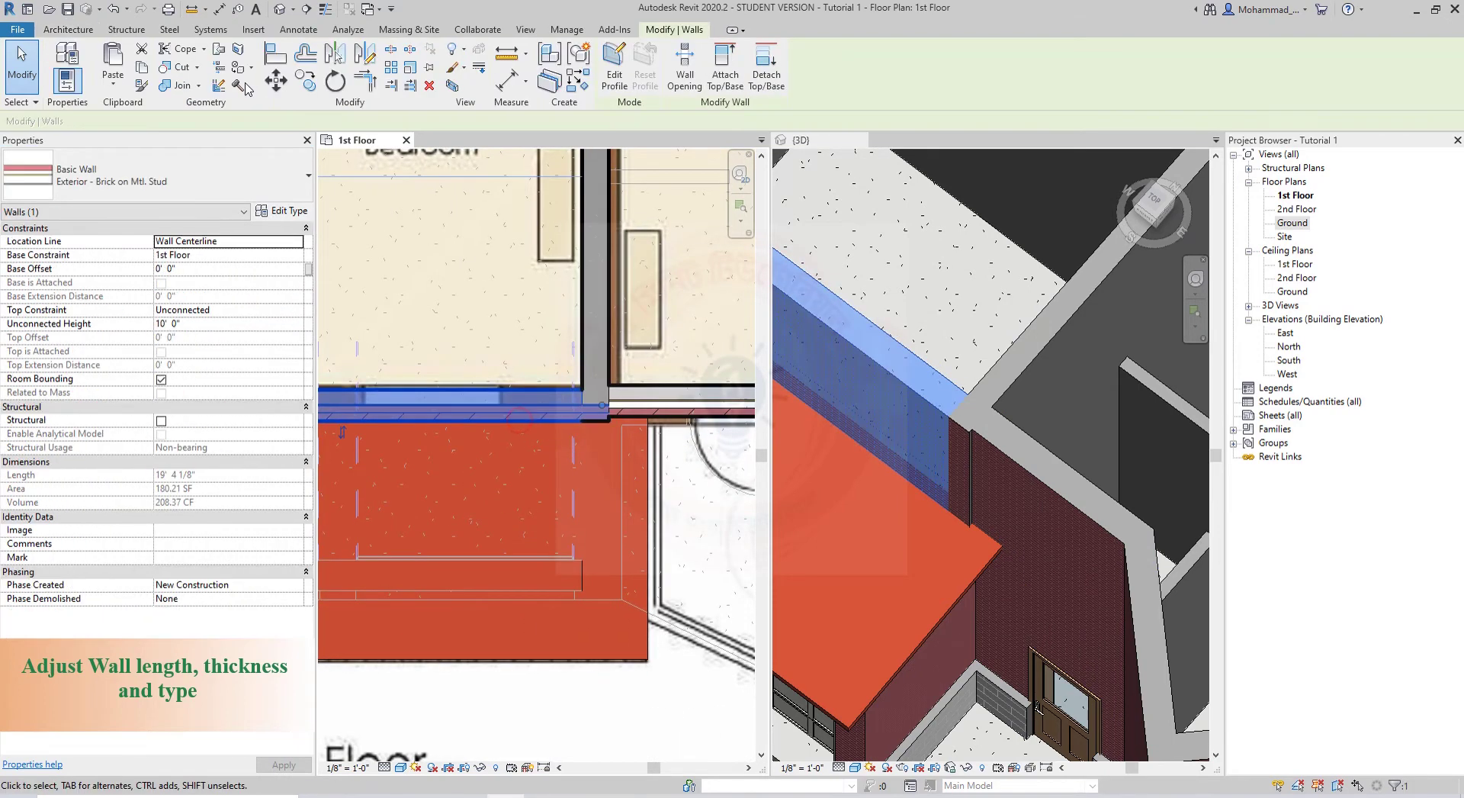
{"action": "key", "text": "a"}
{"action": "key", "text": "l"}
{"action": "left_click", "coordinate": [540, 436]}
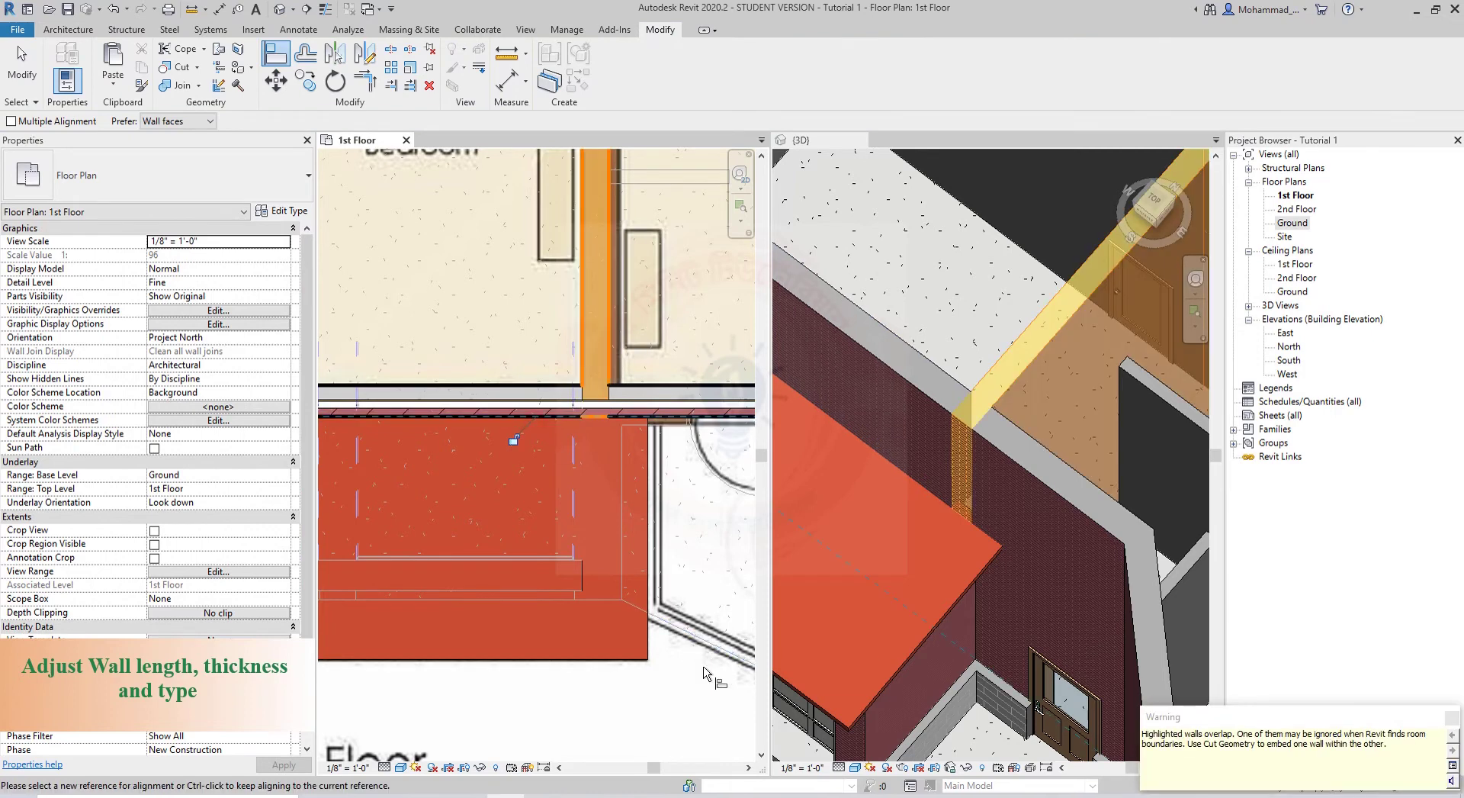
{"action": "left_click", "coordinate": [867, 668]}
{"action": "key", "text": "Escape"}
{"action": "key", "text": "Escape"}
- Disallow the join at the entrance wall's end where it meets the bedroom front wall
{"action": "left_click", "coordinate": [953, 442]}
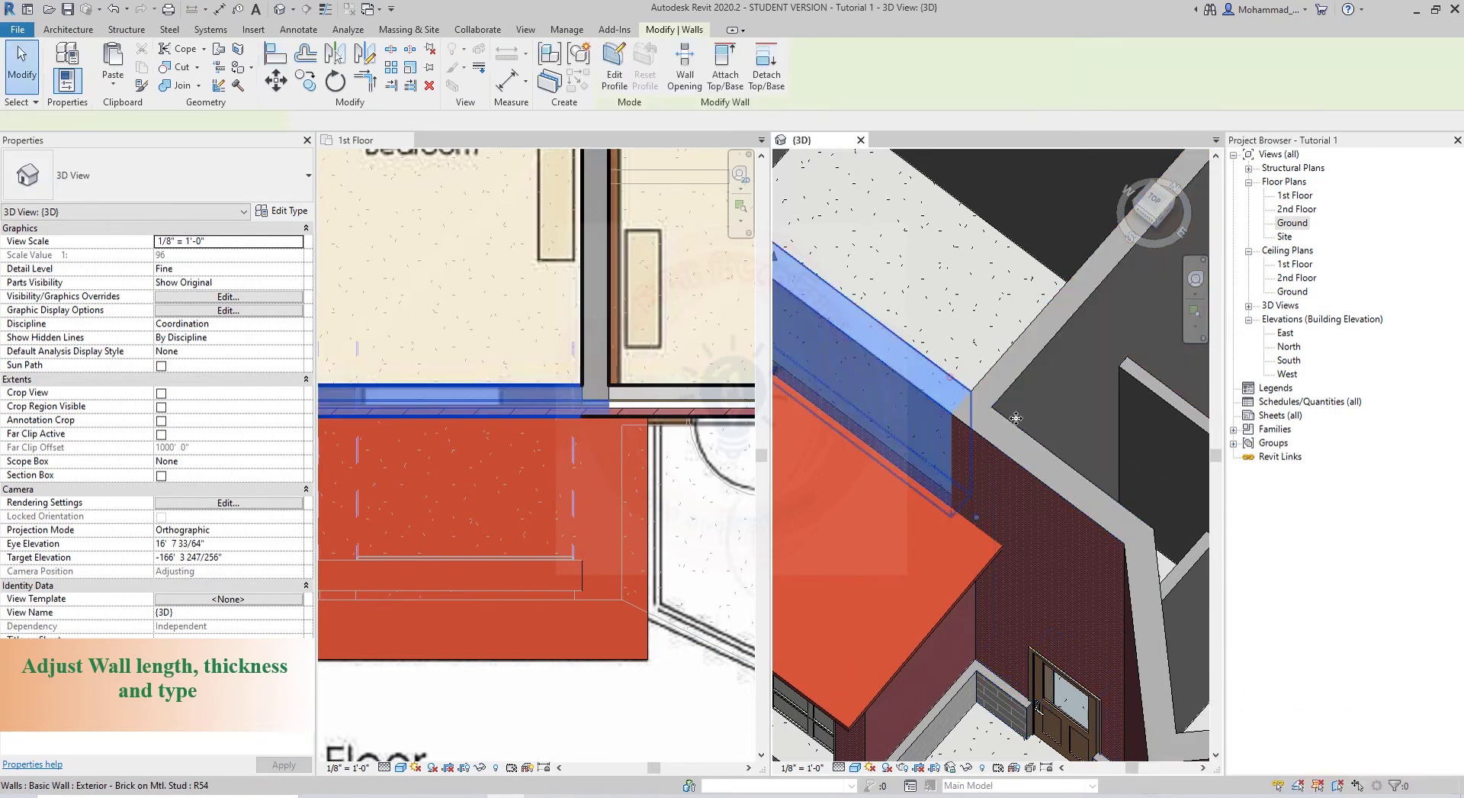
{"action": "left_click", "coordinate": [1013, 477]}
{"action": "scroll", "coordinate": [598, 408], "scroll_direction": "up", "scroll_amount": 2}
{"action": "left_click", "coordinate": [523, 364]}
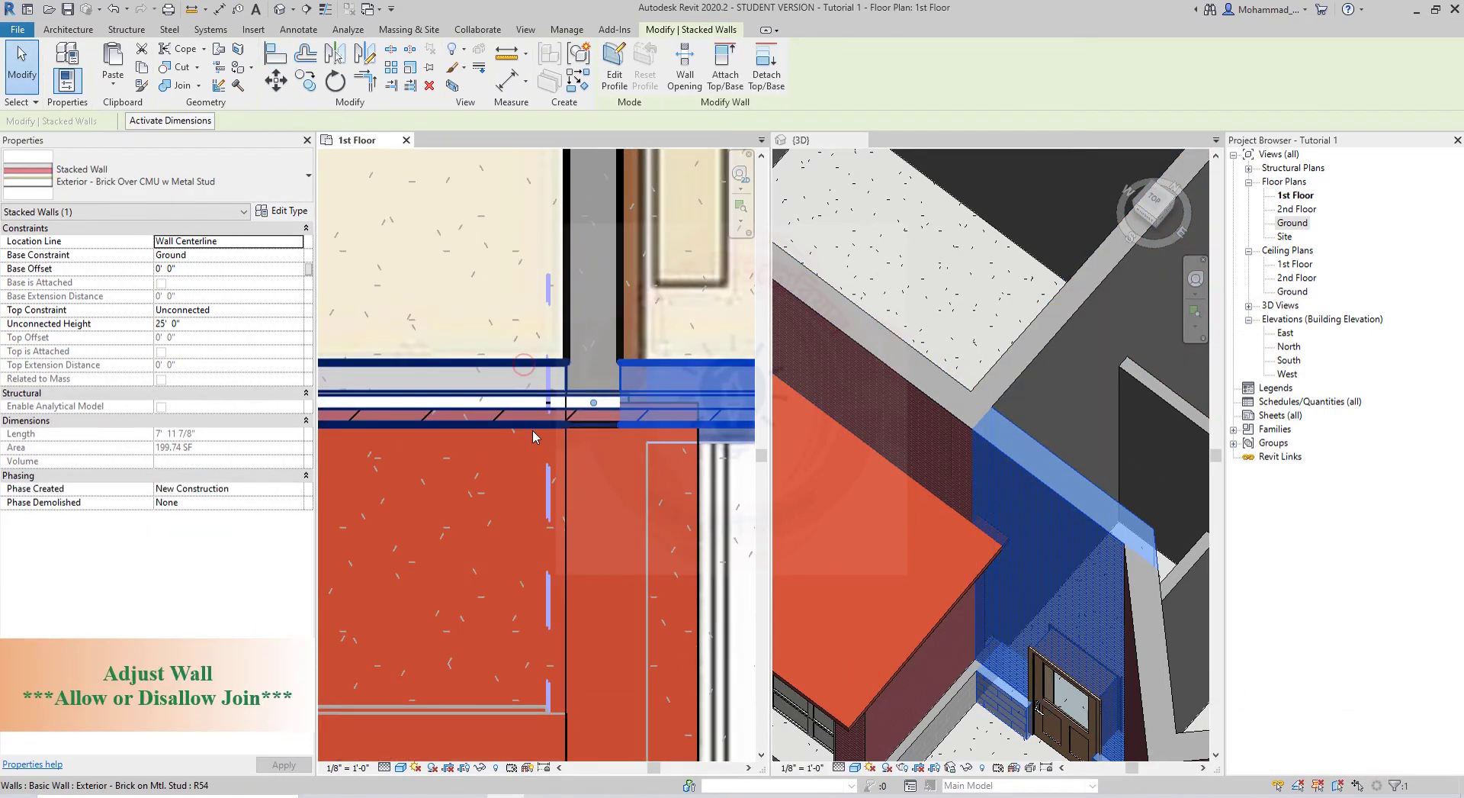
{"action": "left_click", "coordinate": [955, 441]}
{"action": "left_click", "coordinate": [999, 459]}
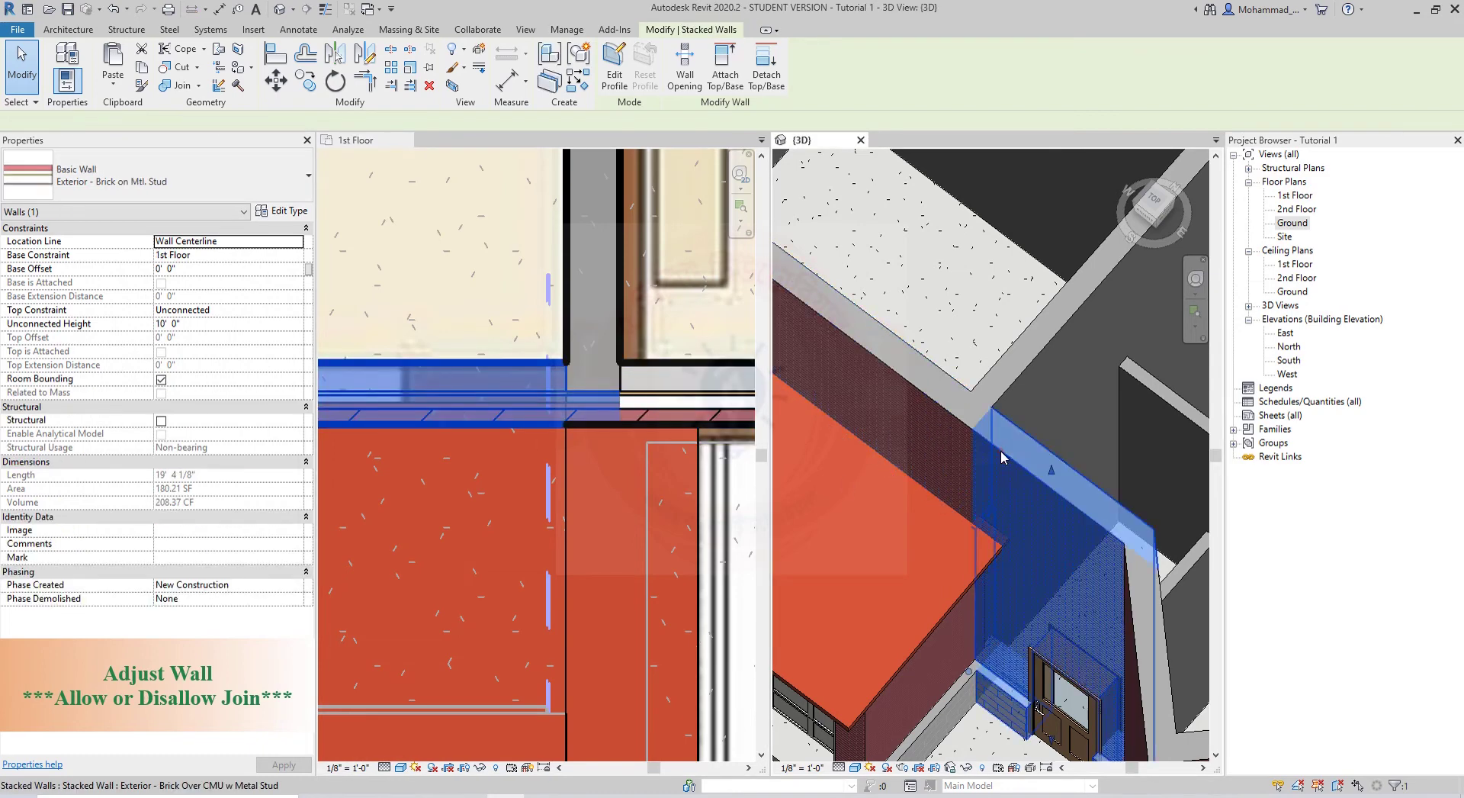
{"action": "scroll", "coordinate": [600, 415], "scroll_direction": "up", "scroll_amount": 2}
{"action": "right_click", "coordinate": [585, 386]}
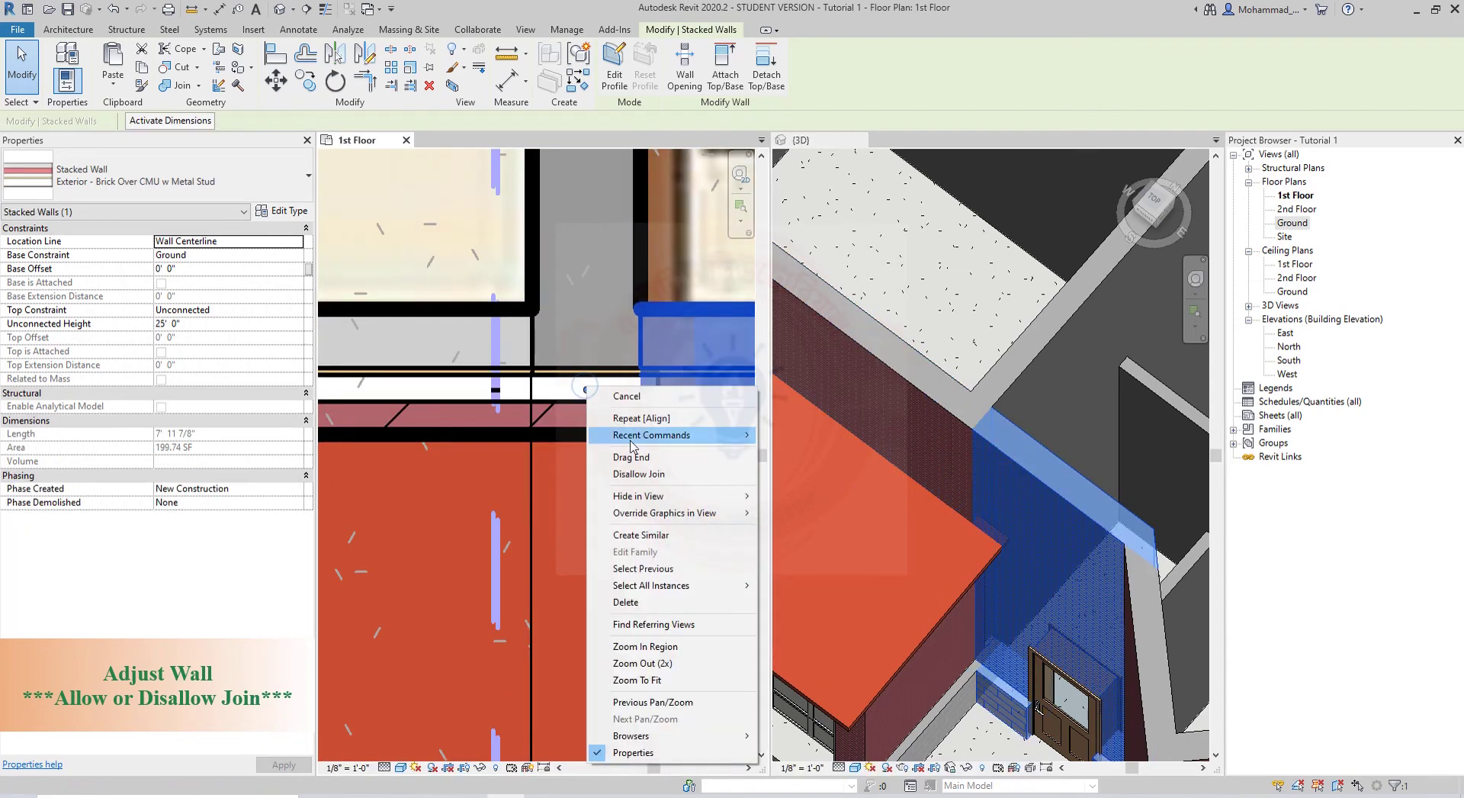
{"action": "left_click", "coordinate": [635, 473]}
{"action": "left_click", "coordinate": [568, 513]}
- Align the entrance wall's free end with the face of the interior partition beside the bedroom
{"action": "left_click", "coordinate": [492, 438]}
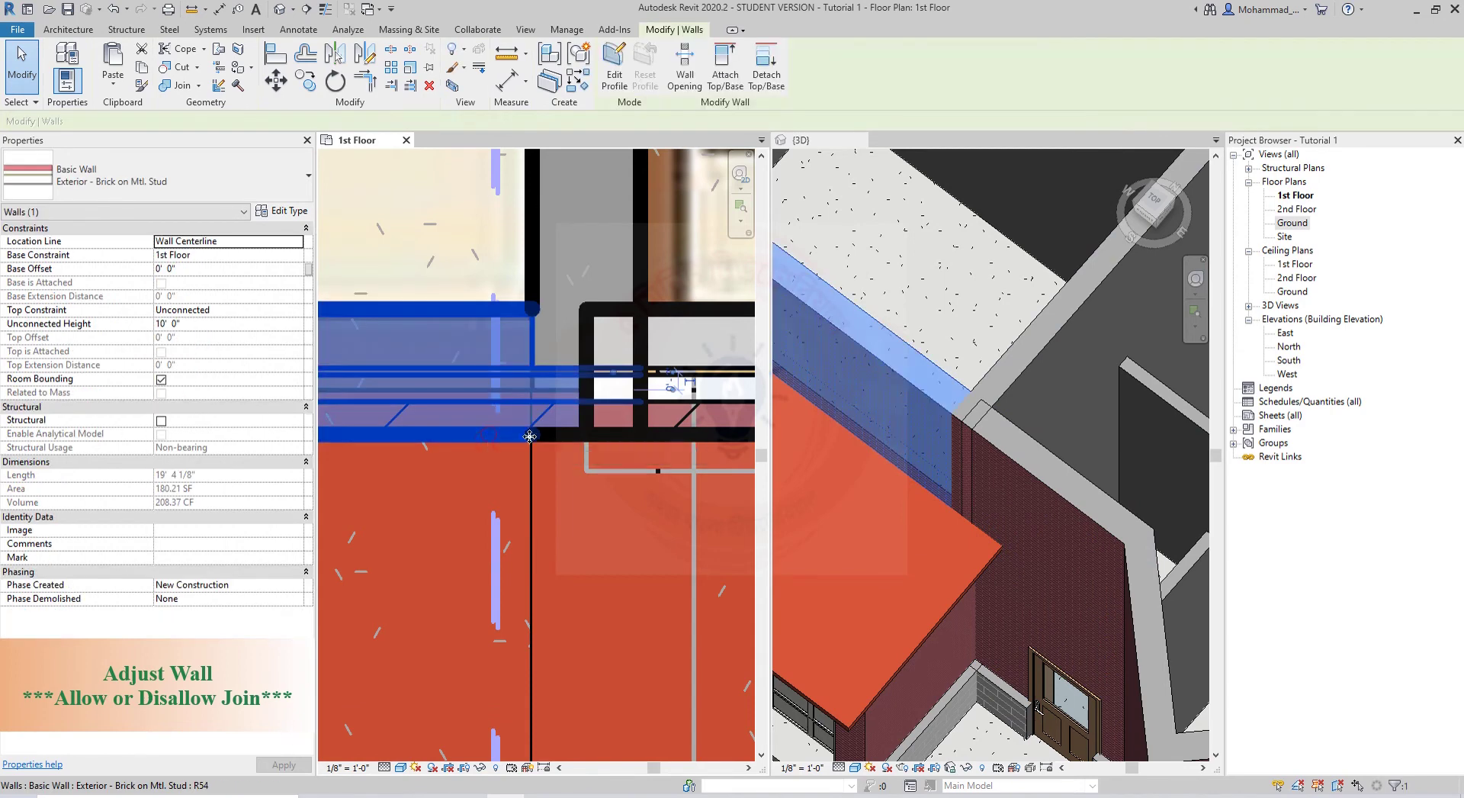
{"action": "scroll", "coordinate": [617, 412], "scroll_direction": "down", "scroll_amount": 1}
{"action": "scroll", "coordinate": [684, 414], "scroll_direction": "up", "scroll_amount": 1}
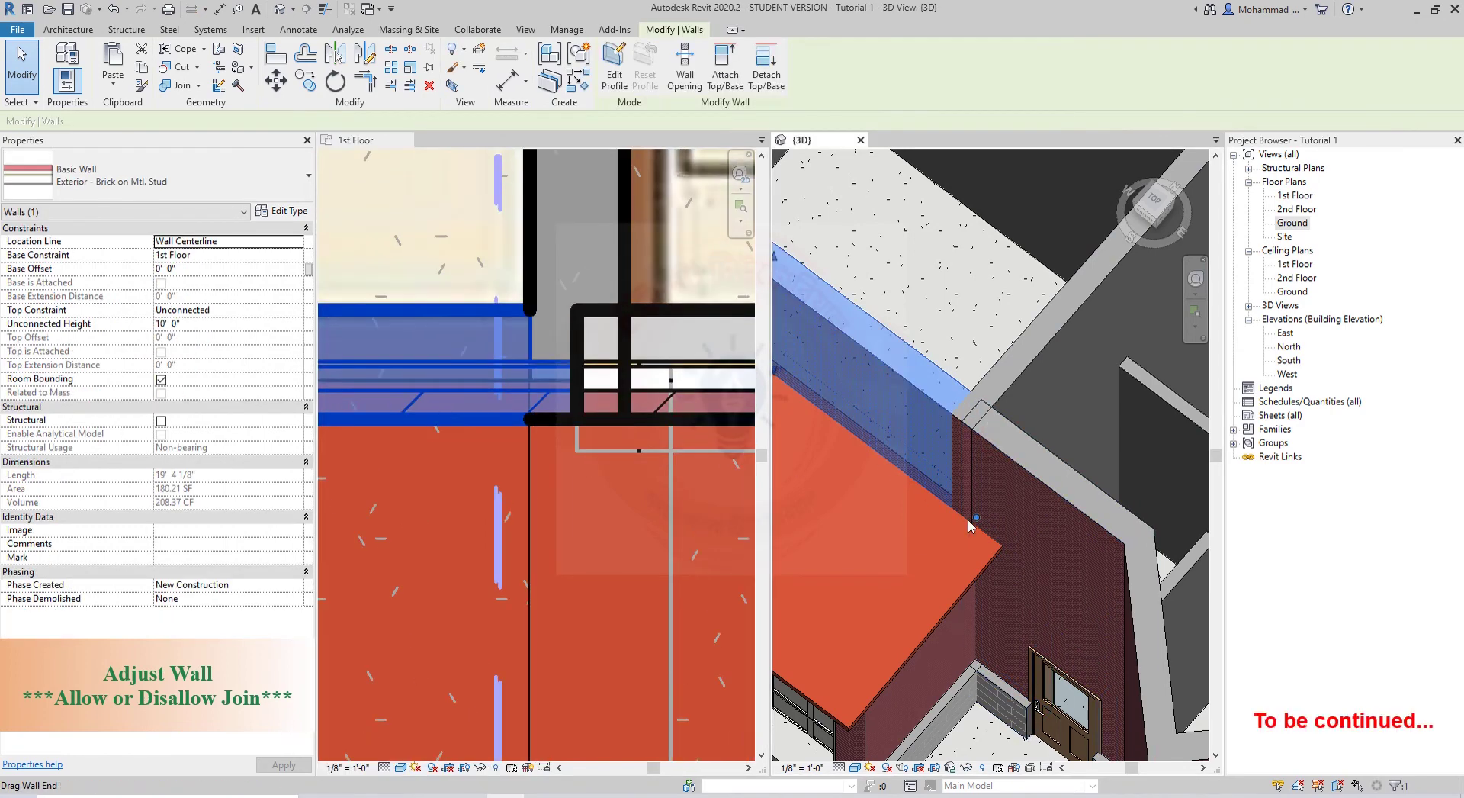
{"action": "key", "text": "a"}
{"action": "key", "text": "l"}
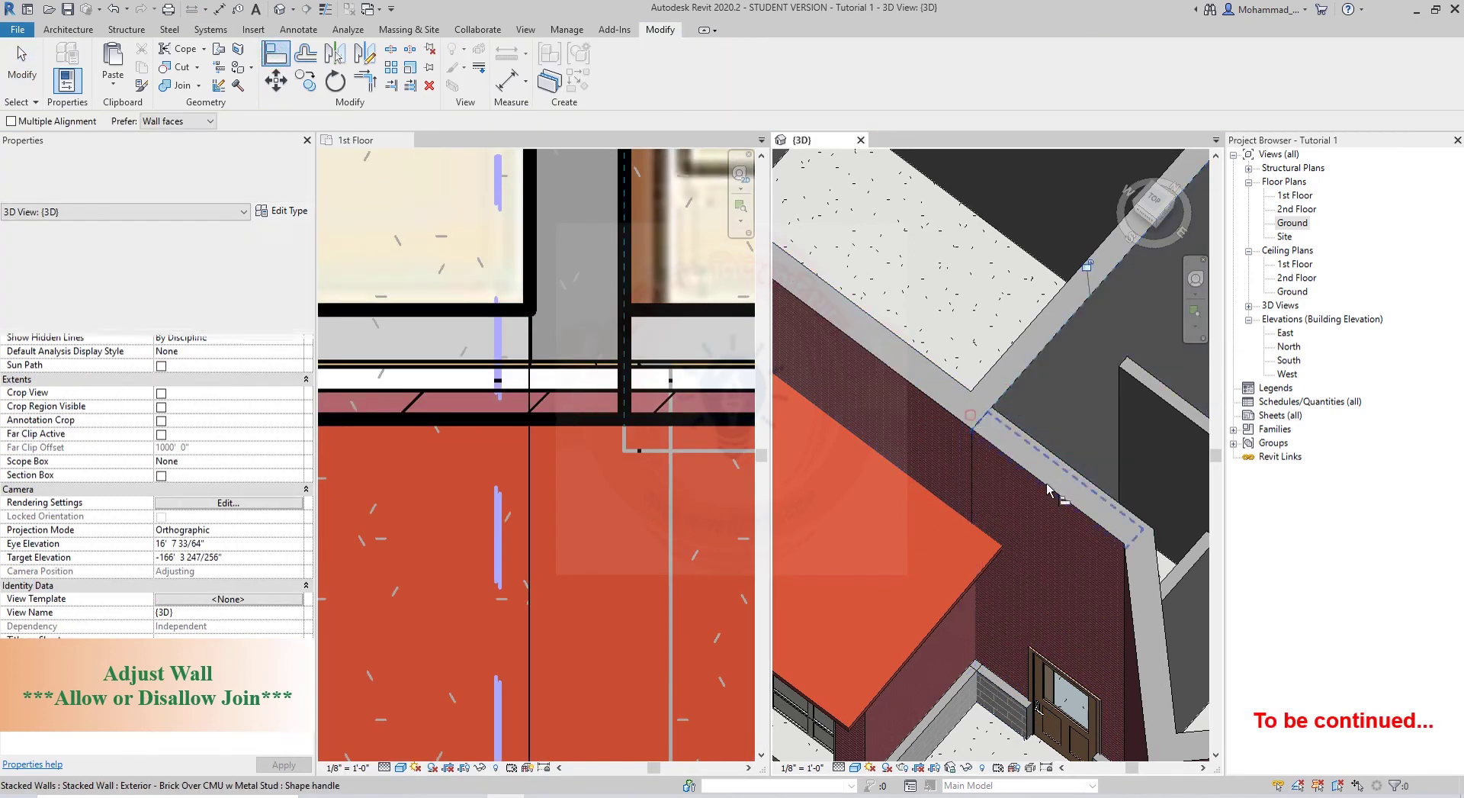
{"action": "middle_click_drag", "start_coordinate": [980, 533], "coordinate": [993, 554], "text": "shift"}
{"action": "key", "text": "Escape"}
- Allow the join again at the entrance wall's end and inspect the junction with the bedroom front wall in 3D
{"action": "left_click", "coordinate": [626, 381]}
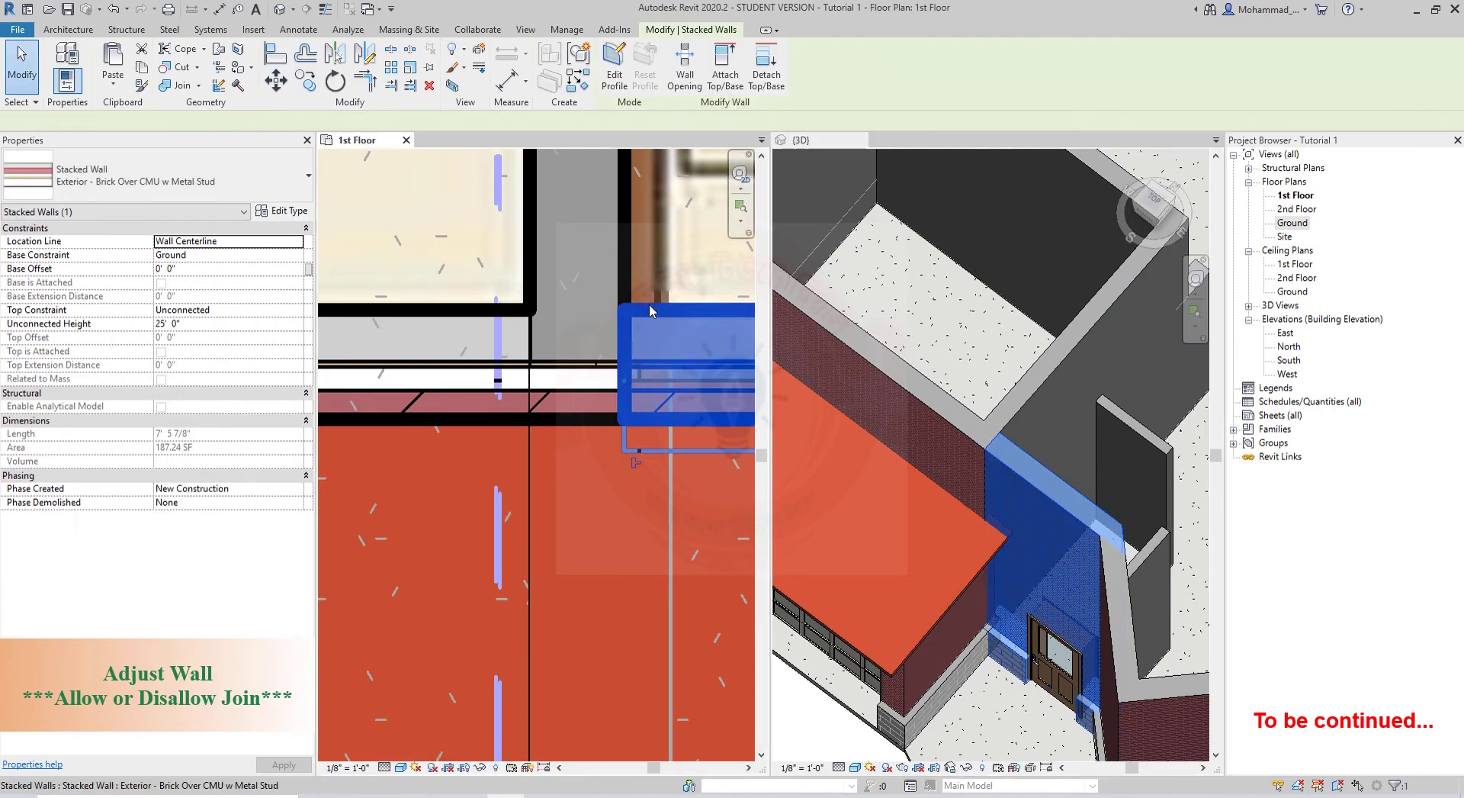
{"action": "right_click", "coordinate": [625, 383]}
{"action": "left_click", "coordinate": [678, 472]}
{"action": "left_click", "coordinate": [787, 455]}
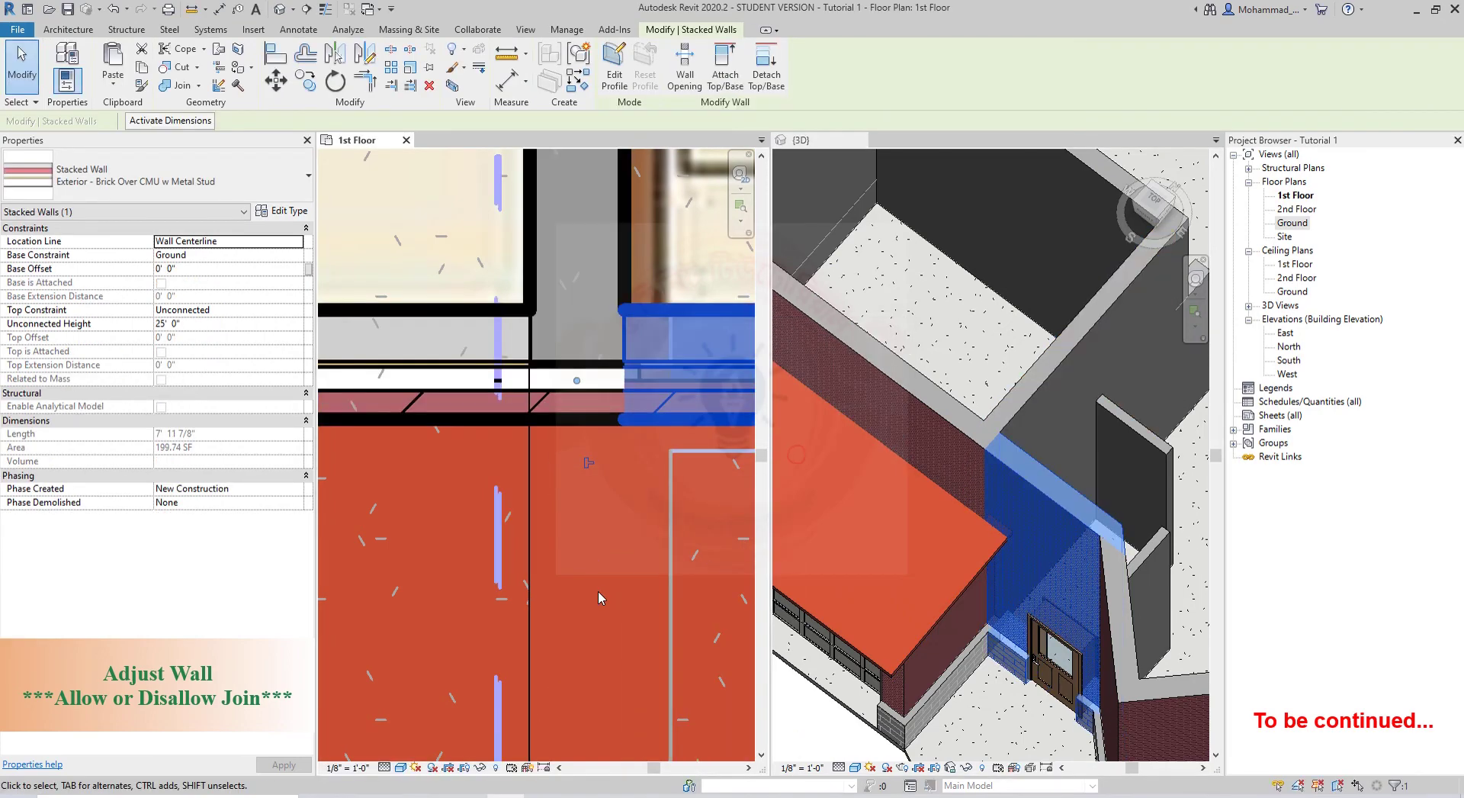
{"action": "left_click", "coordinate": [597, 598]}
{"action": "left_click", "coordinate": [645, 317]}
{"action": "left_click", "coordinate": [1000, 691]}
{"action": "middle_click_drag", "start_coordinate": [1001, 691], "coordinate": [1008, 517], "text": "shift"}
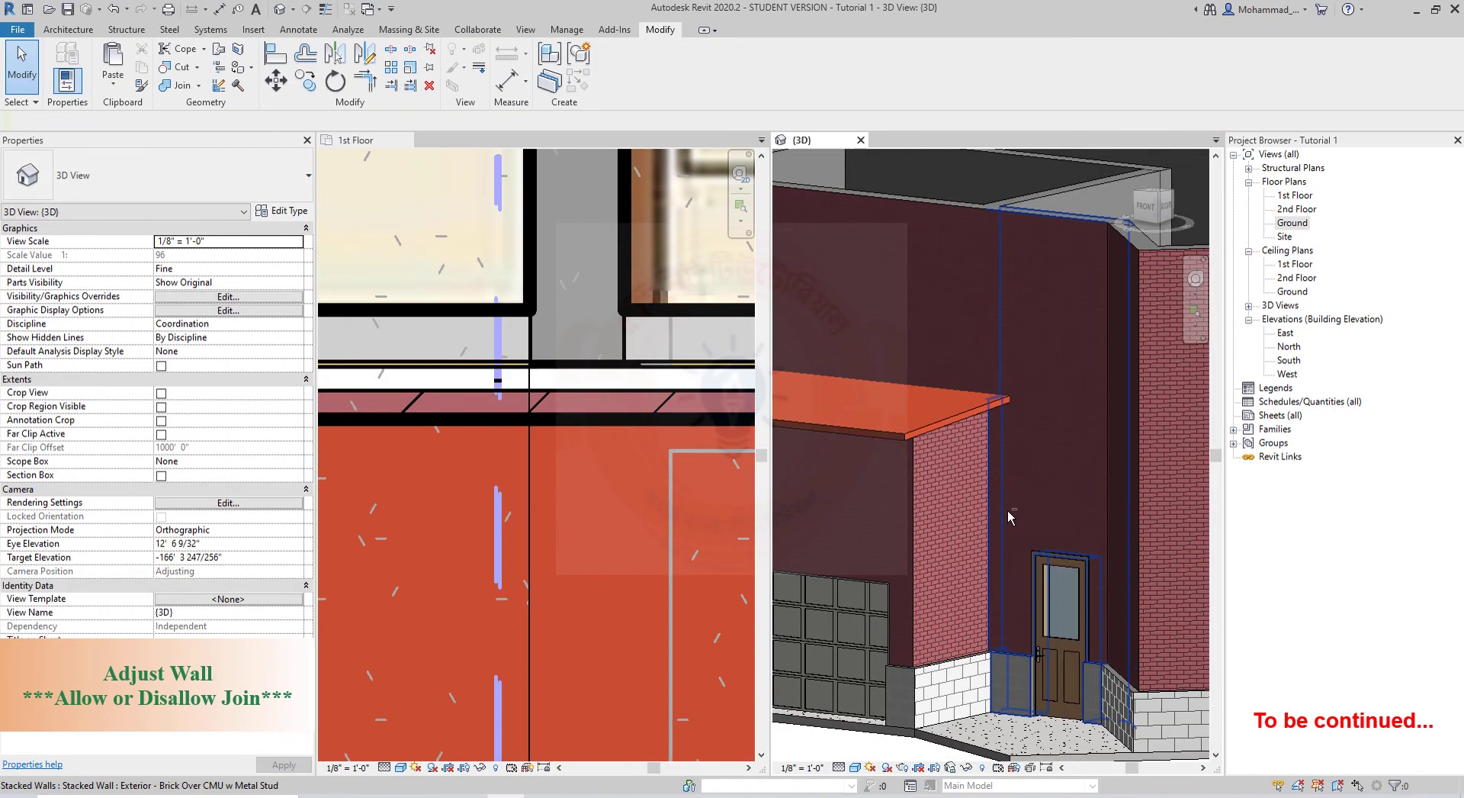